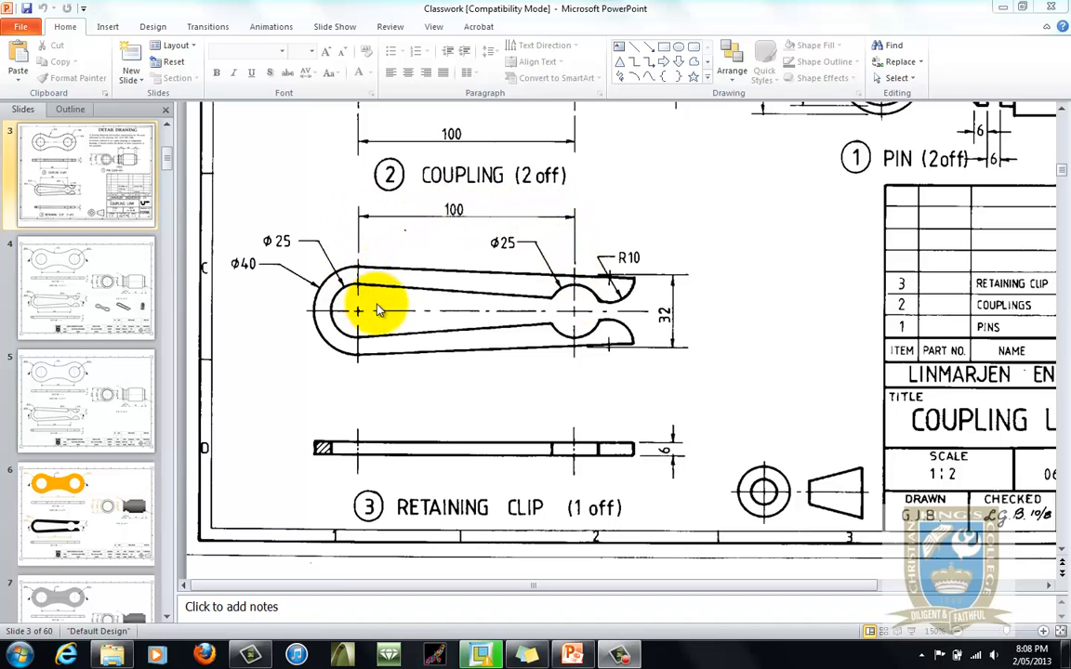
# - Examine the retaining clip and coupling dimensions on the detail drawing slide
pyautogui.scroll(4, 490, 353)
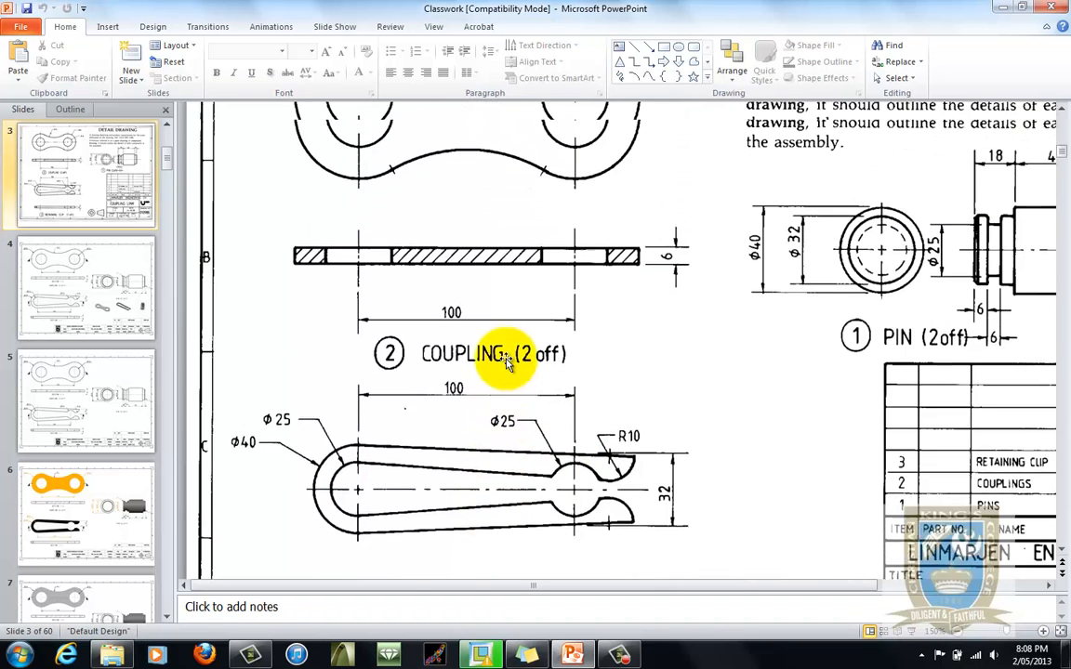
pyautogui.scroll(2, 506, 362)
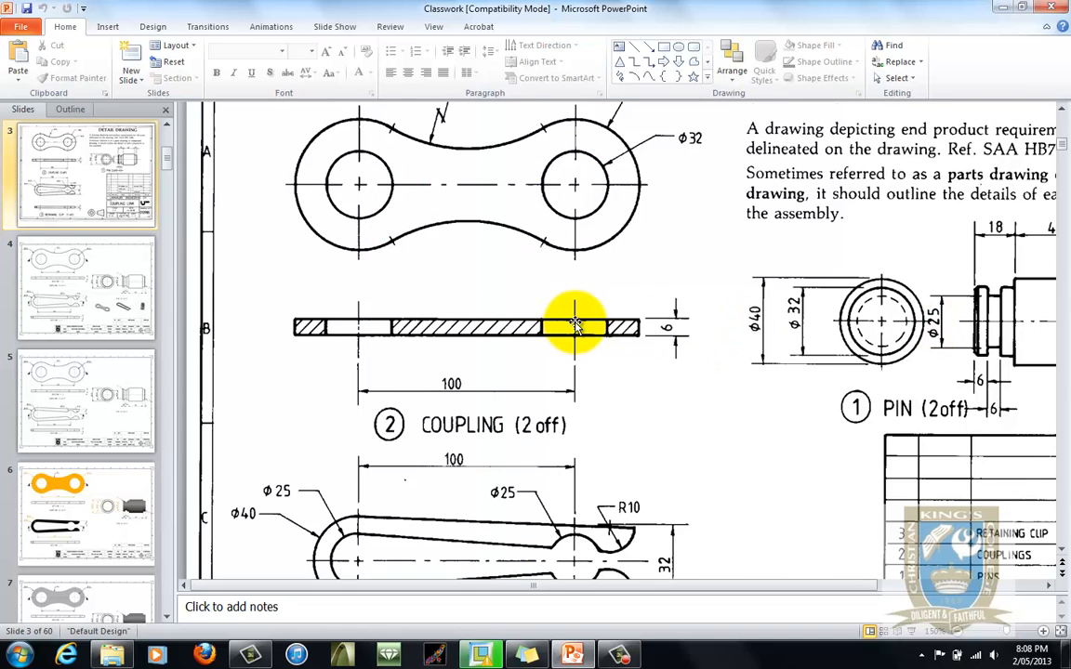
pyautogui.scroll(-7, 576, 323)
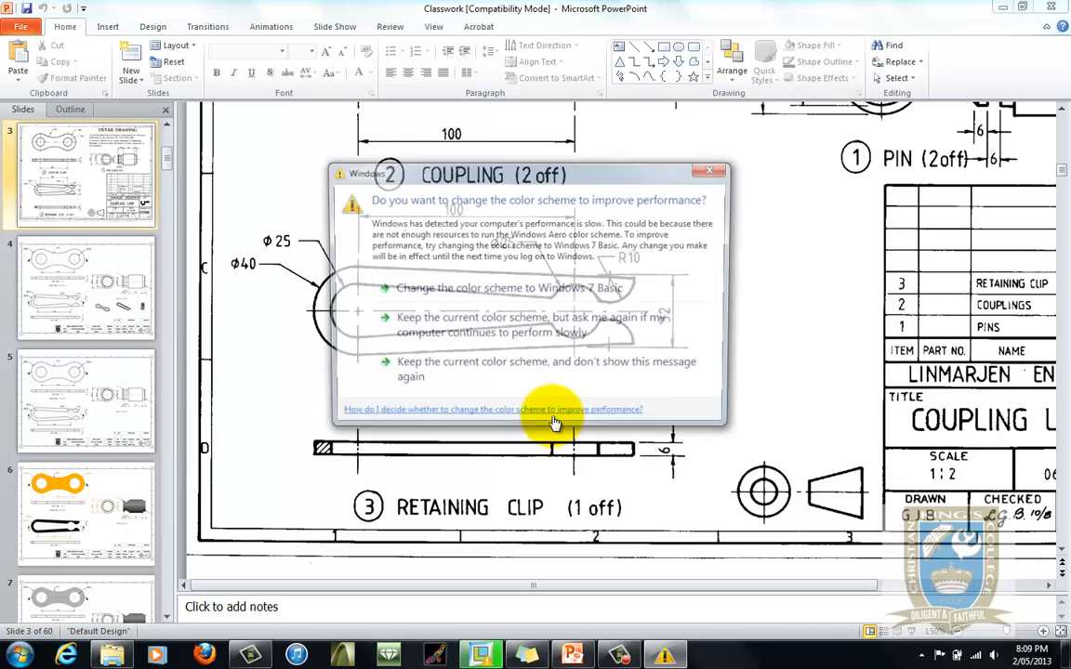
pyautogui.click(712, 168)
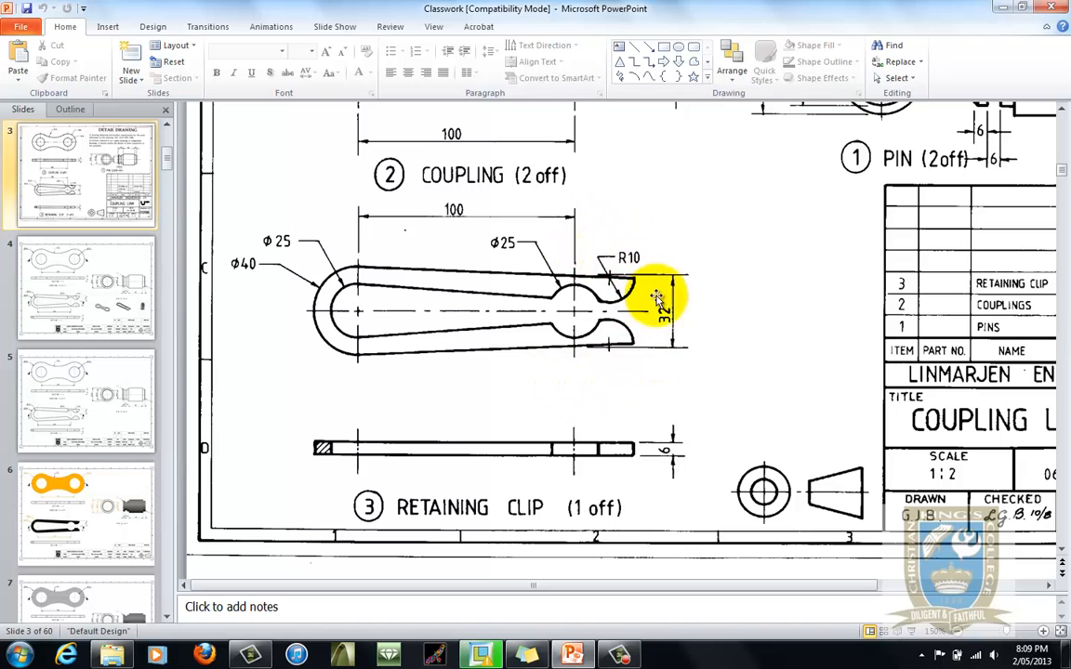
pyautogui.scroll(1, 614, 367)
pyautogui.scroll(5, 611, 375)
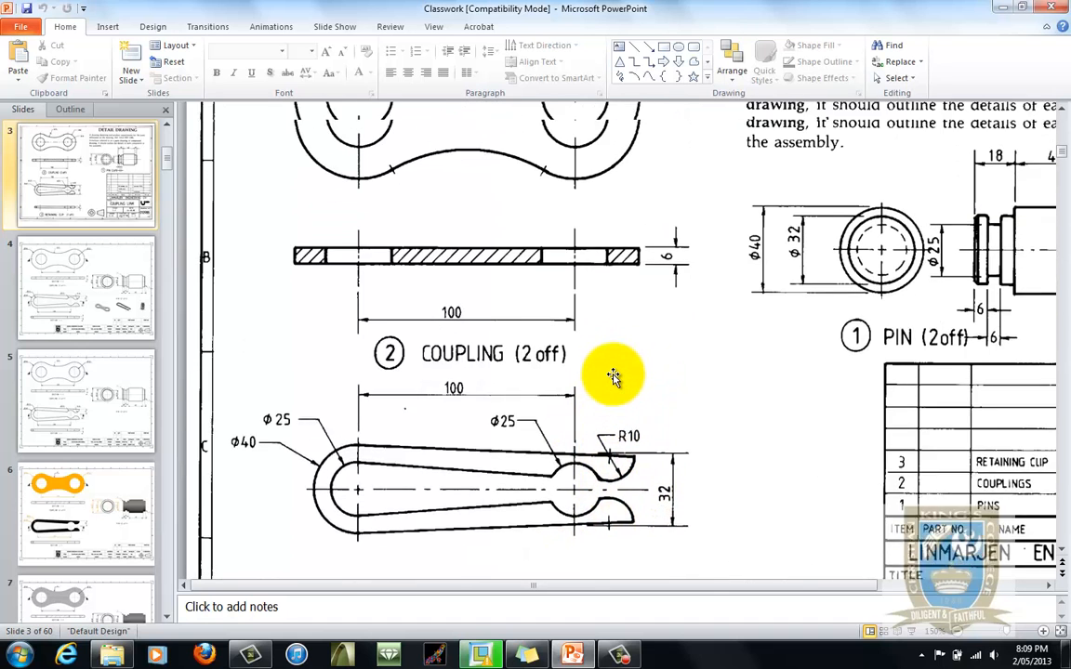
pyautogui.scroll(1, 614, 376)
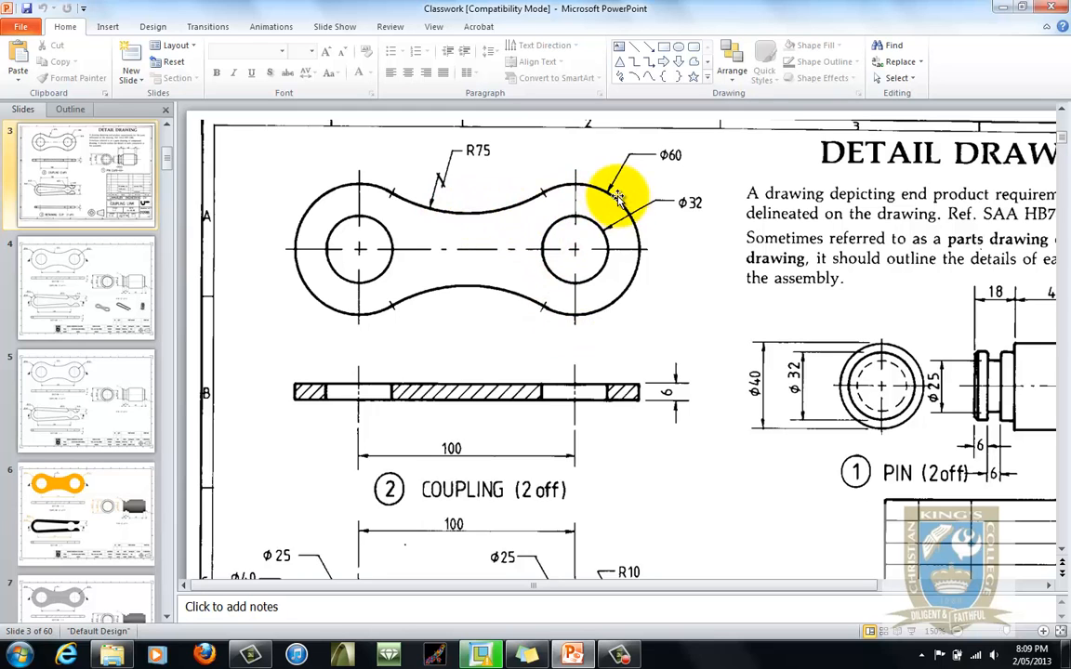
pyautogui.scroll(-5, 595, 232)
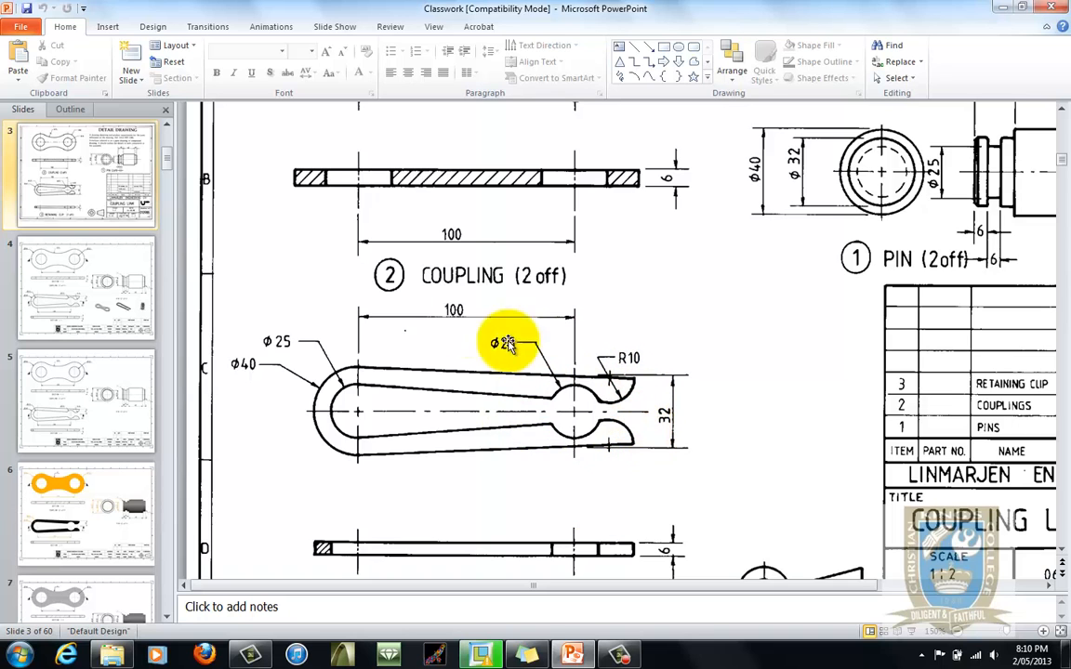
pyautogui.scroll(-1, 497, 296)
pyautogui.scroll(-1, 498, 296)
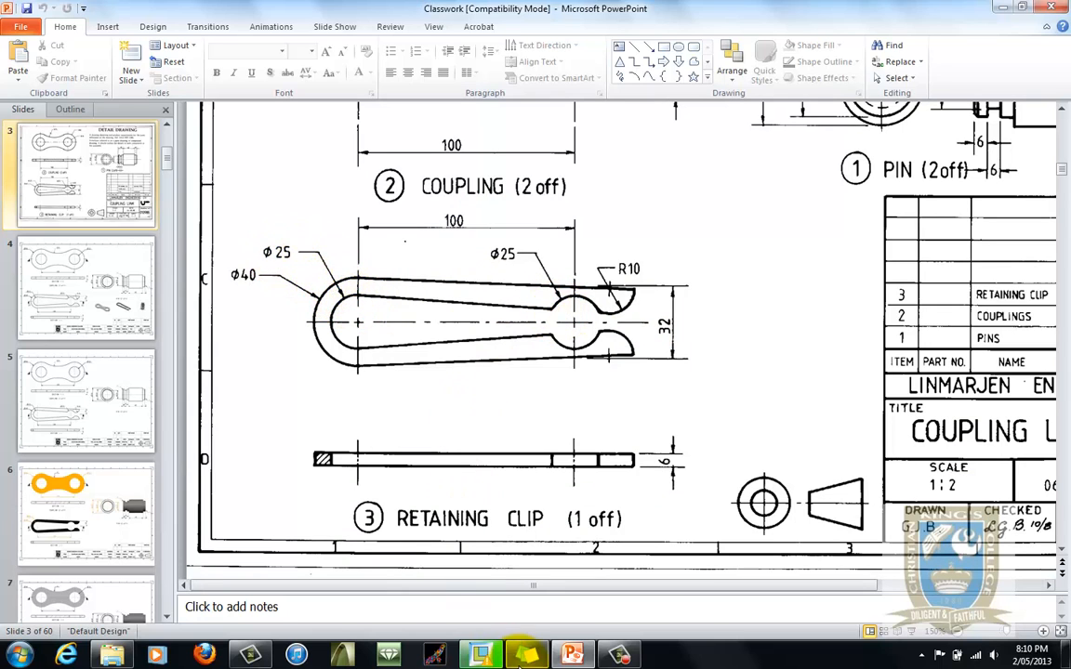
# - Switch to Creo Parametric and create a new solid part named Retaining_Clip1 using the start-part-template
pyautogui.click(480, 656)
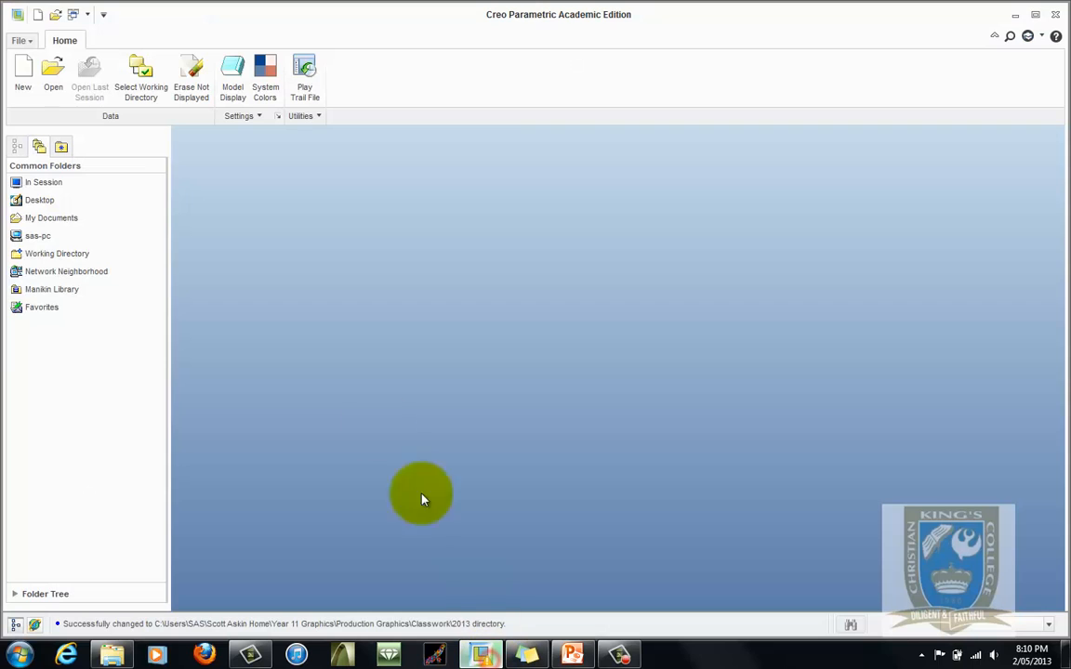
pyautogui.click(22, 70)
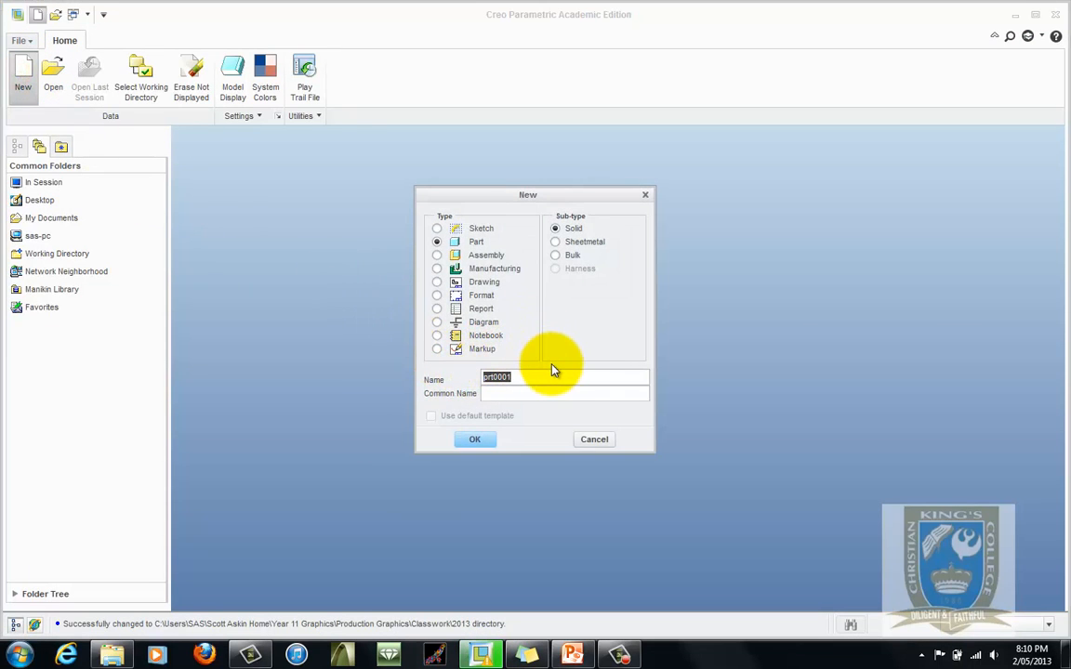
pyautogui.write('Retaining_Clip')
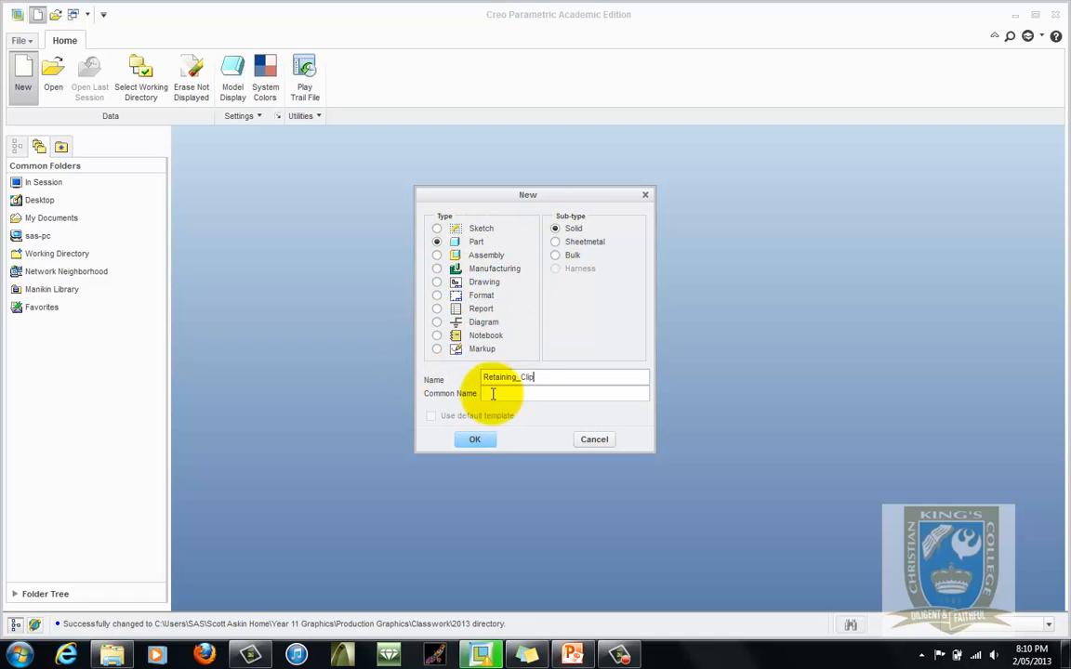
pyautogui.click(474, 439)
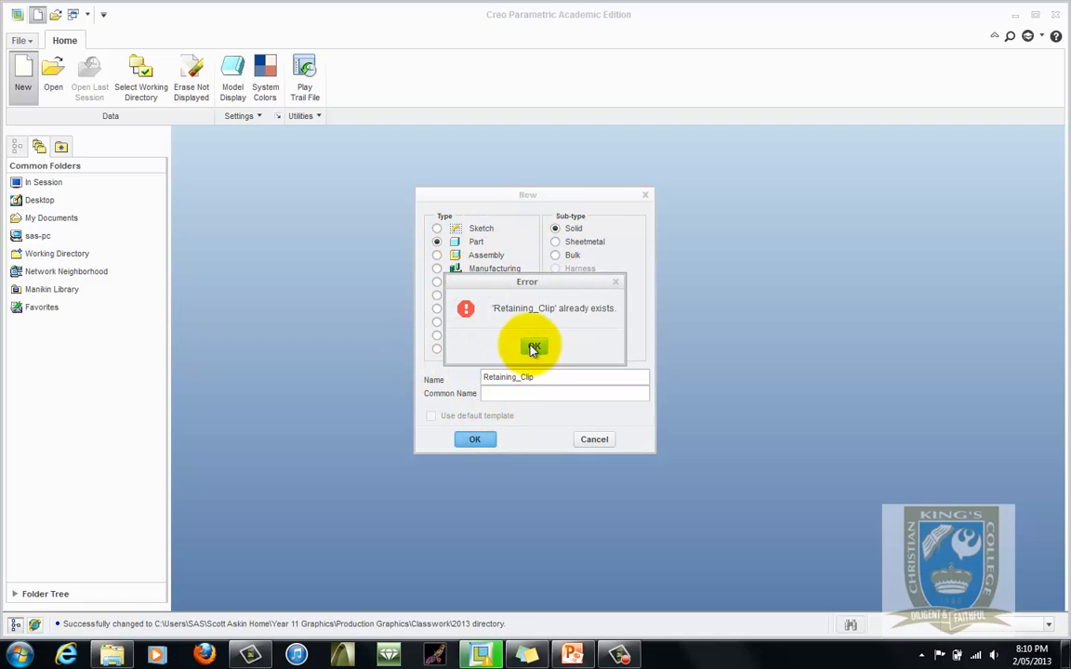
pyautogui.click(534, 348)
pyautogui.write('1')
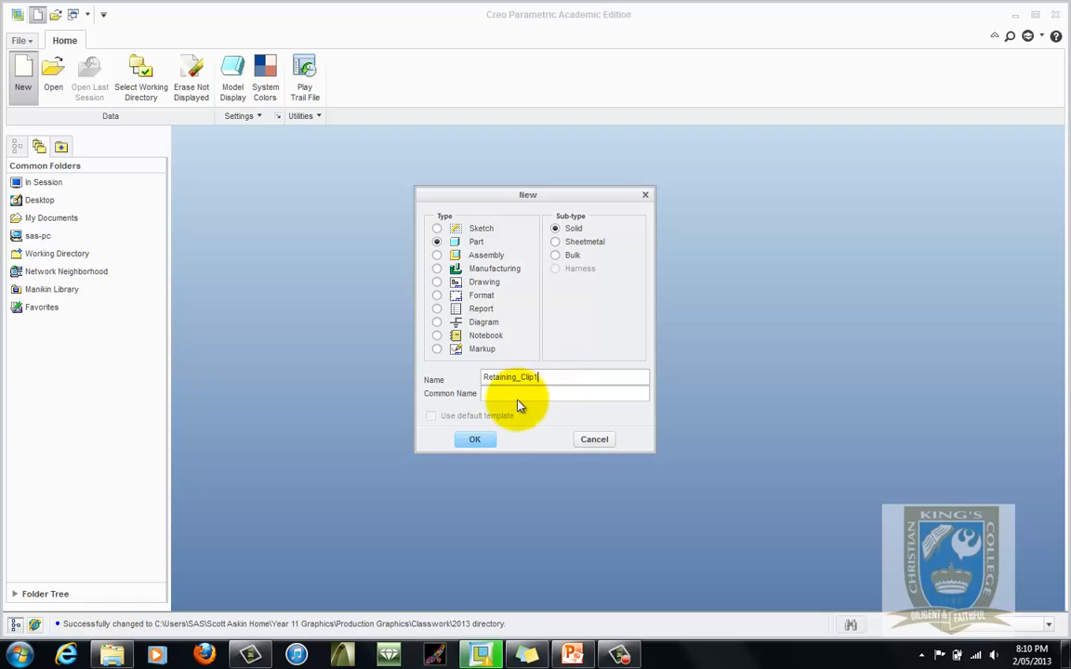
pyautogui.click(475, 440)
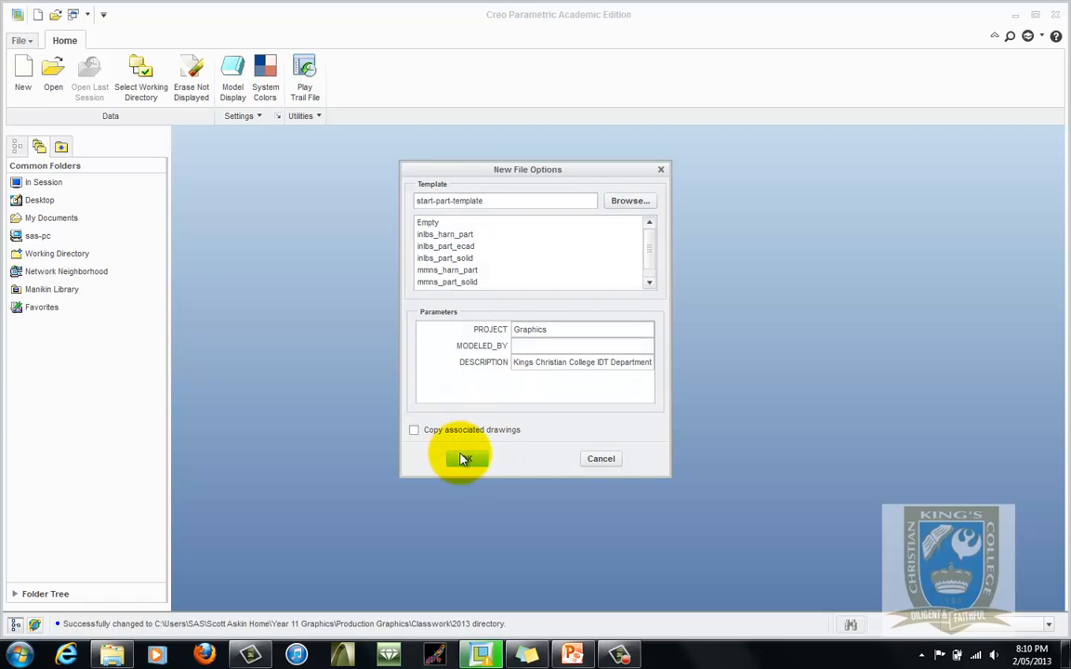
pyautogui.click(462, 455)
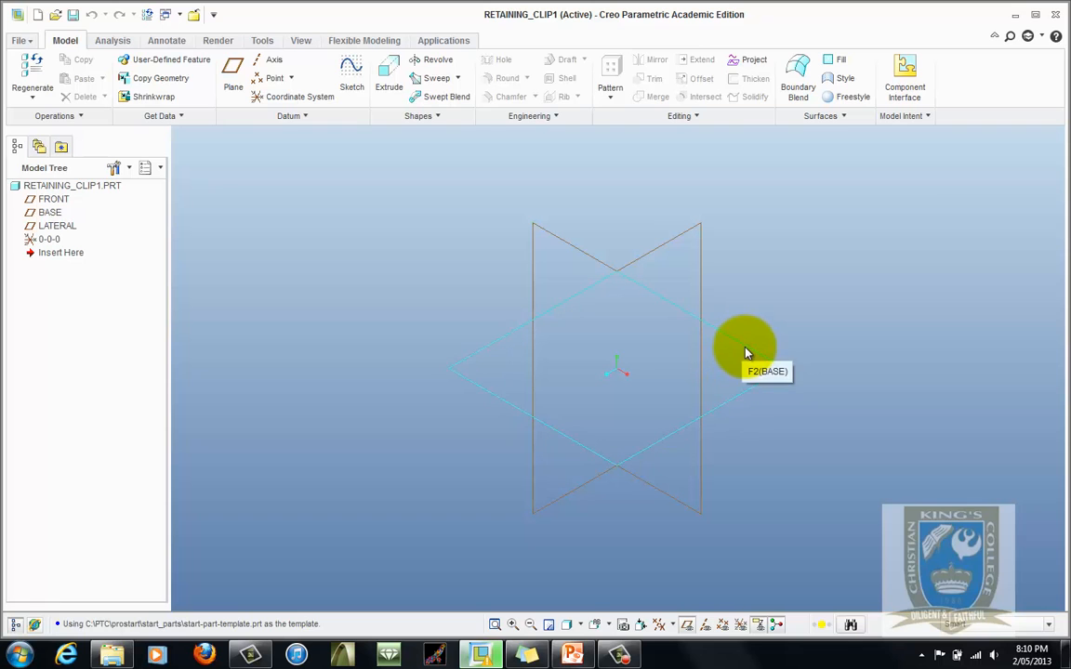
# - Start a sketch on the BASE plane and draw two circles on the horizontal axis, one centred at the origin
pyautogui.click(745, 351)
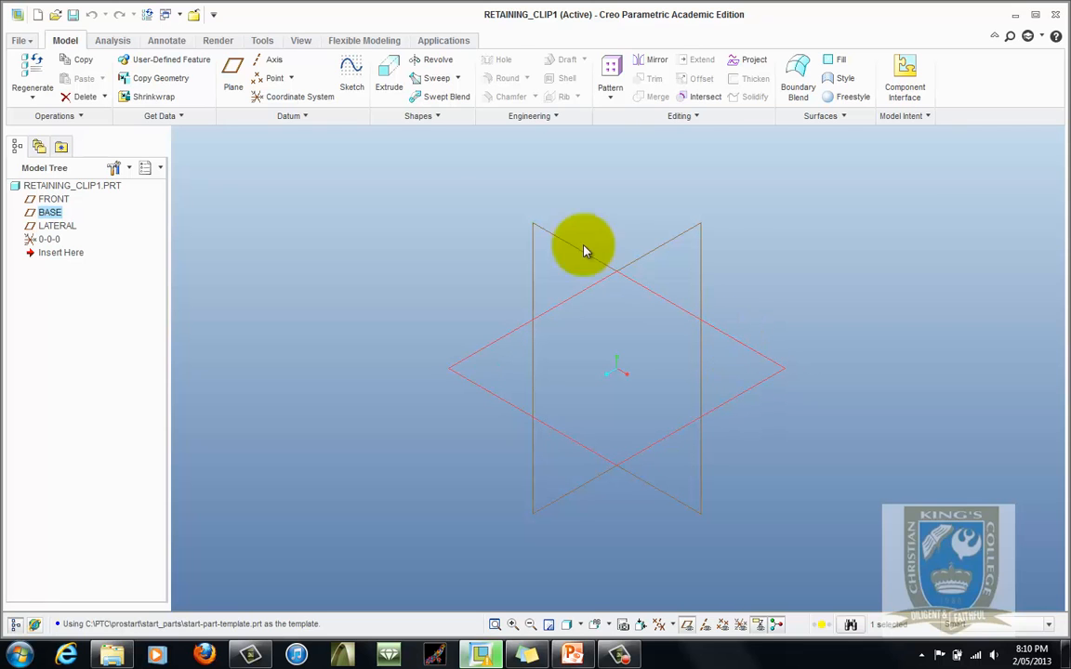
pyautogui.click(351, 69)
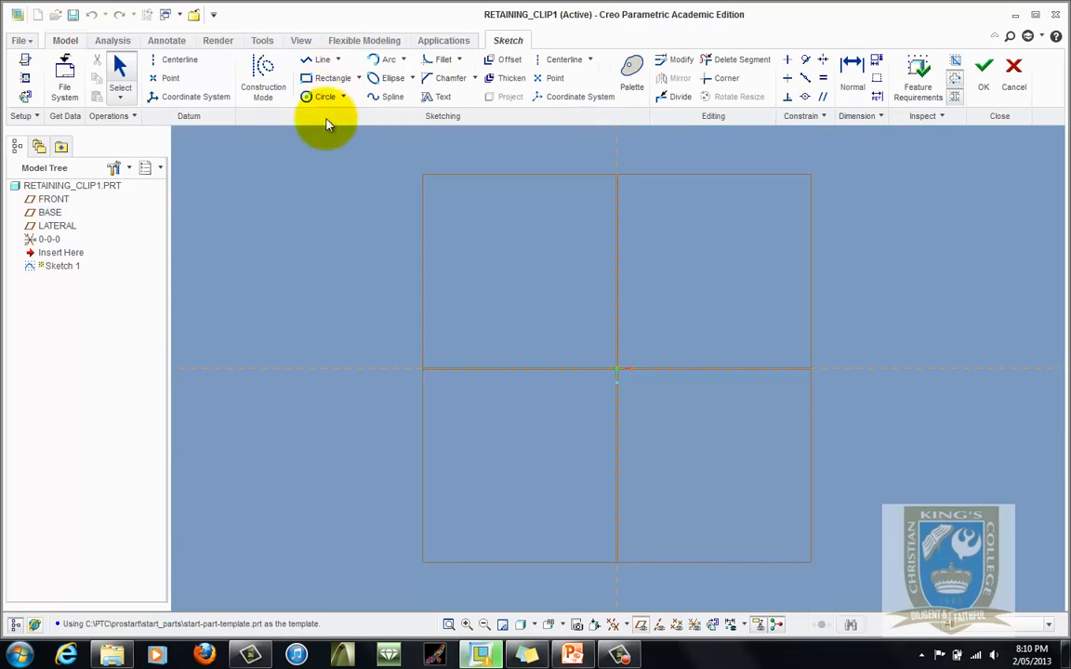
pyautogui.click(306, 96)
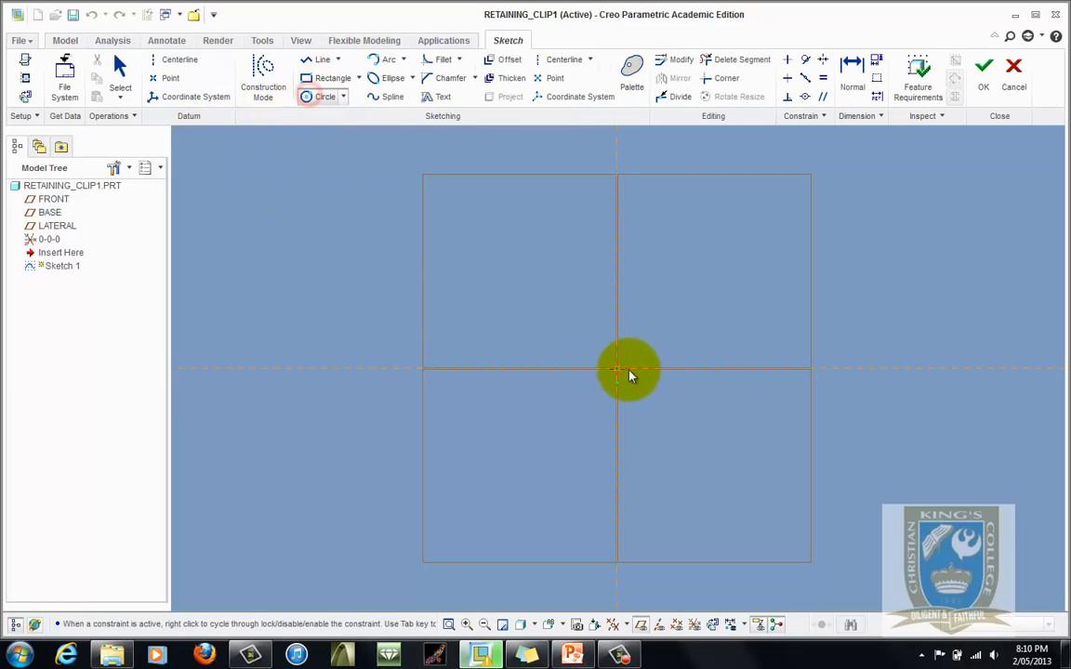
pyautogui.click(621, 369)
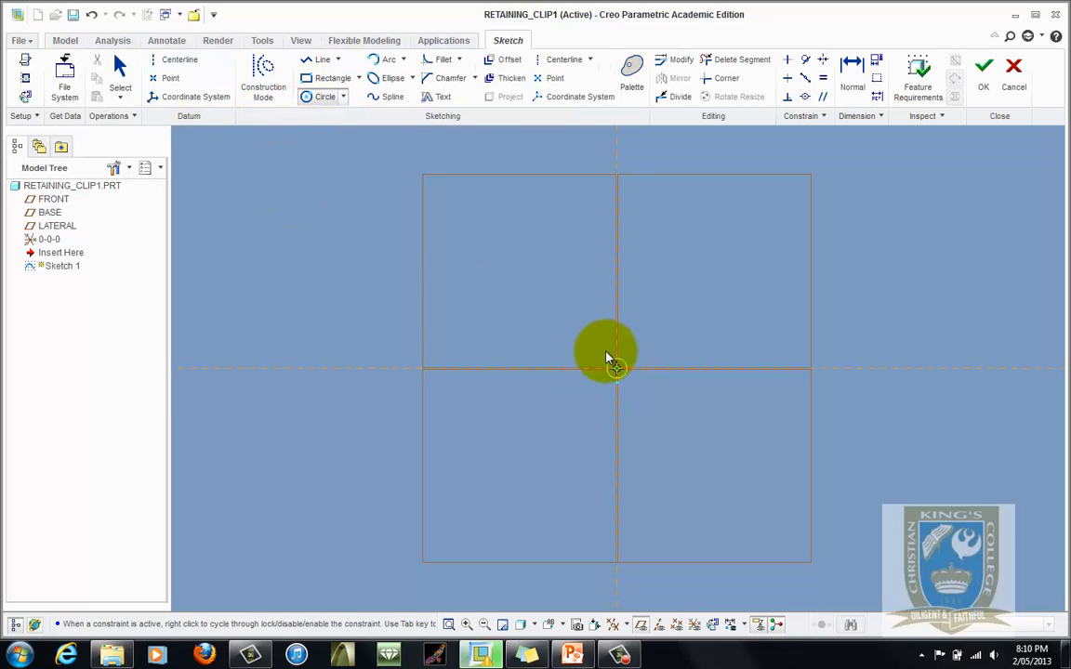
pyautogui.click(600, 349)
pyautogui.middleClick(685, 376)
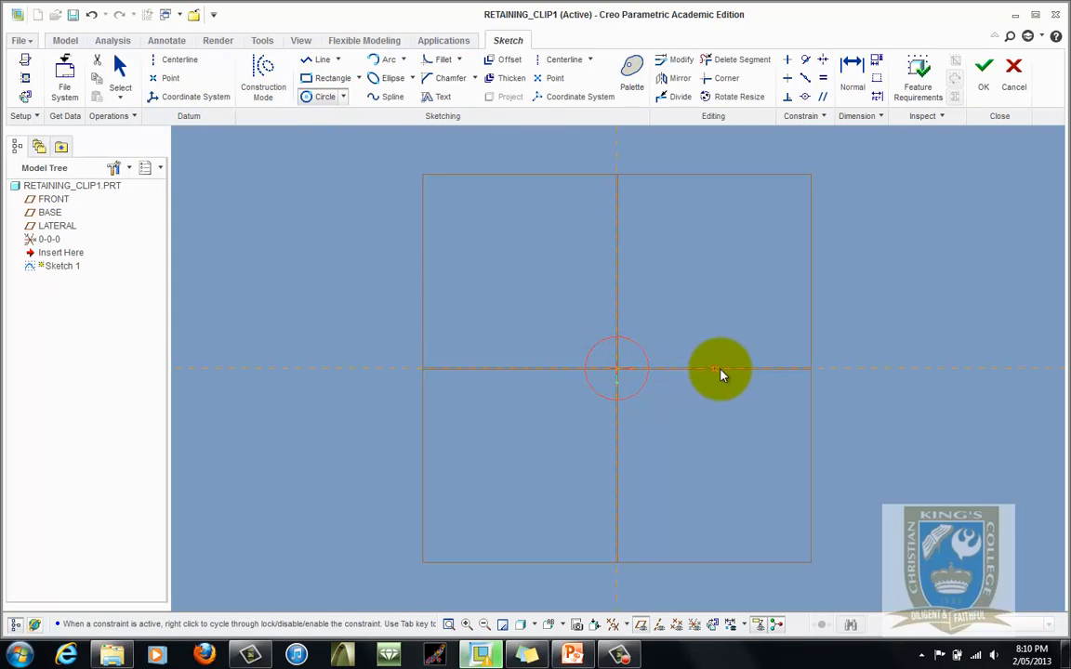
pyautogui.click(720, 370)
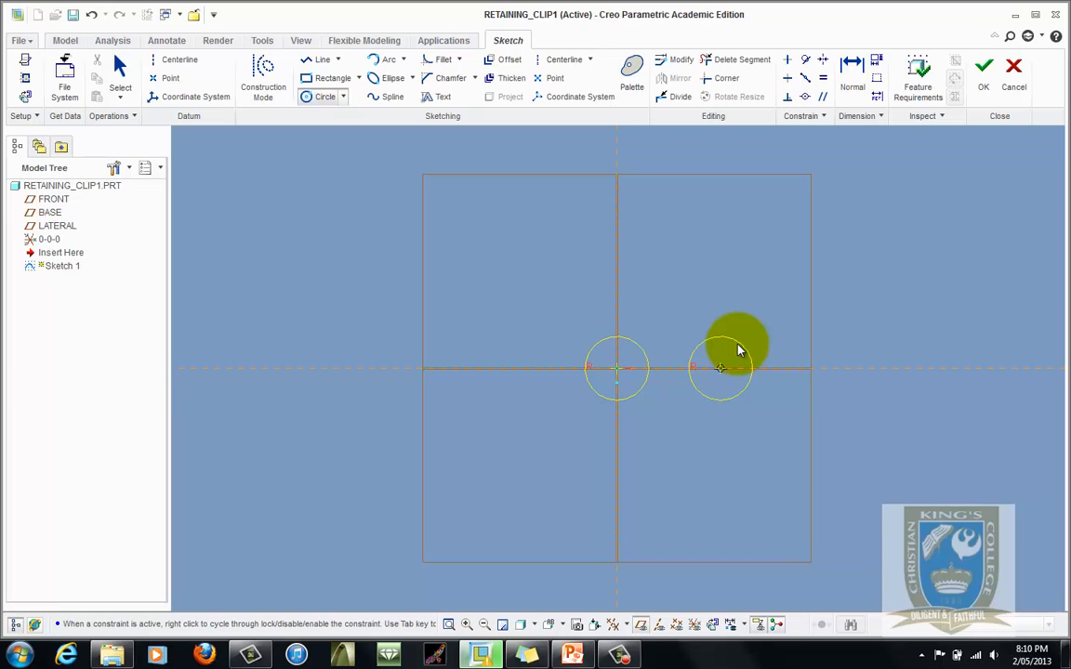
pyautogui.click(739, 350)
pyautogui.middleClick(621, 265)
# - Set the distance between the two circle centres to 100 mm
pyautogui.click(126, 65)
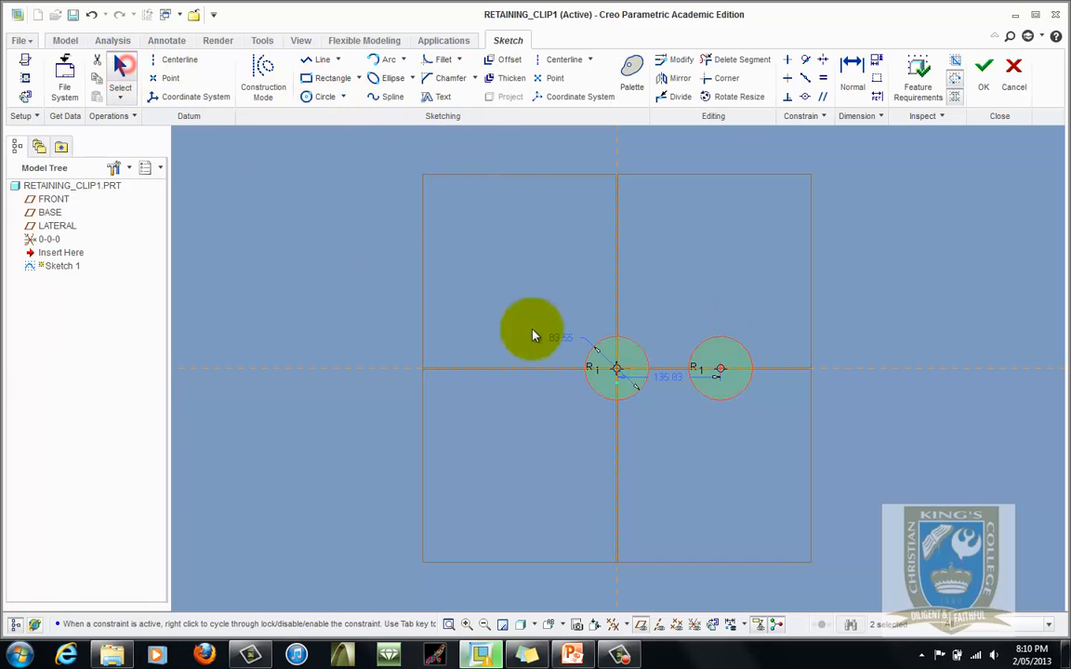
pyautogui.moveTo(666, 376); pyautogui.dragTo(674, 453)
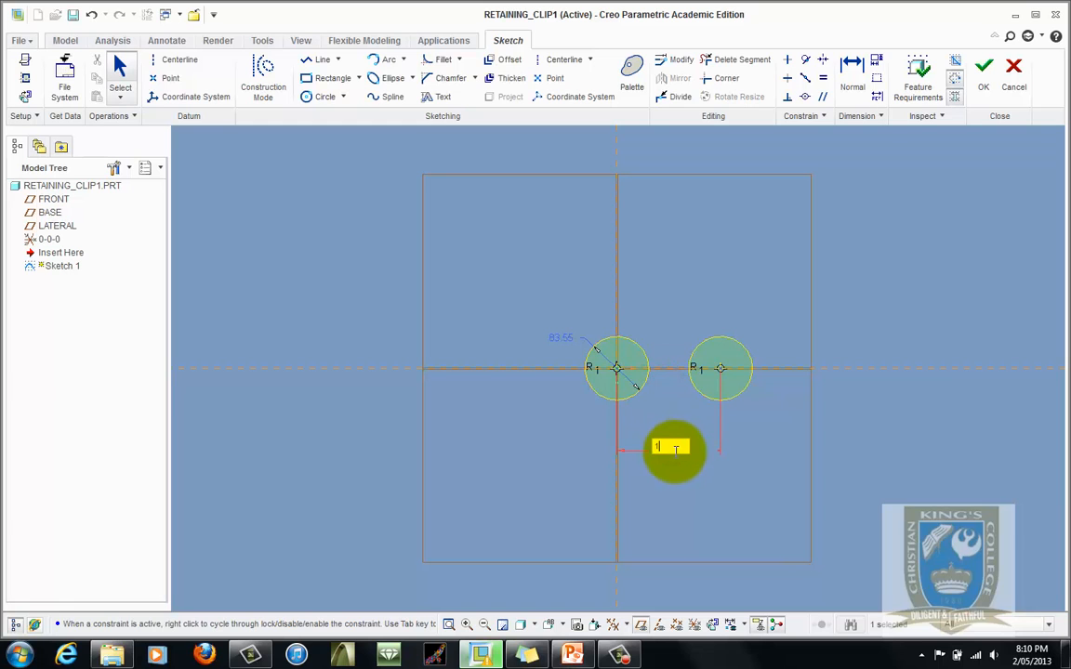
pyautogui.press('Return')
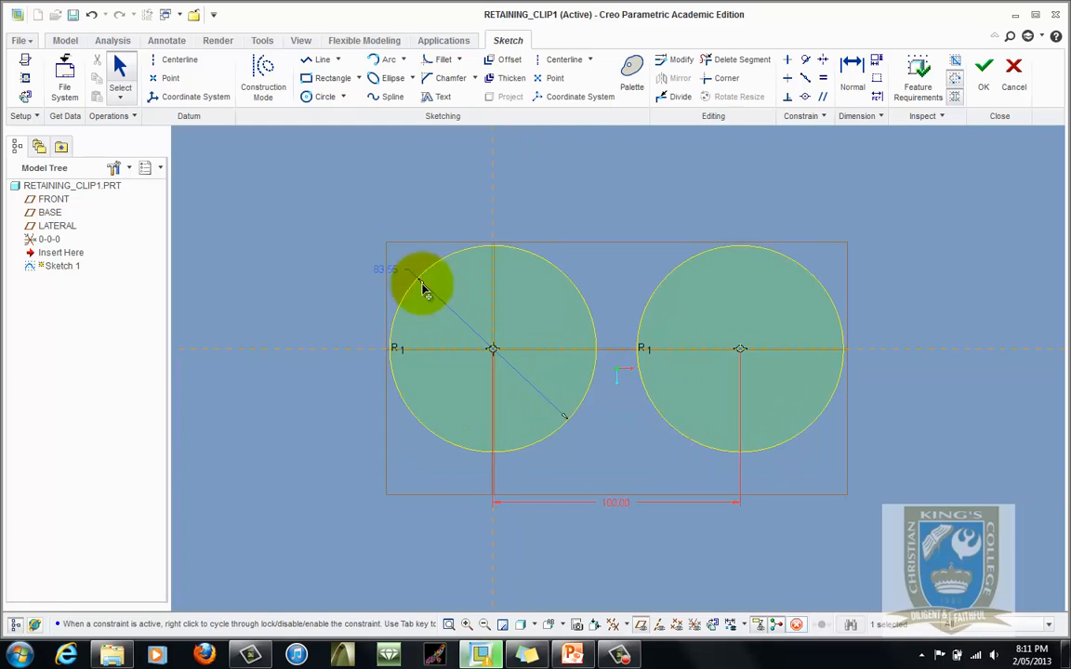
# - Set the origin circle's diameter to 25 mm
pyautogui.doubleClick(383, 272)
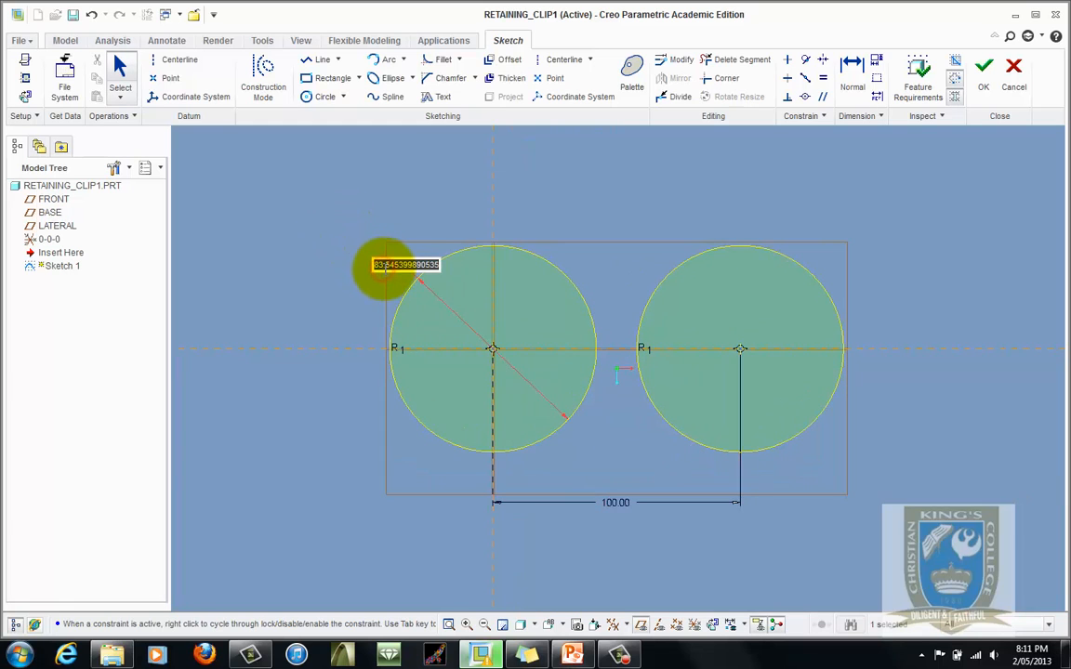
pyautogui.write('25')
pyautogui.press('Return')
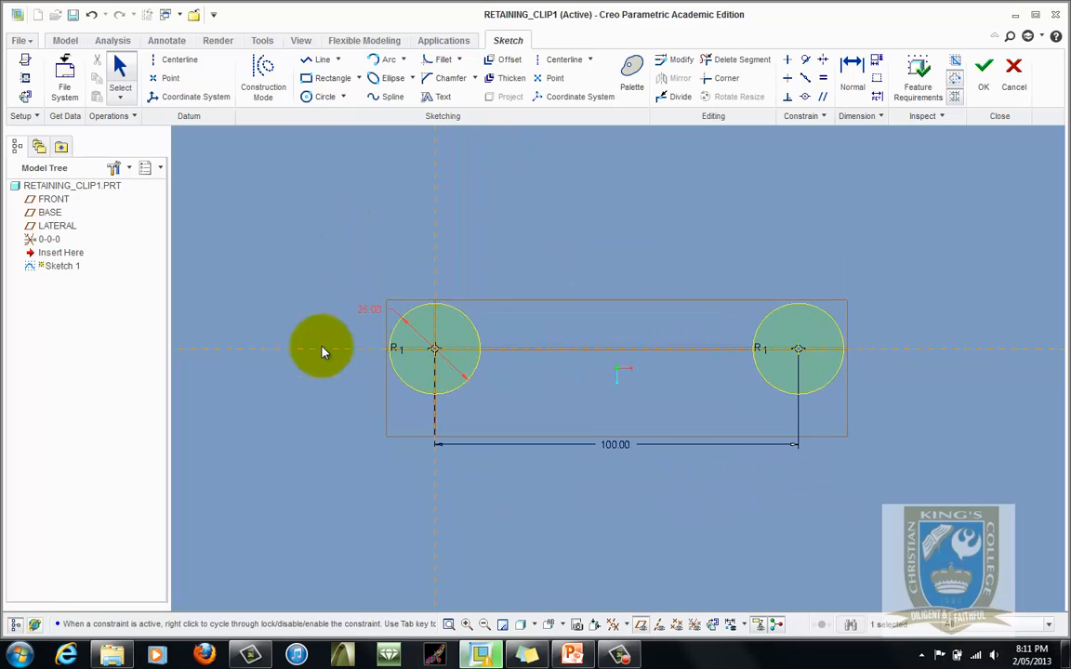
# - Draw a larger circle concentric with the 25 mm circle at the origin
pyautogui.click(573, 655)
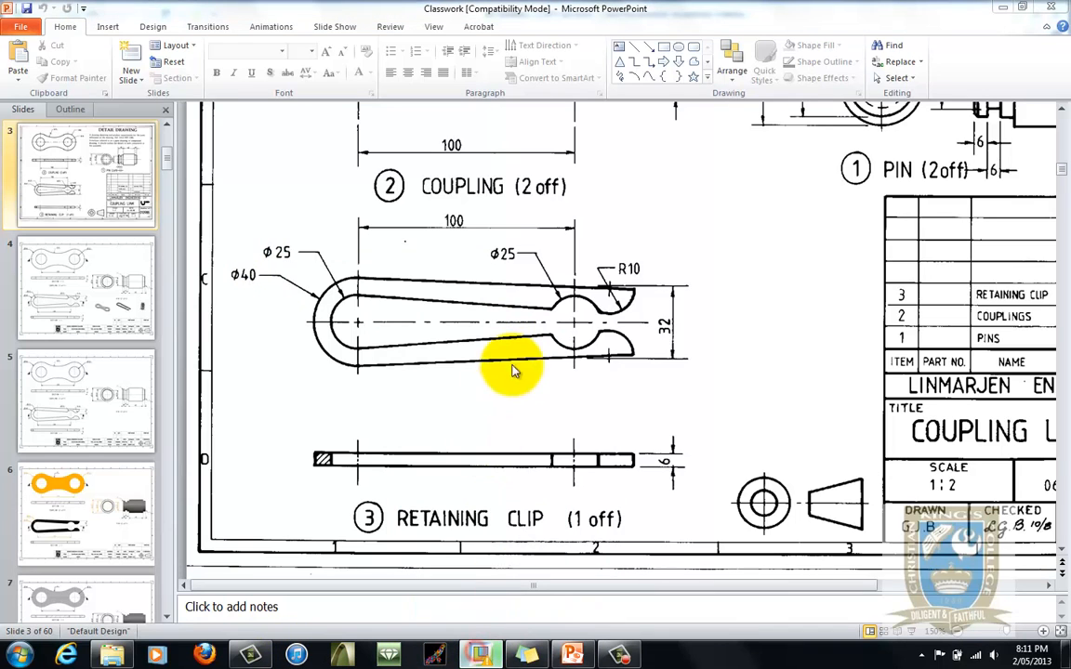
pyautogui.click(493, 655)
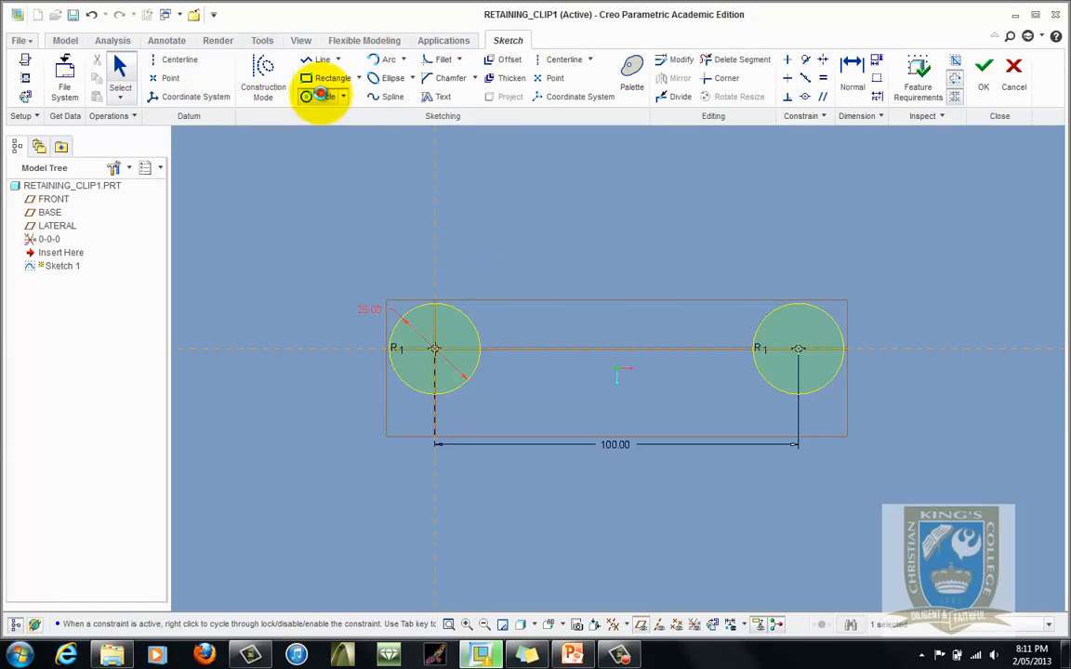
pyautogui.click(319, 95)
pyautogui.click(434, 350)
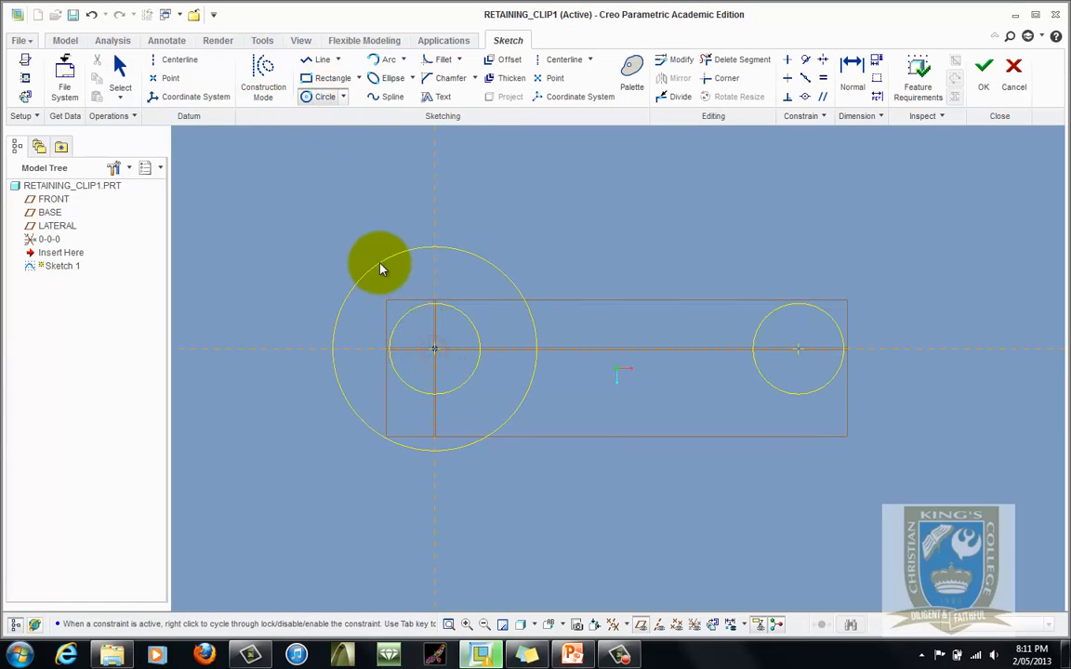
pyautogui.click(378, 269)
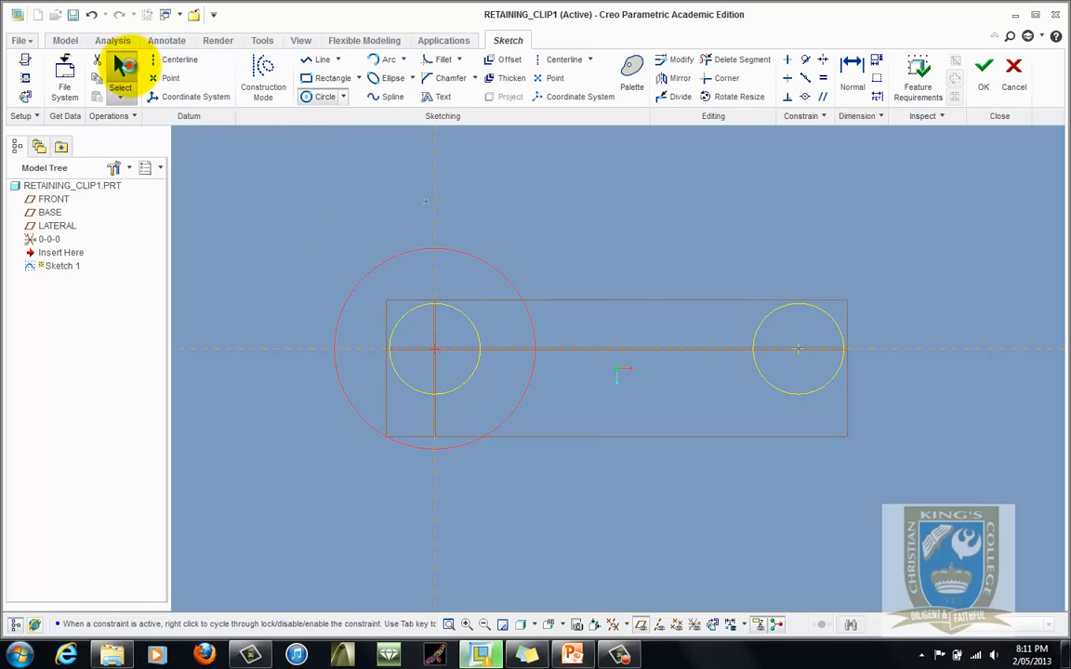
# - Set the larger concentric circle's diameter to 40 mm and move its dimension below the sketch
pyautogui.click(121, 65)
pyautogui.click(309, 253)
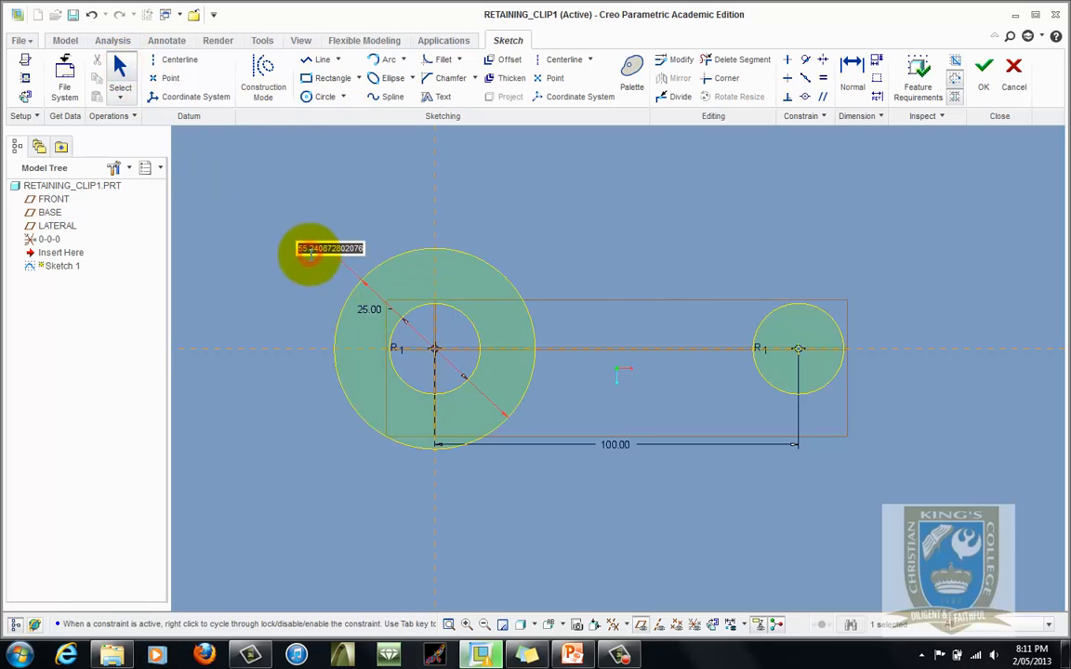
pyautogui.press('Return')
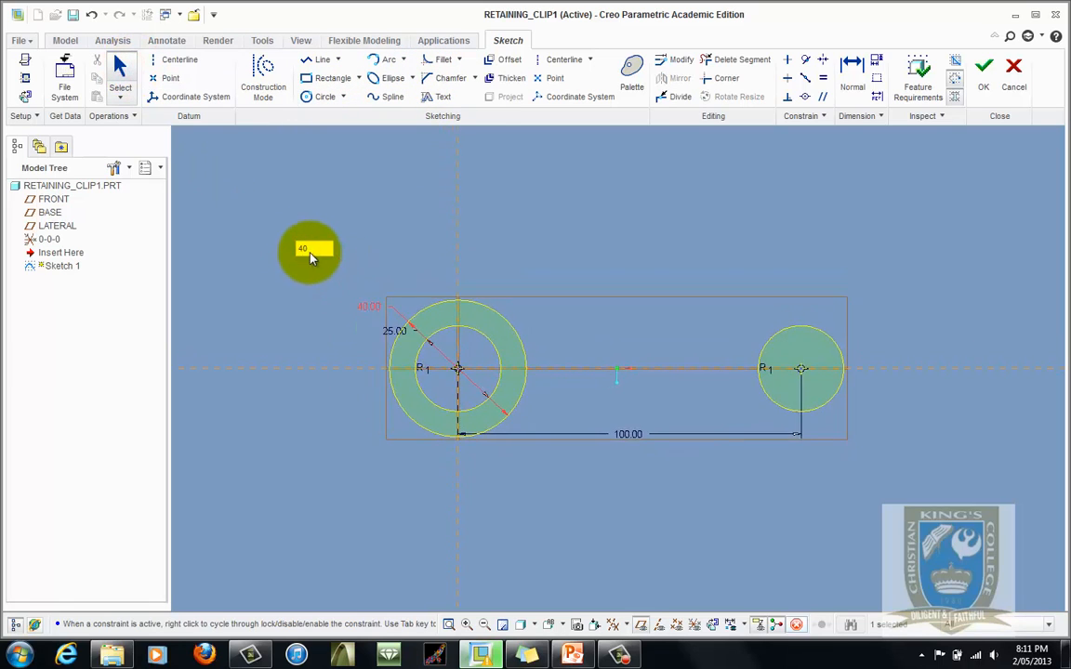
pyautogui.moveTo(340, 390); pyautogui.dragTo(364, 460)
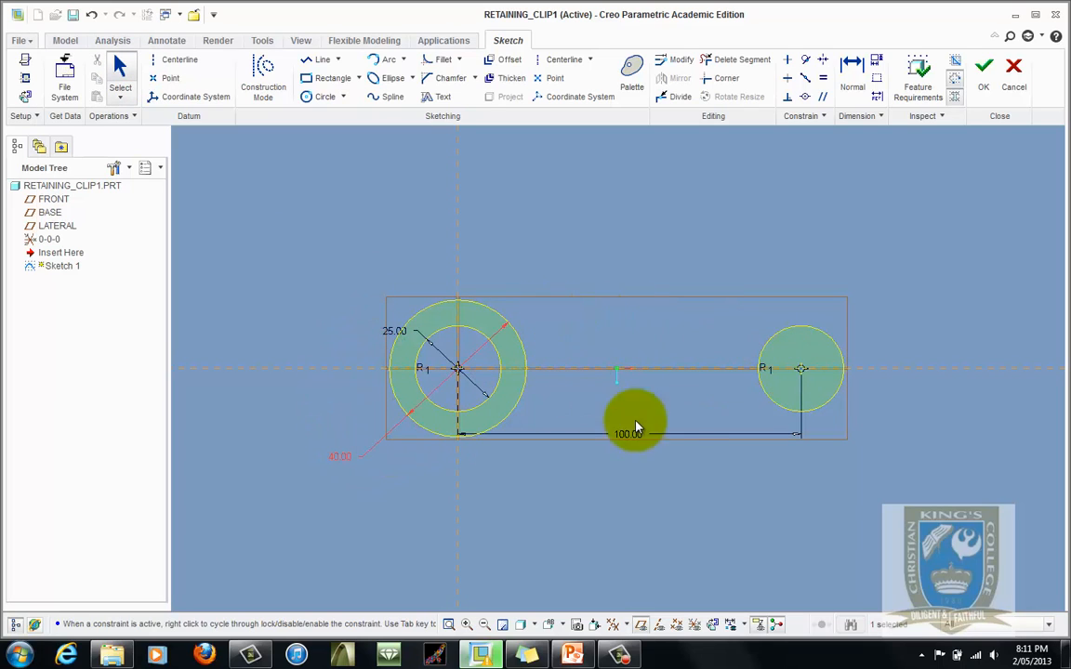
# - Switch to PowerPoint to view the retaining clip drawing again
pyautogui.click(574, 655)
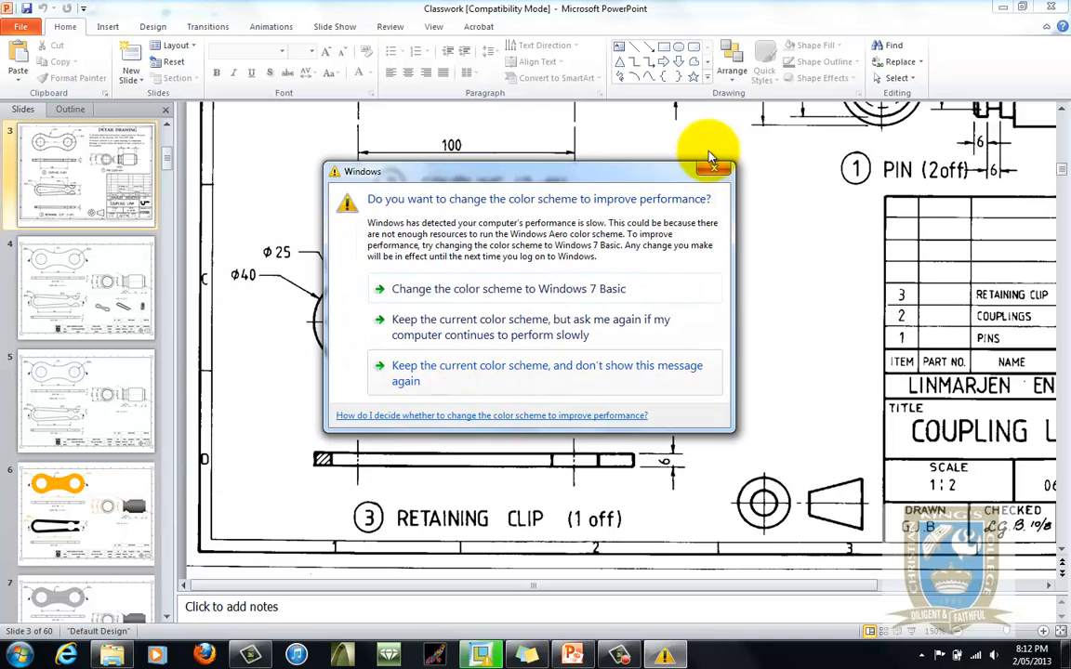
pyautogui.click(713, 168)
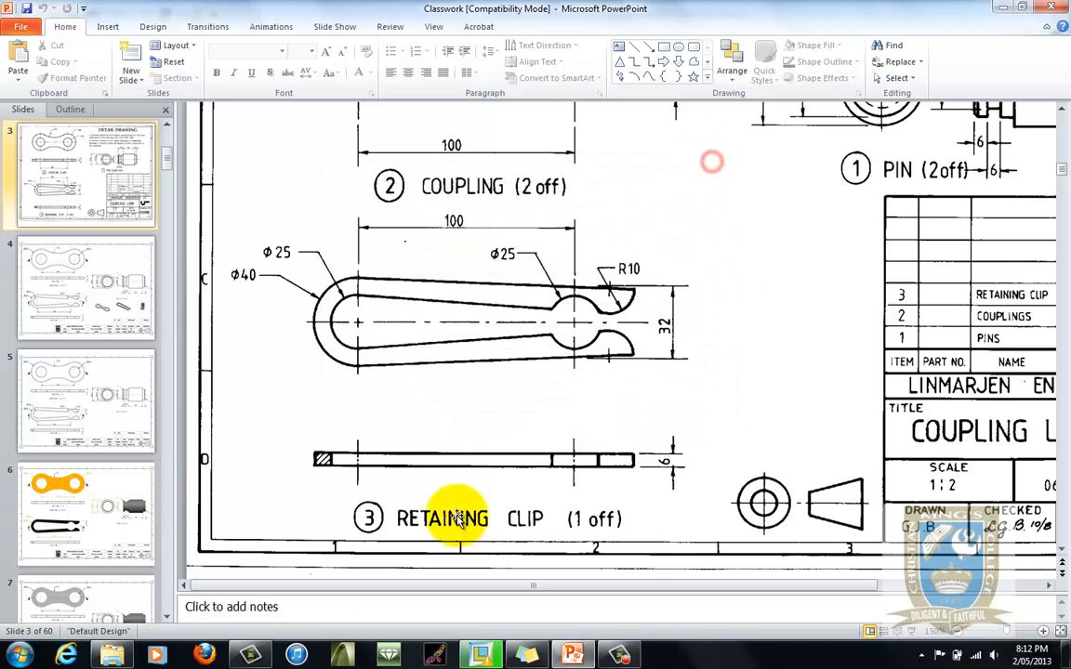
# - Return to the sketch and draw a vertical line downward from the right circle's centre, about 26 mm long
pyautogui.click(479, 653)
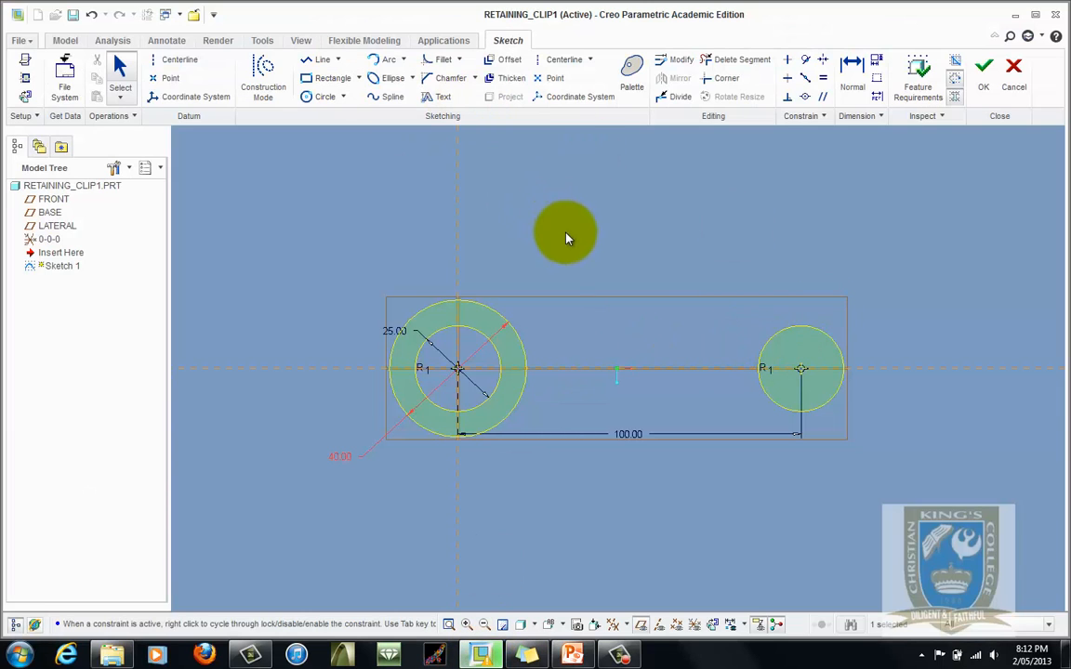
pyautogui.click(325, 62)
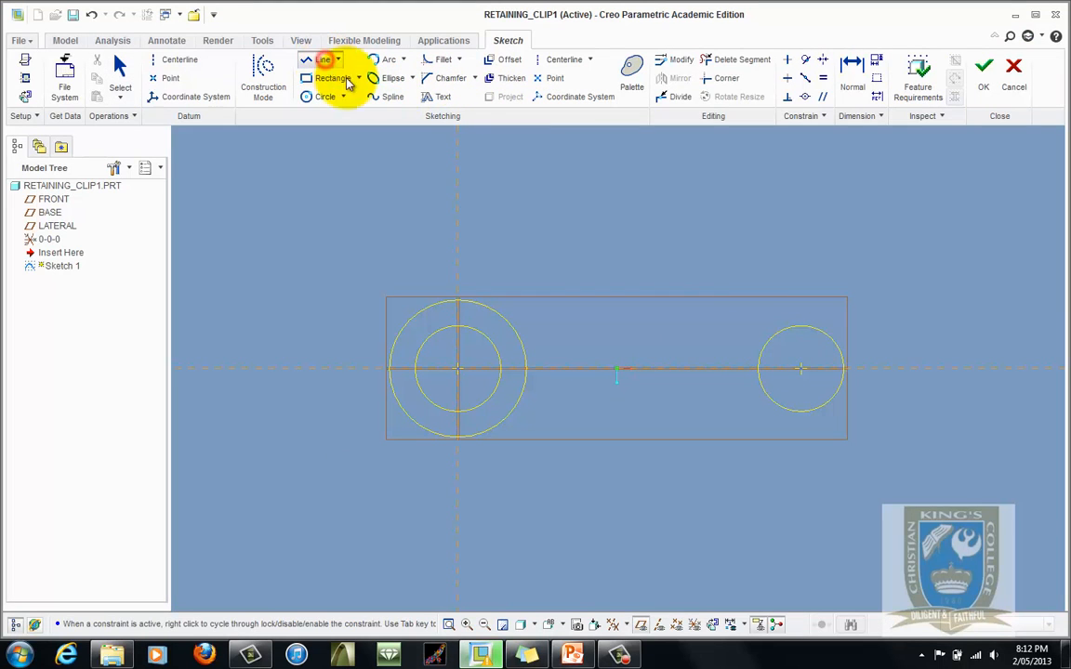
pyautogui.click(801, 370)
pyautogui.click(800, 458)
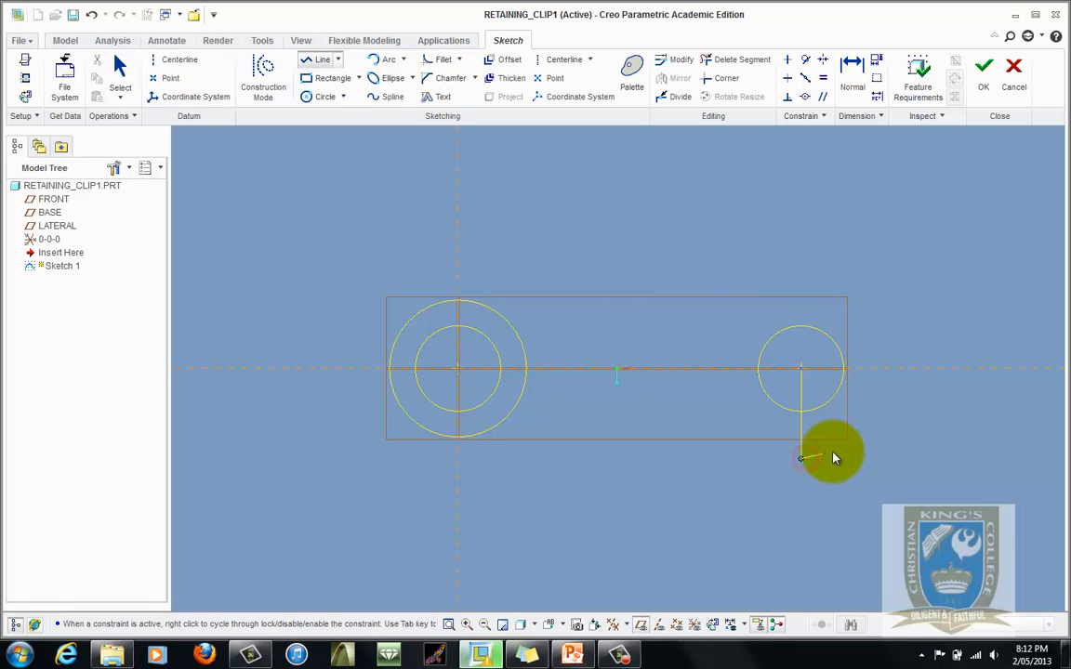
pyautogui.middleClick(883, 474)
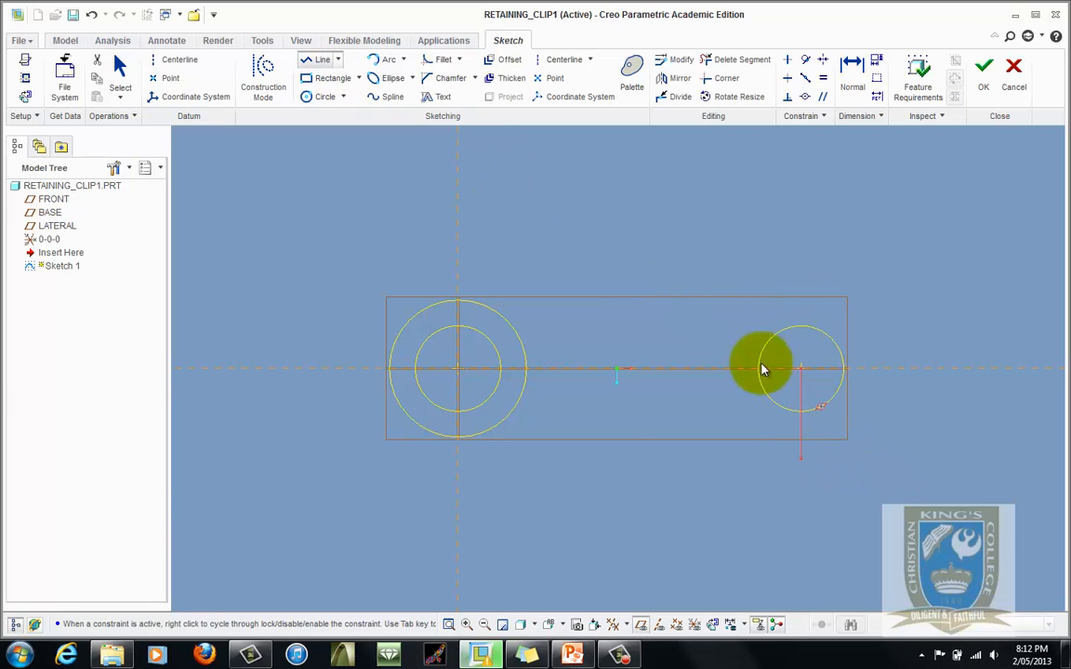
pyautogui.click(121, 72)
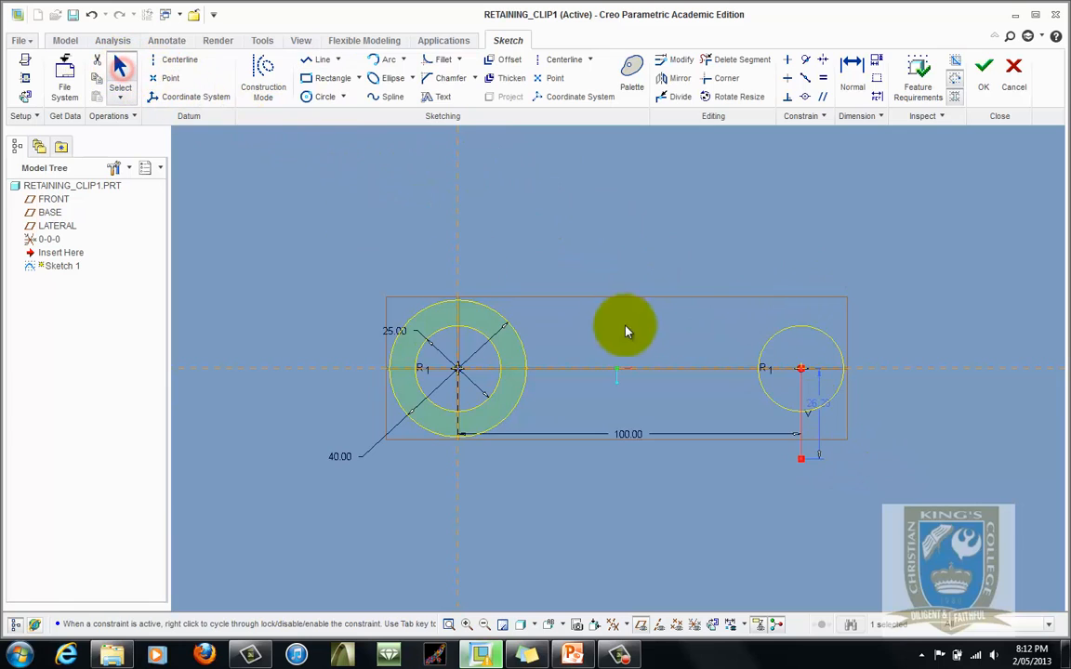
# - Convert the vertical line to construction geometry and set its length to 16 mm
pyautogui.rightClick(799, 430)
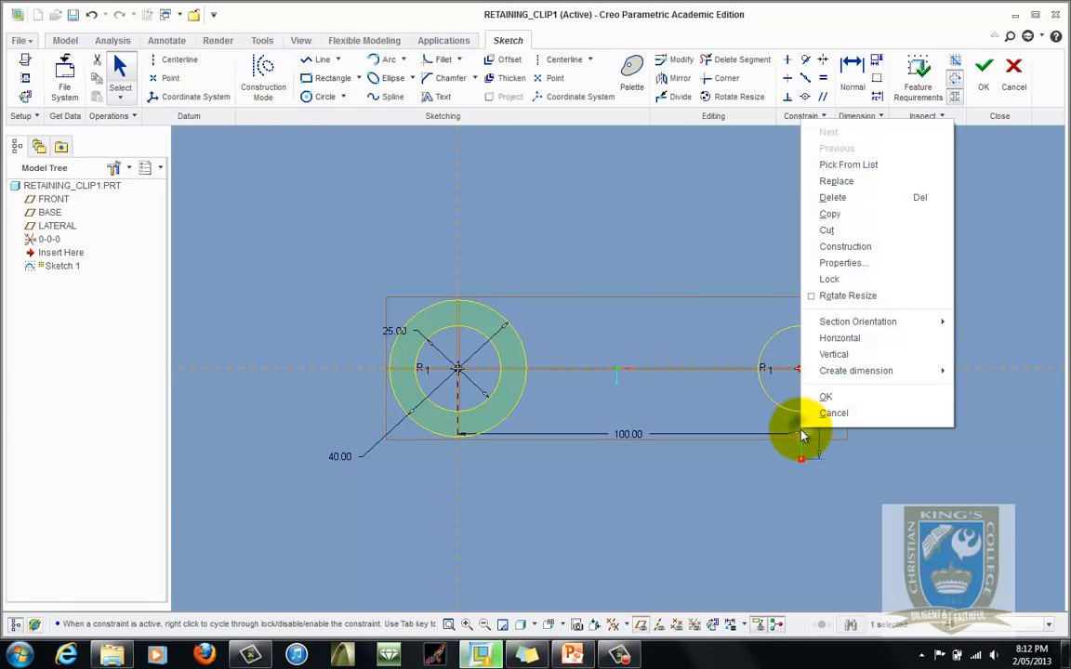
pyautogui.click(874, 248)
pyautogui.scroll(3, 818, 444)
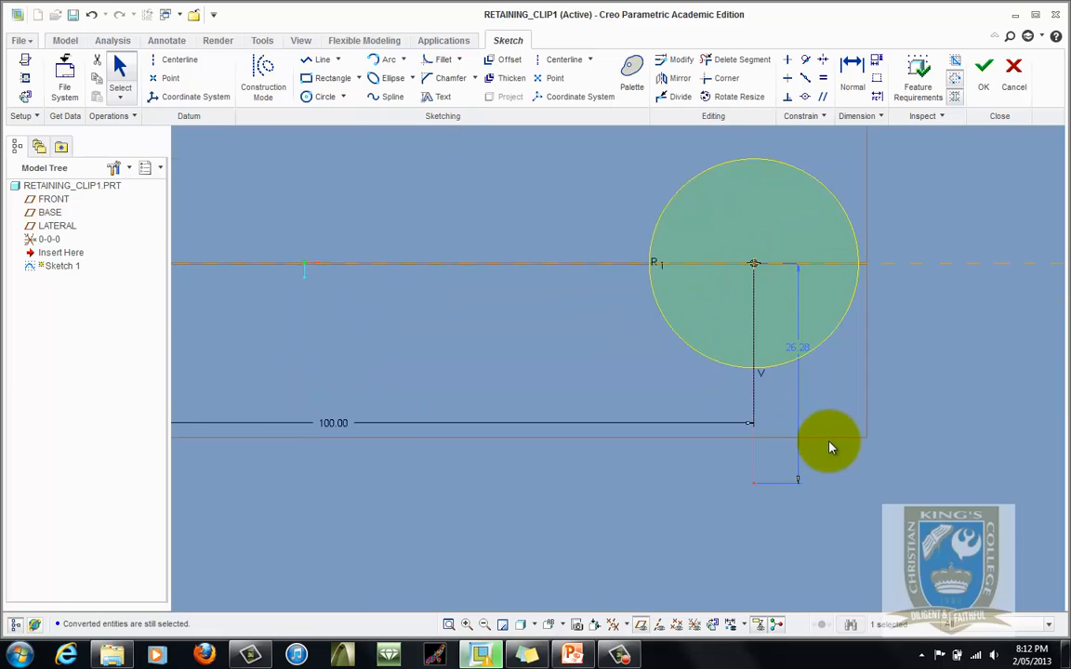
pyautogui.scroll(-2, 825, 445)
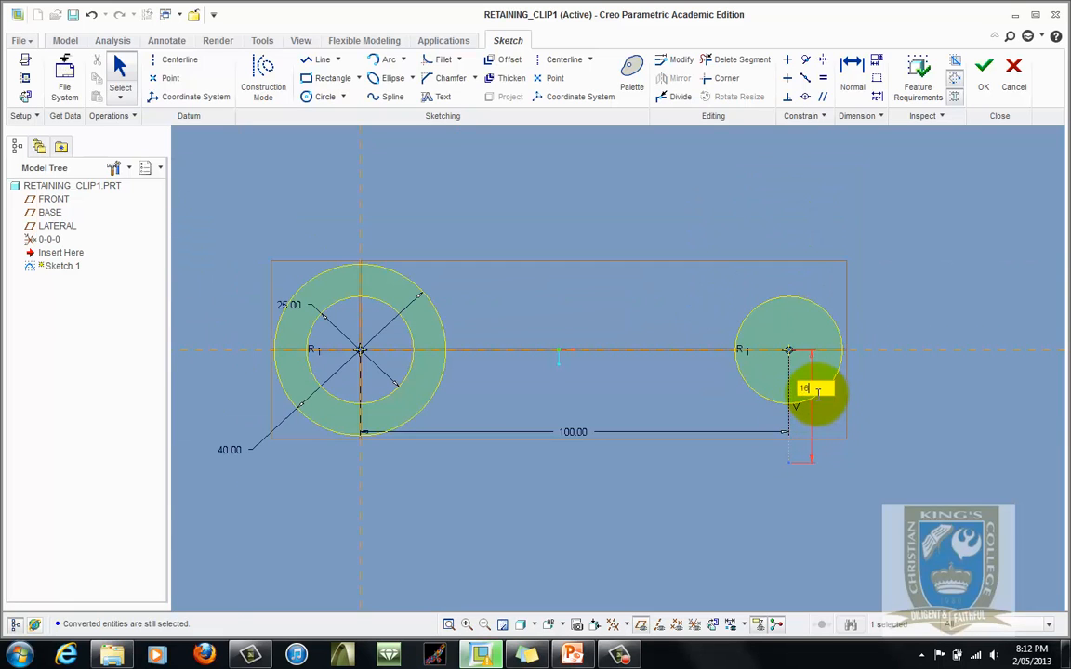
pyautogui.scroll(-2, 816, 390)
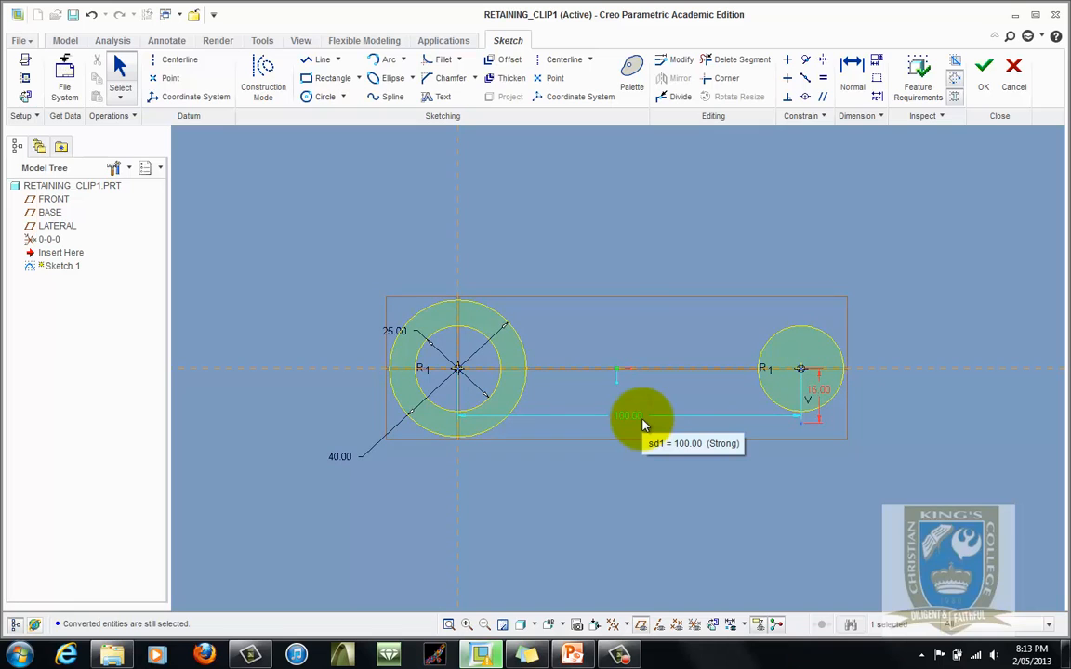
# - Lock the 40 mm and 25 mm diameter dimensions of the concentric circles
pyautogui.click(347, 458)
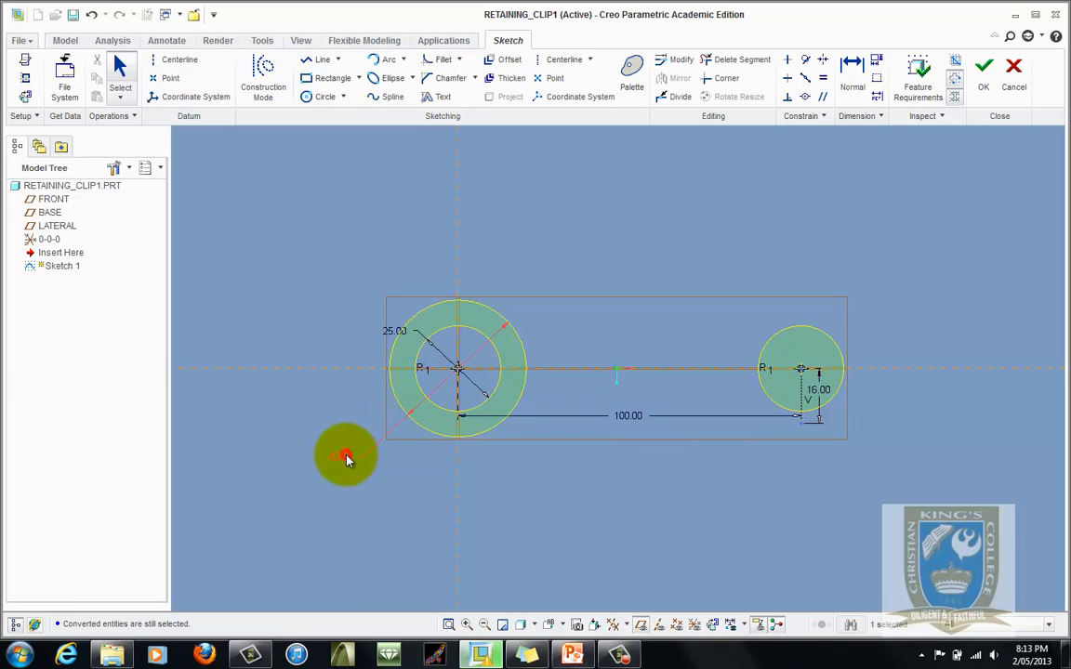
pyautogui.rightClick(346, 458)
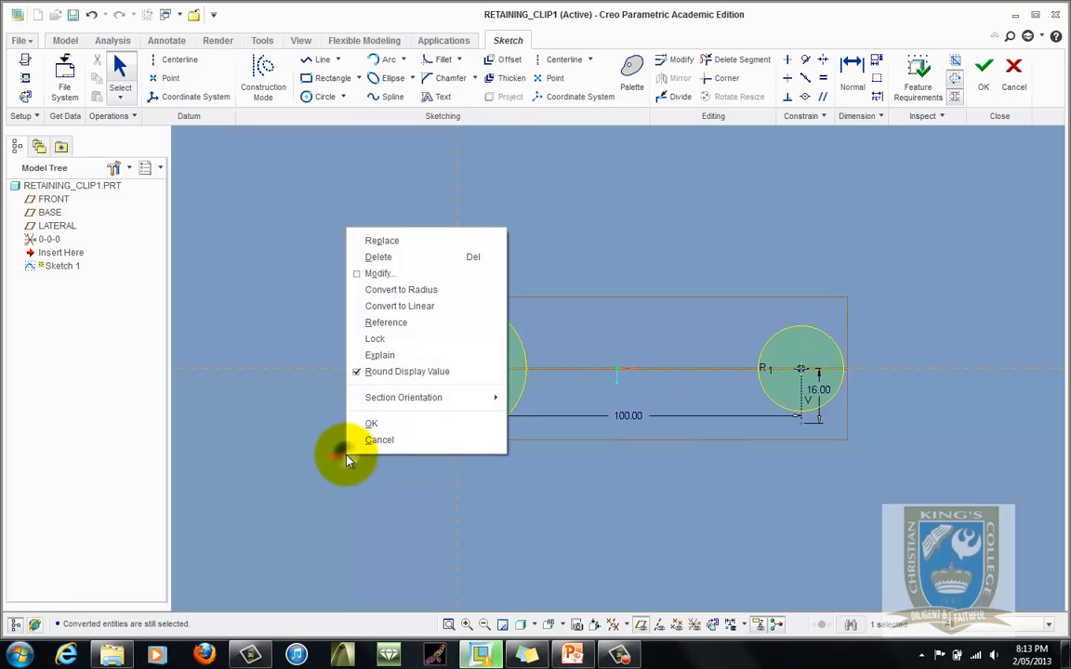
pyautogui.click(394, 340)
pyautogui.click(396, 333)
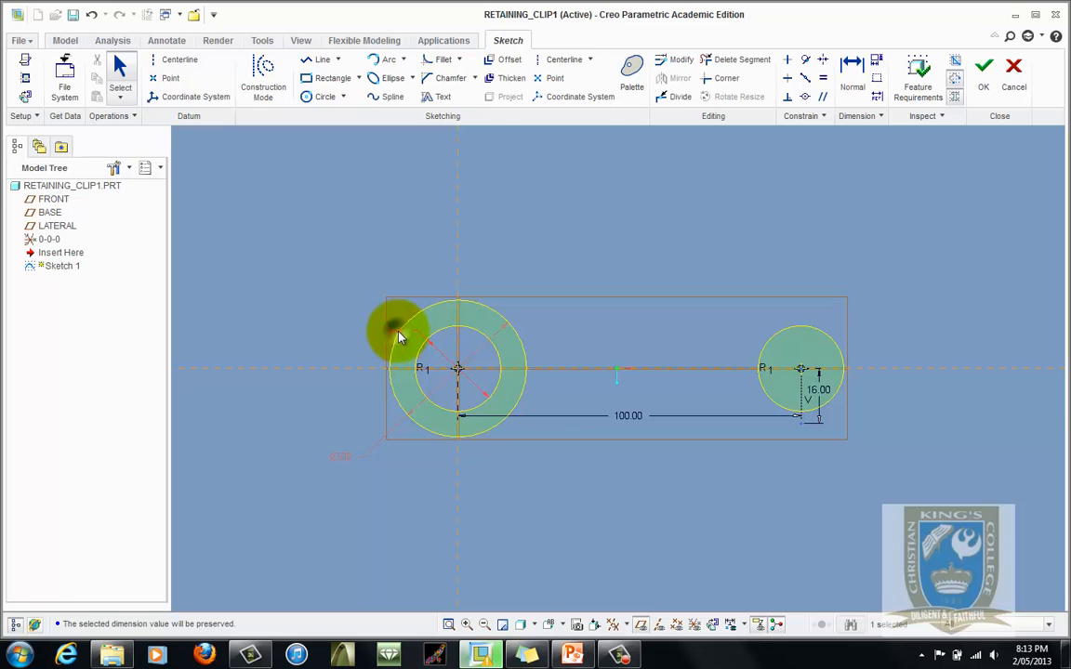
pyautogui.rightClick(398, 337)
pyautogui.click(449, 490)
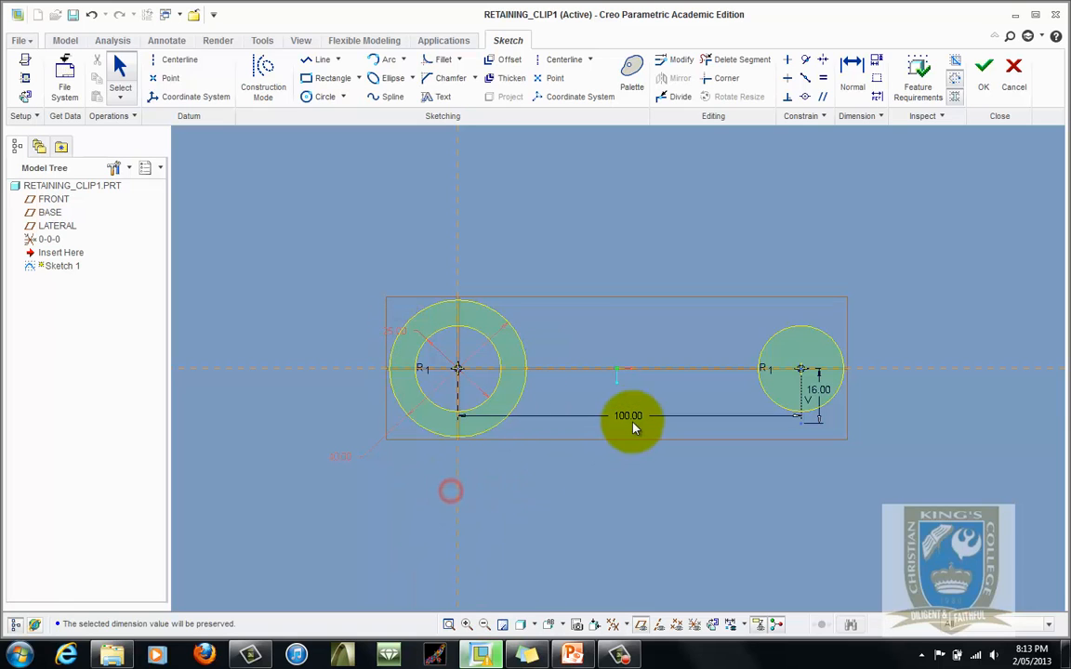
# - Lock the 100 mm and 16 mm dimensions and move the 100 mm dimension further below the sketch
pyautogui.rightClick(634, 420)
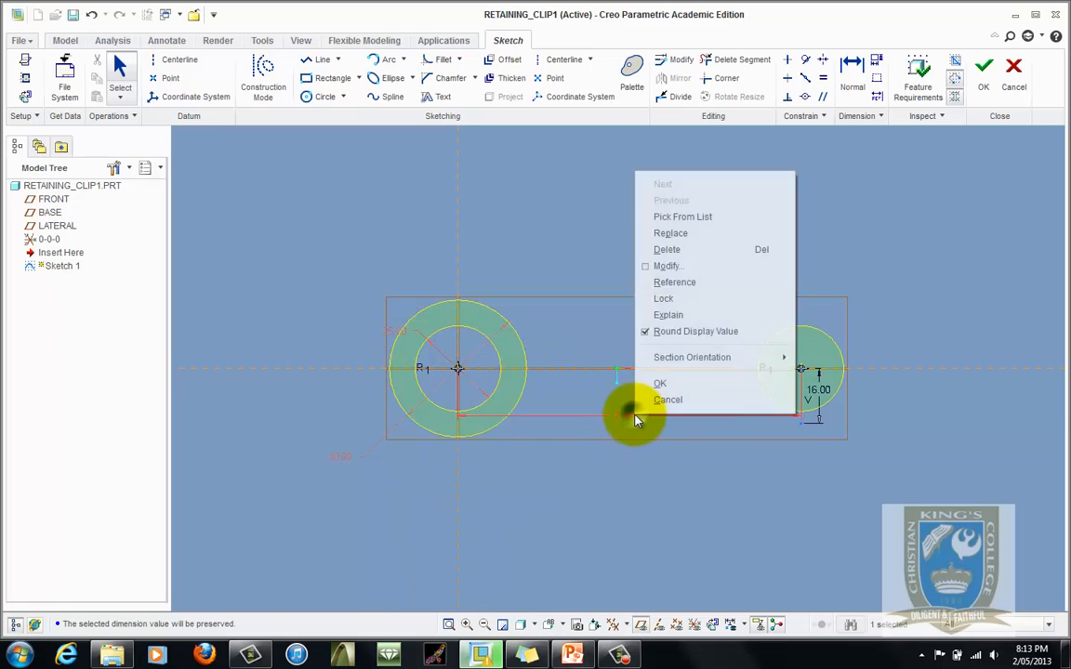
pyautogui.click(680, 306)
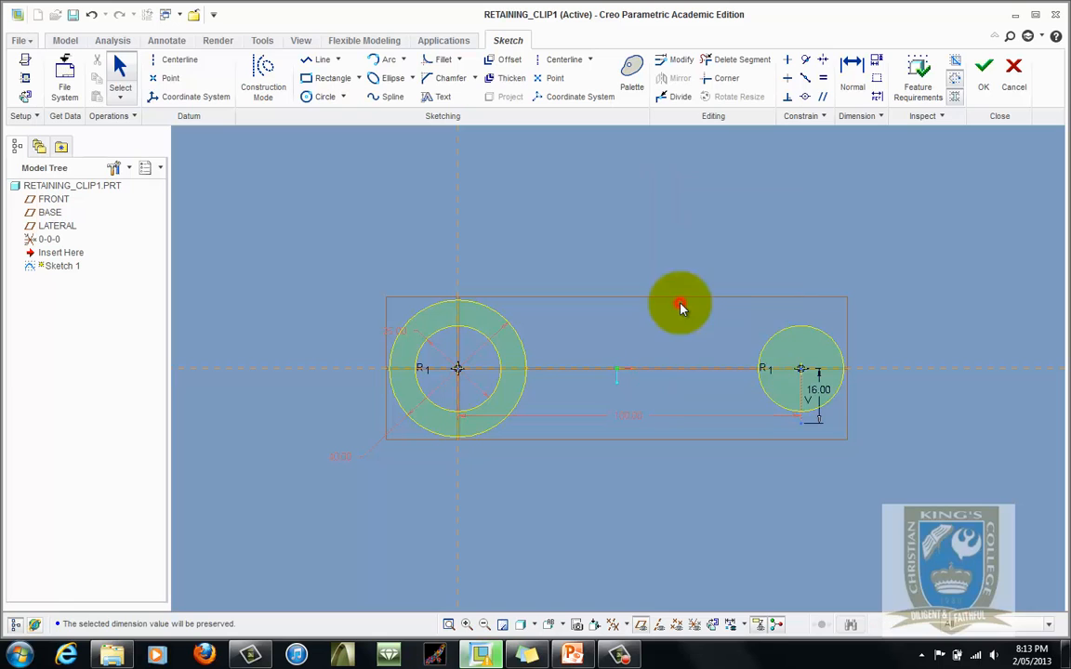
pyautogui.rightClick(823, 394)
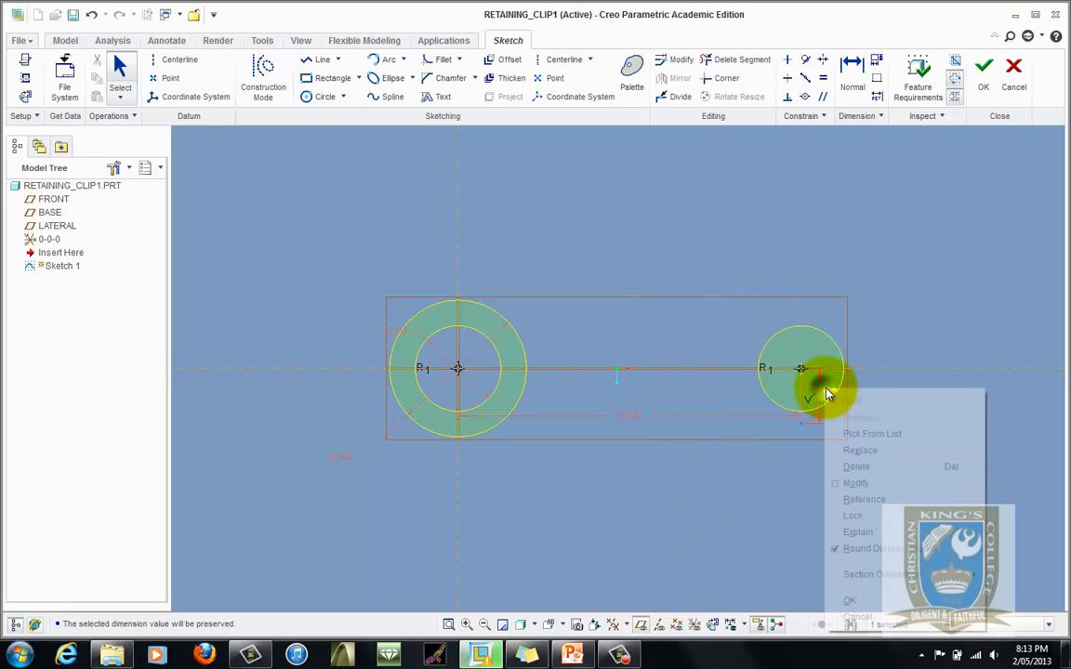
pyautogui.click(865, 515)
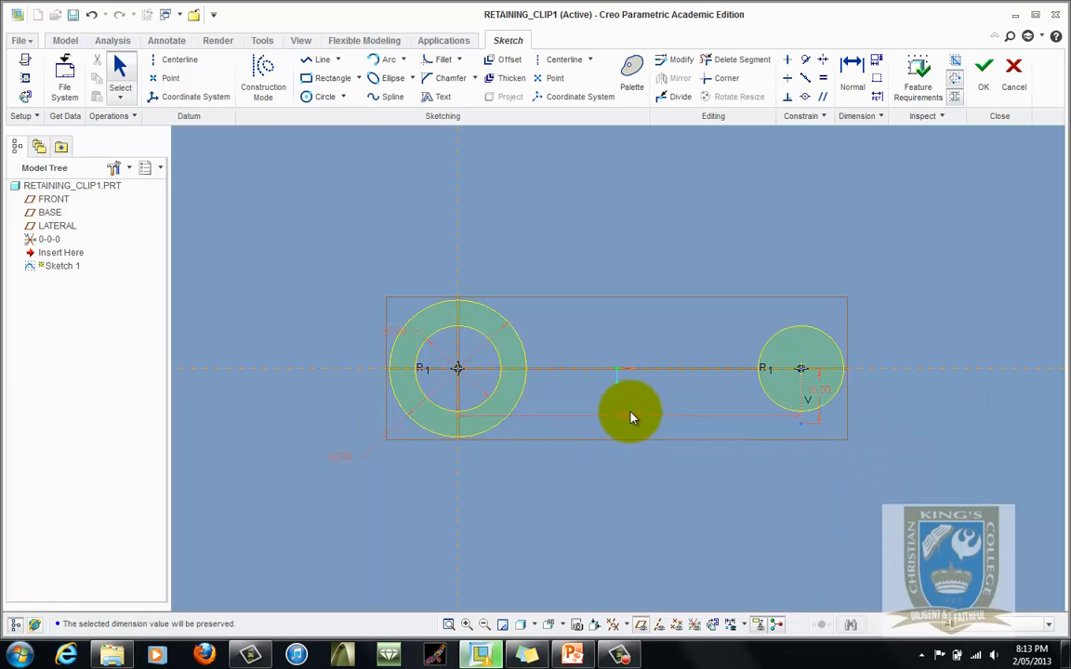
pyautogui.moveTo(630, 421); pyautogui.dragTo(627, 516)
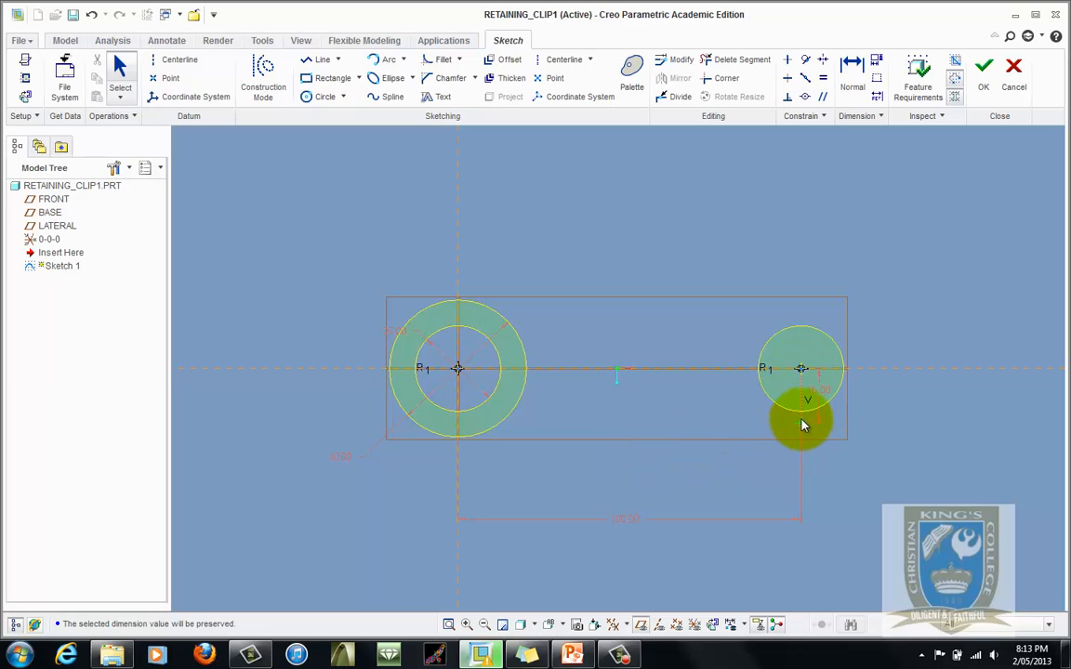
# - Draw a line from the construction line's lower end to a tangent point at the bottom of the 40 mm circle
pyautogui.click(318, 59)
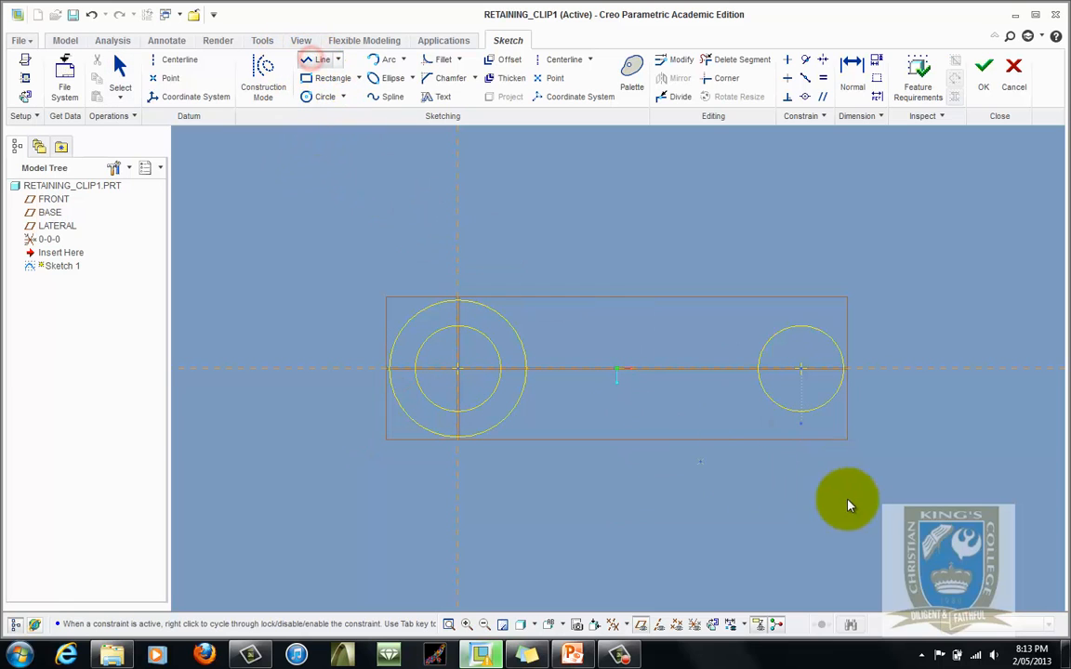
pyautogui.click(801, 425)
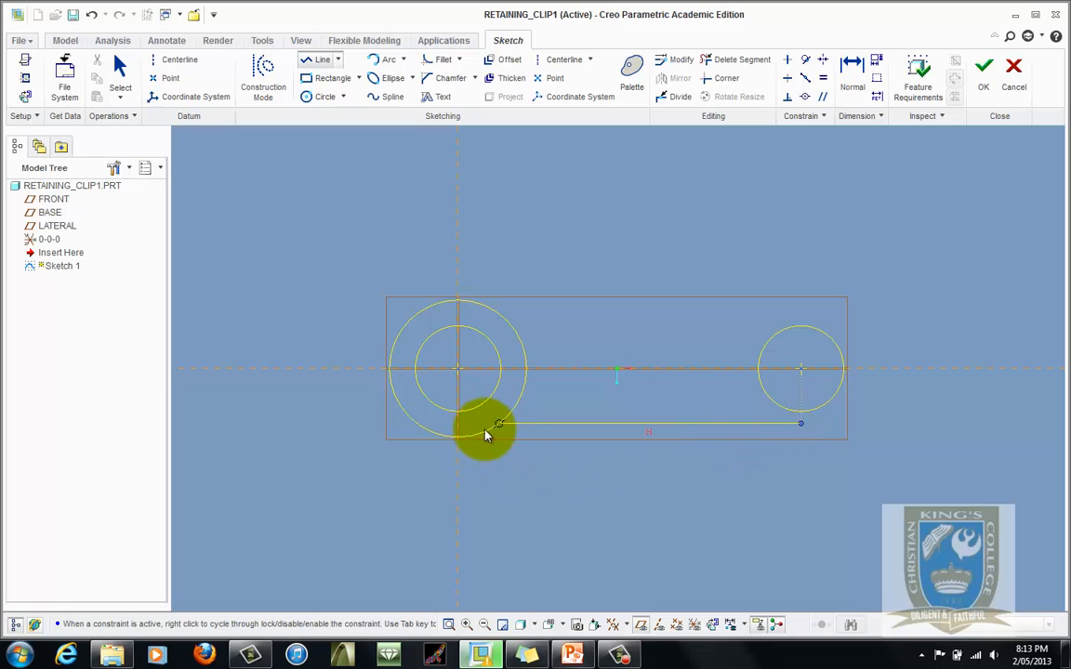
pyautogui.scroll(-5, 466, 443)
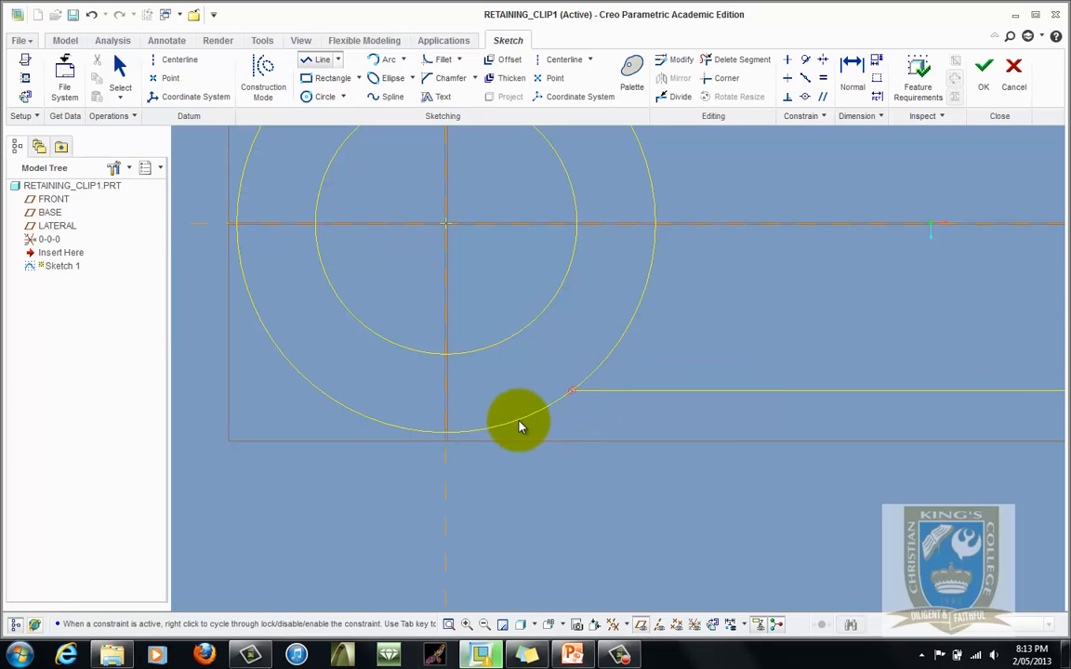
pyautogui.click(460, 434)
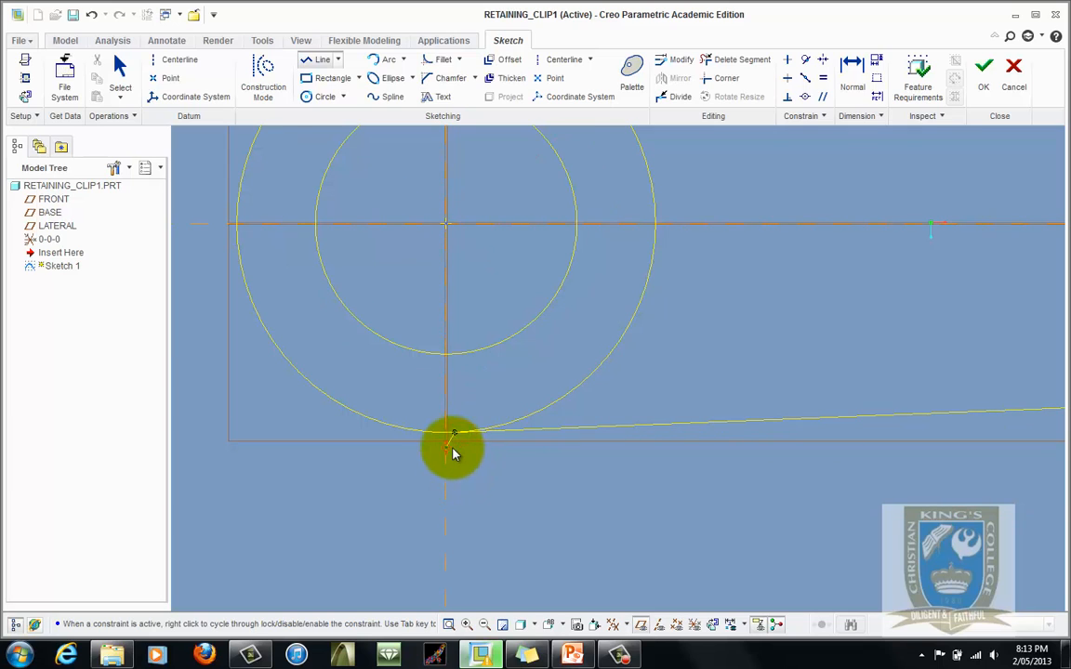
pyautogui.scroll(-5, 459, 485)
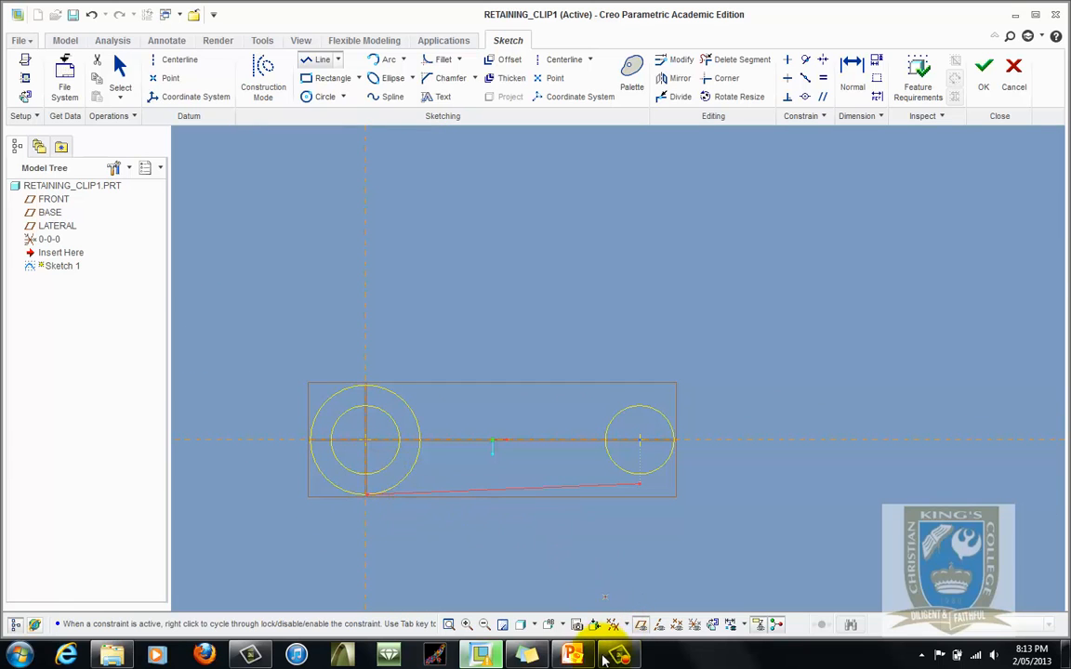
# - Switch to PowerPoint to review the retaining clip drawing dimensions, then return to the sketch
pyautogui.click(573, 654)
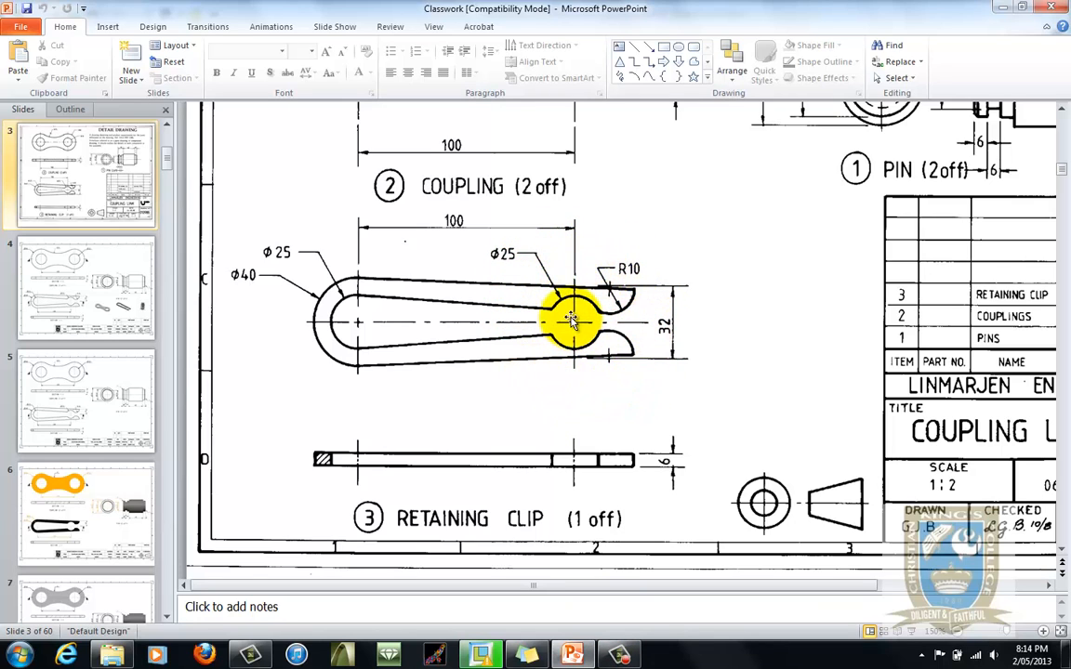
pyautogui.scroll(5, 574, 402)
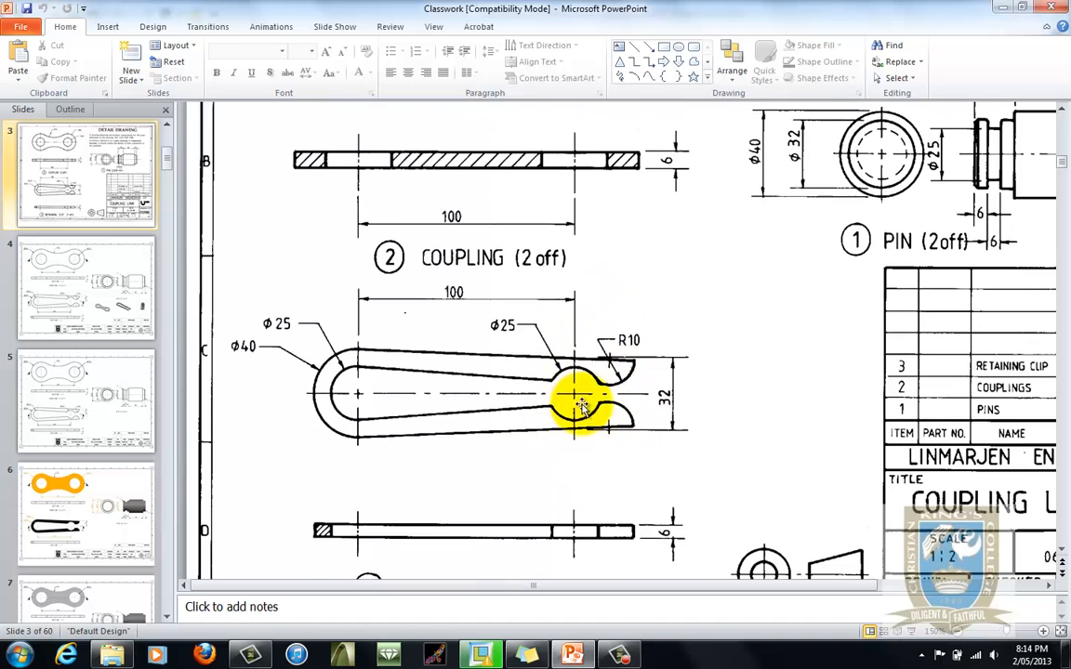
pyautogui.scroll(3, 602, 412)
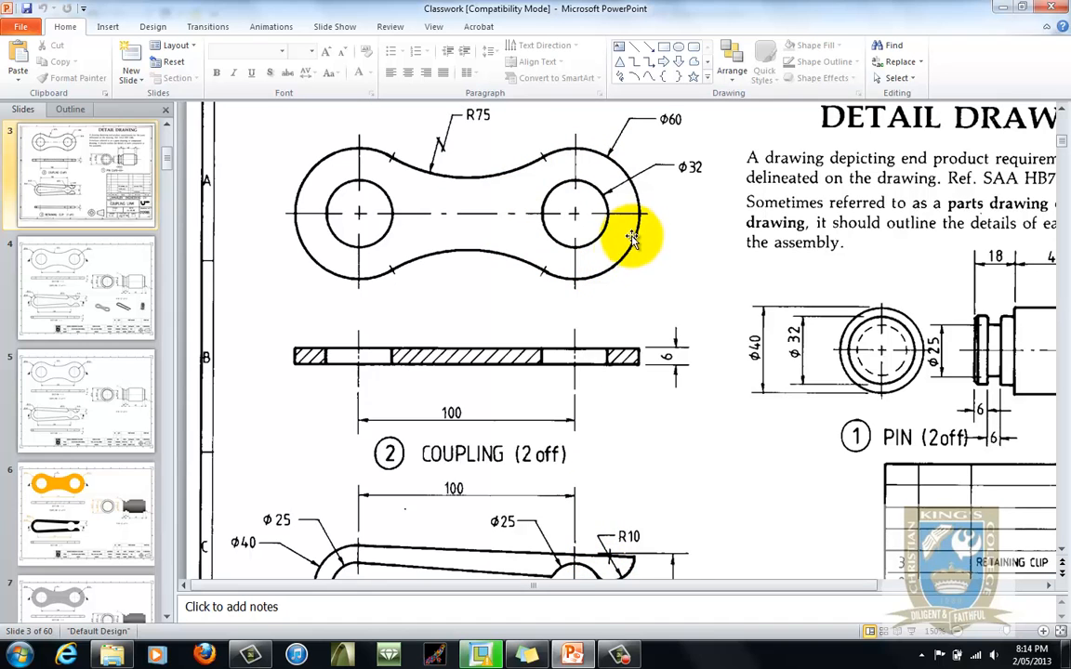
pyautogui.scroll(-1, 566, 318)
pyautogui.scroll(-10, 566, 318)
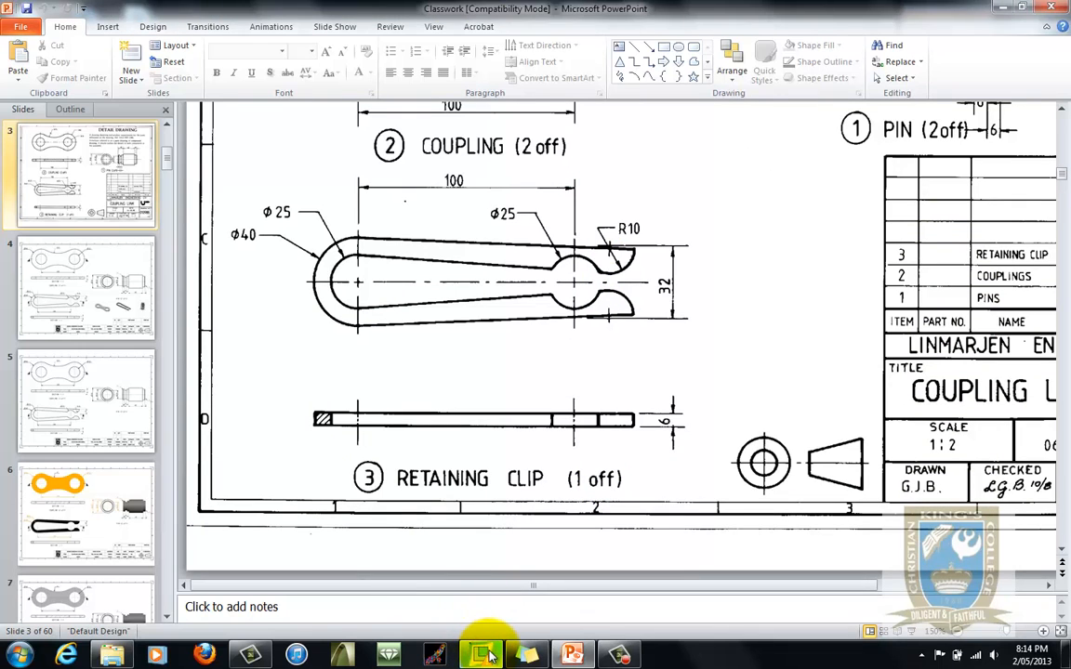
pyautogui.click(488, 655)
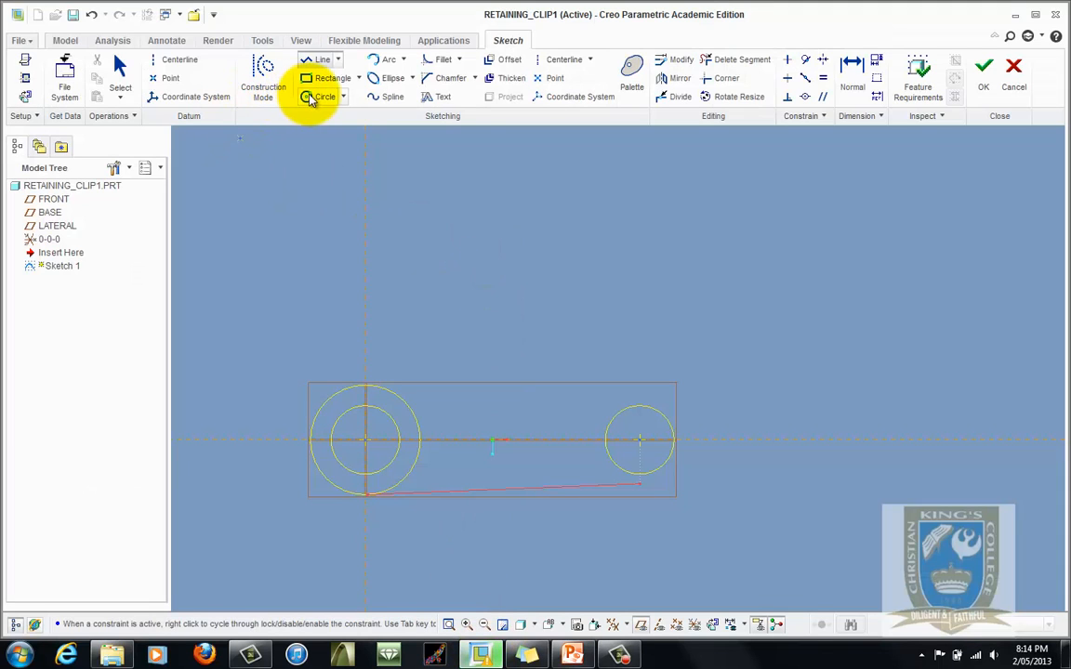
# - Draw a circle concentric with the right circle and set its diameter to 60 mm
pyautogui.click(311, 98)
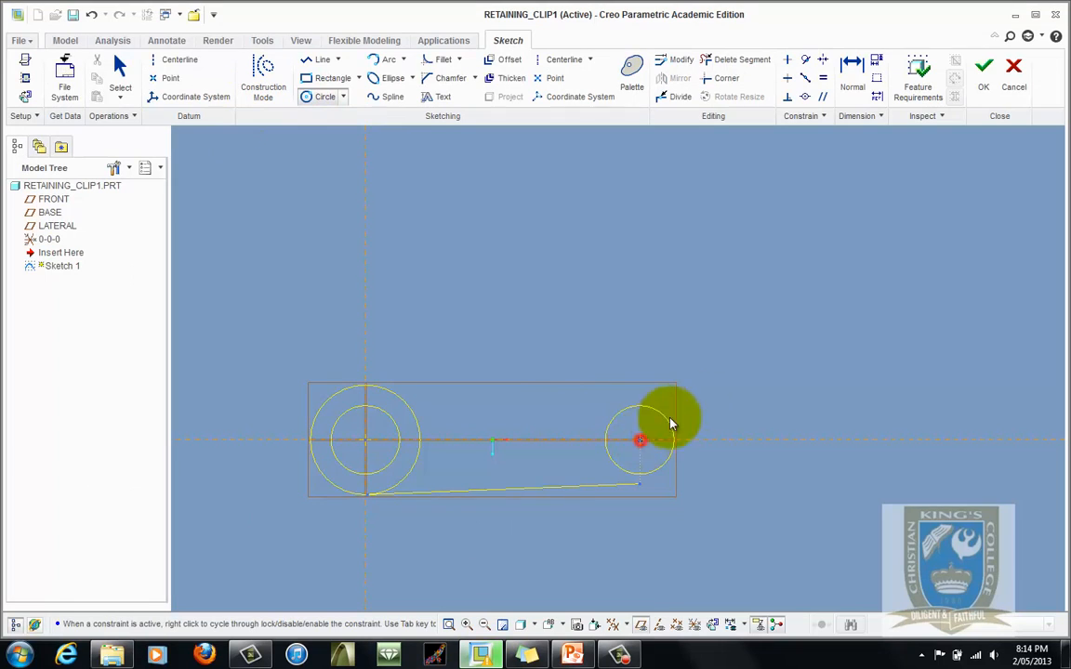
pyautogui.click(671, 424)
pyautogui.click(711, 405)
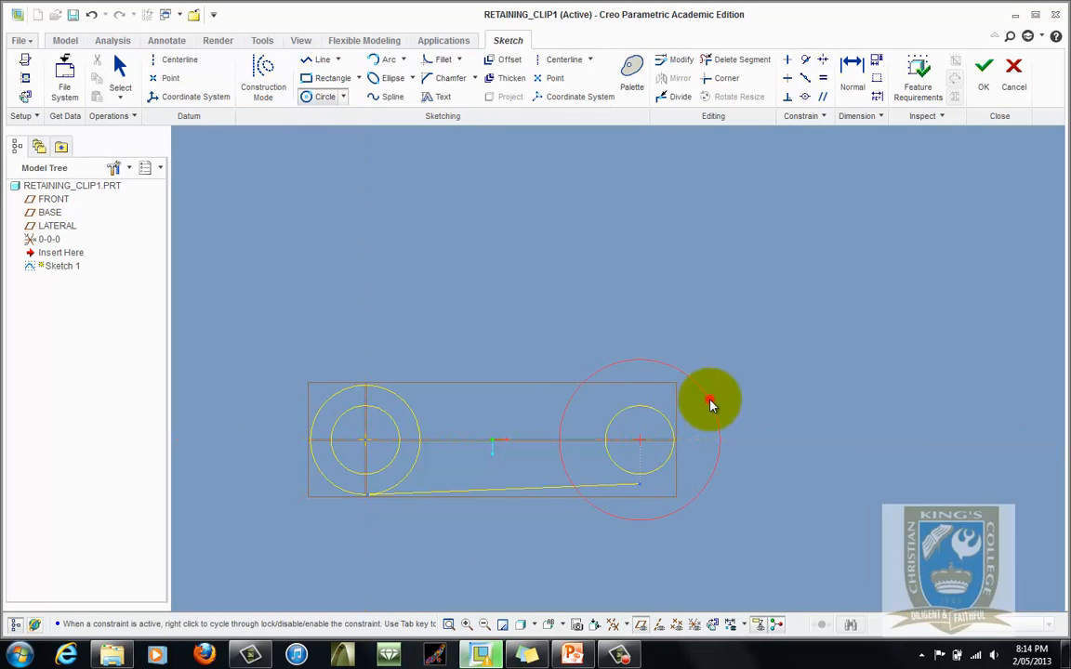
pyautogui.click(119, 67)
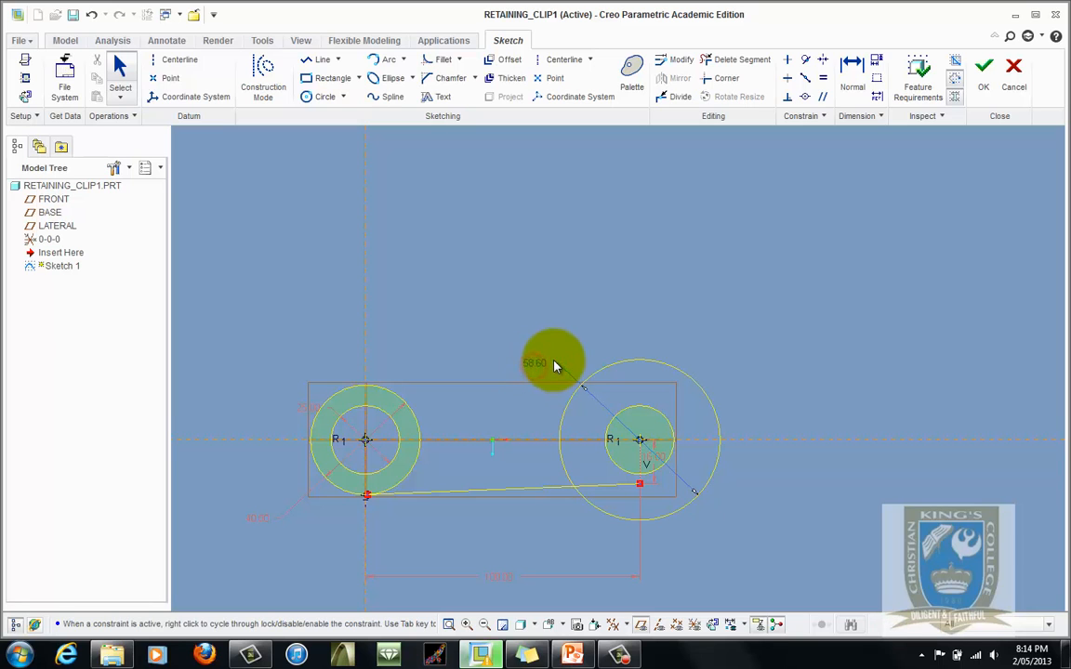
pyautogui.click(539, 362)
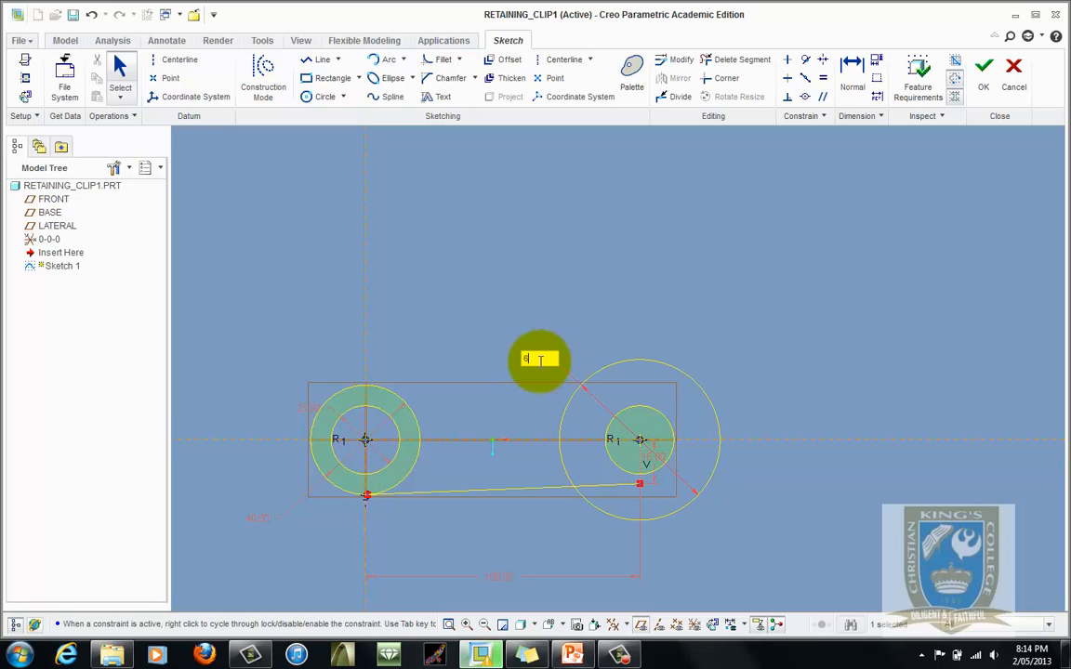
pyautogui.press('Return')
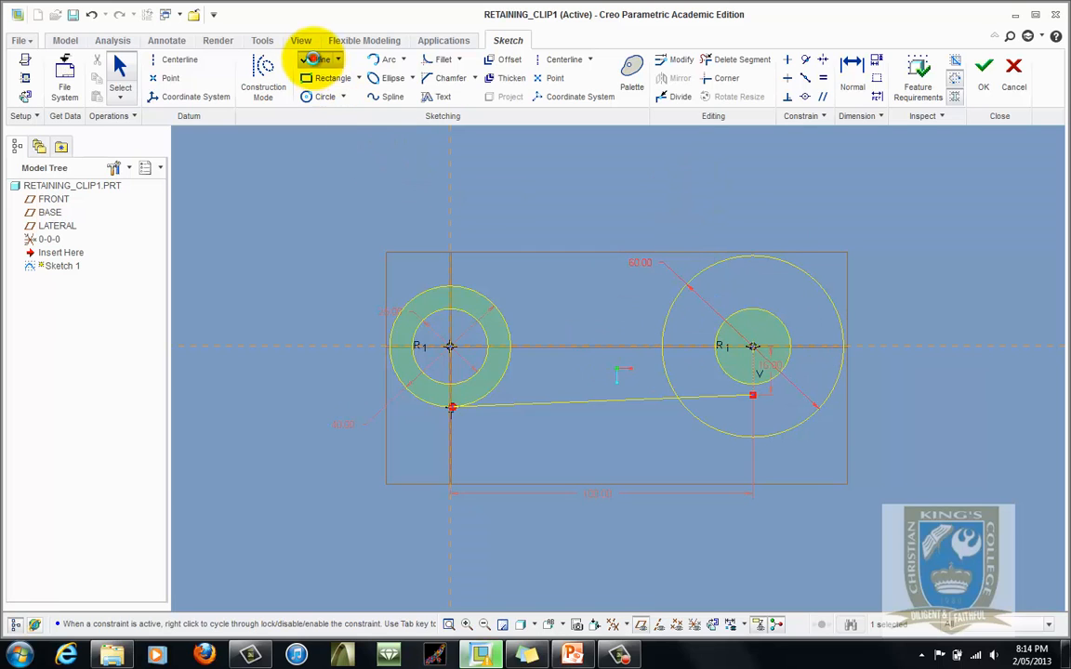
# - Draw a short line from the right end of the long bottom line extending down to the right past the 60 mm circle
pyautogui.click(316, 60)
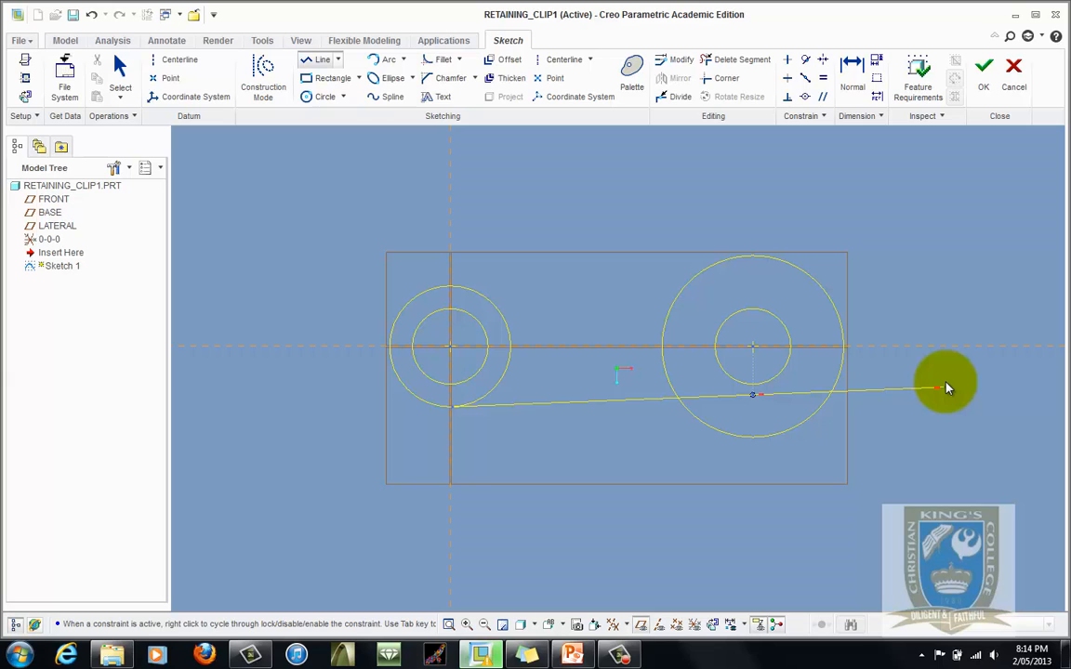
pyautogui.click(752, 395)
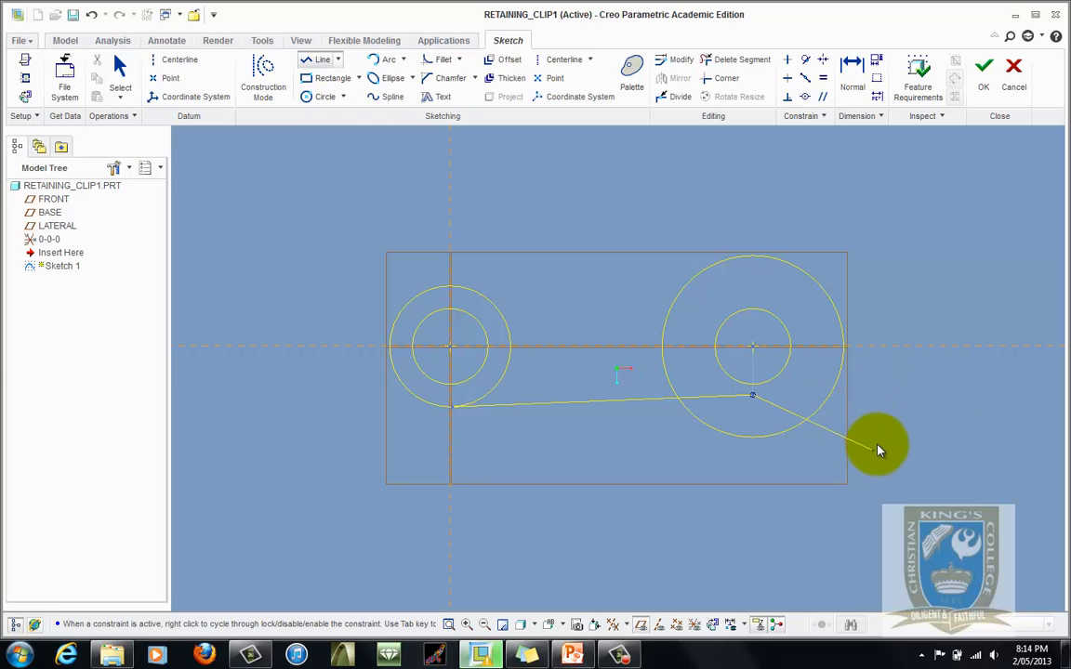
pyautogui.click(860, 434)
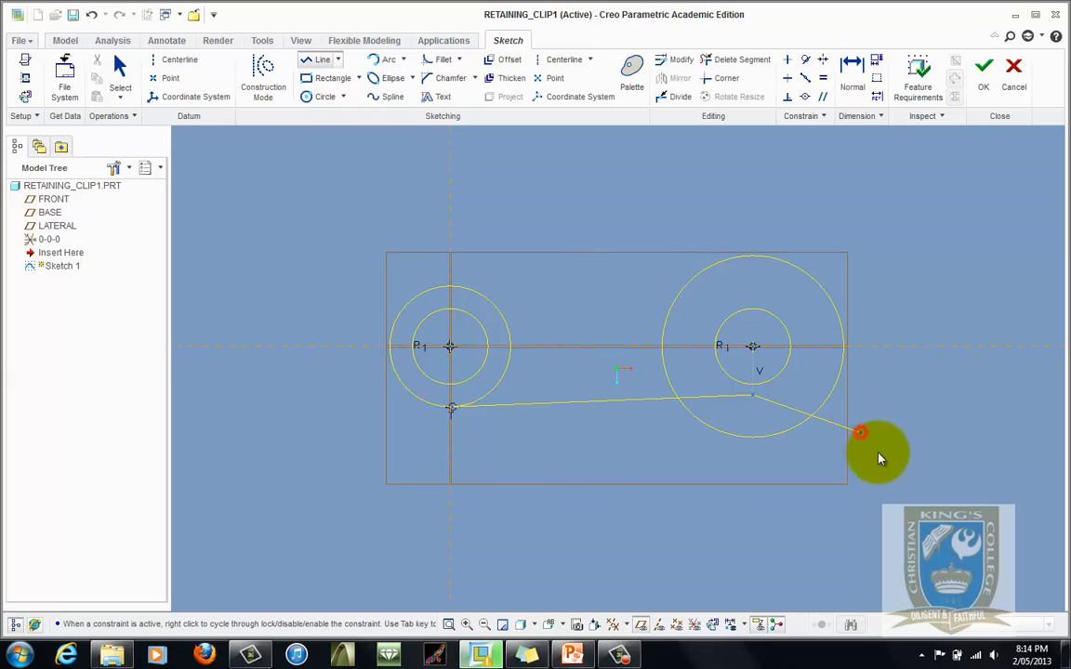
pyautogui.middleClick(925, 445)
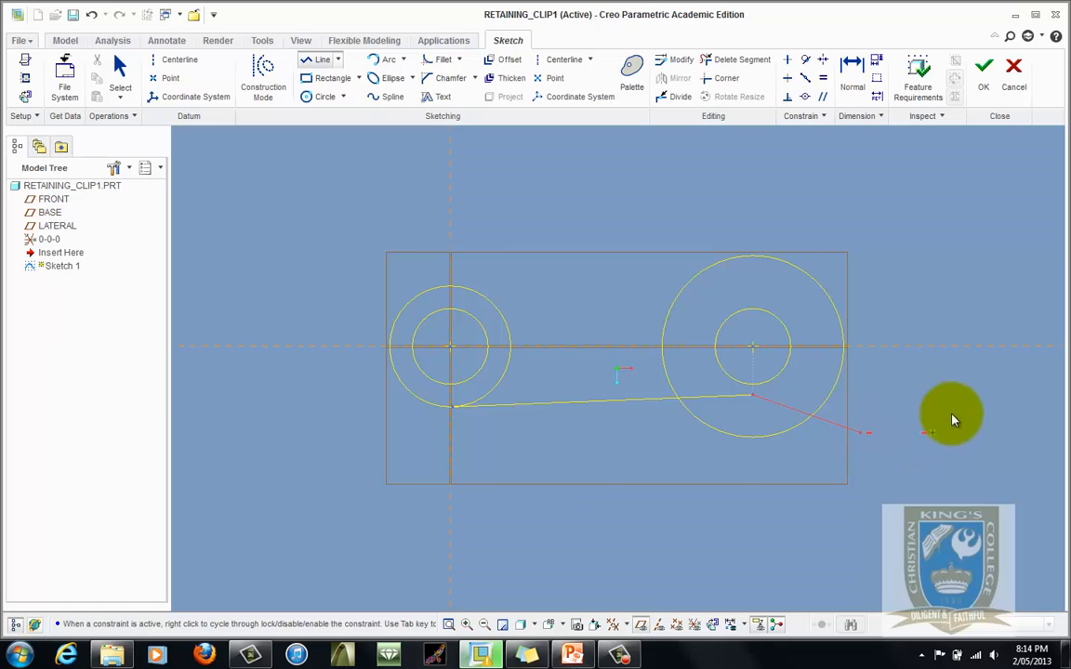
# - Constrain the new short line to be parallel to the long bottom line
pyautogui.click(824, 98)
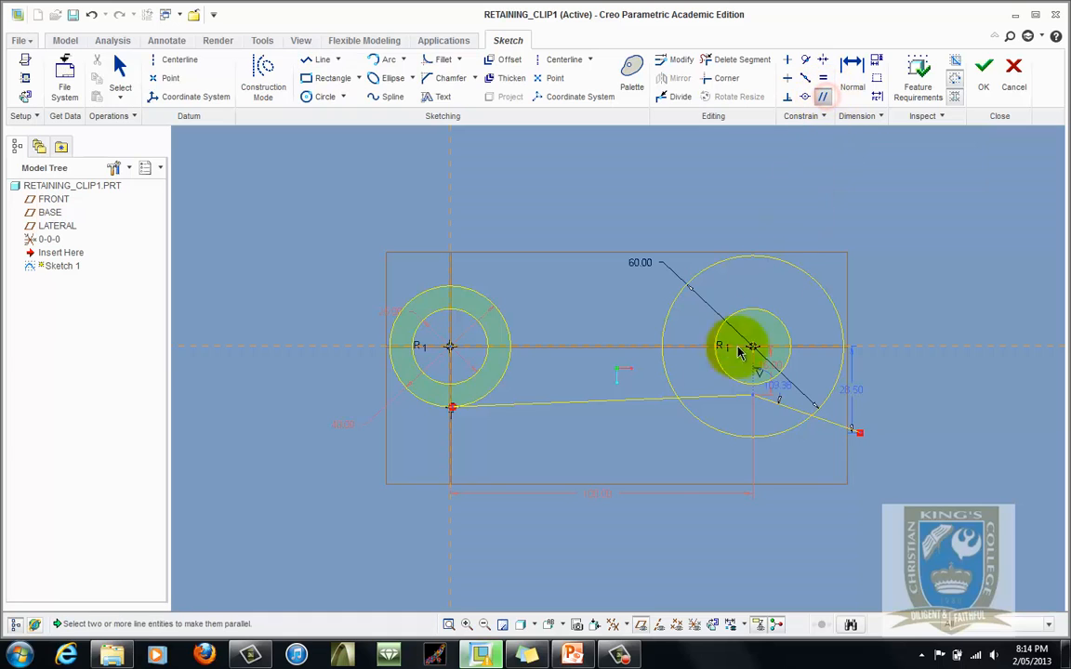
pyautogui.click(619, 407)
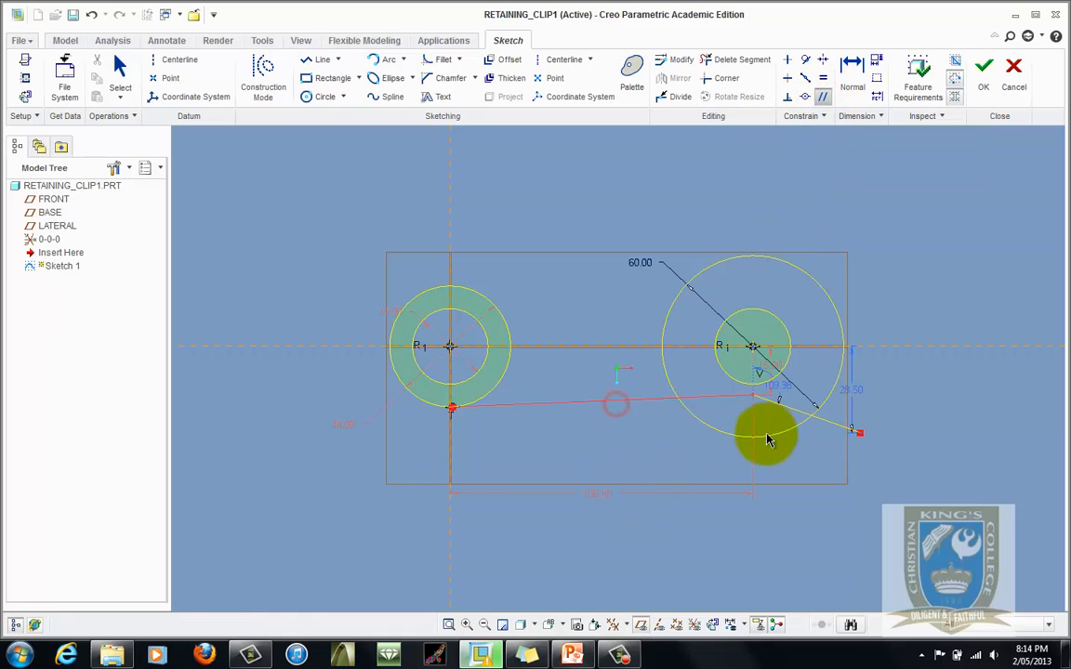
pyautogui.click(795, 415)
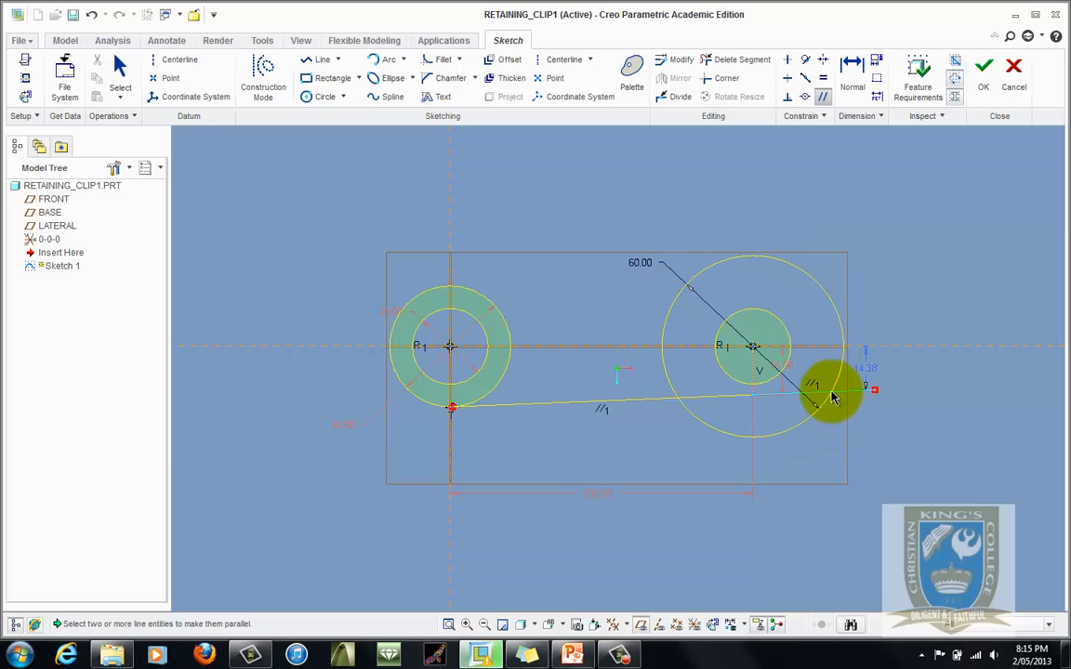
# - Switch to PowerPoint to review the retaining clip drawing, then return to the sketch
pyautogui.click(577, 655)
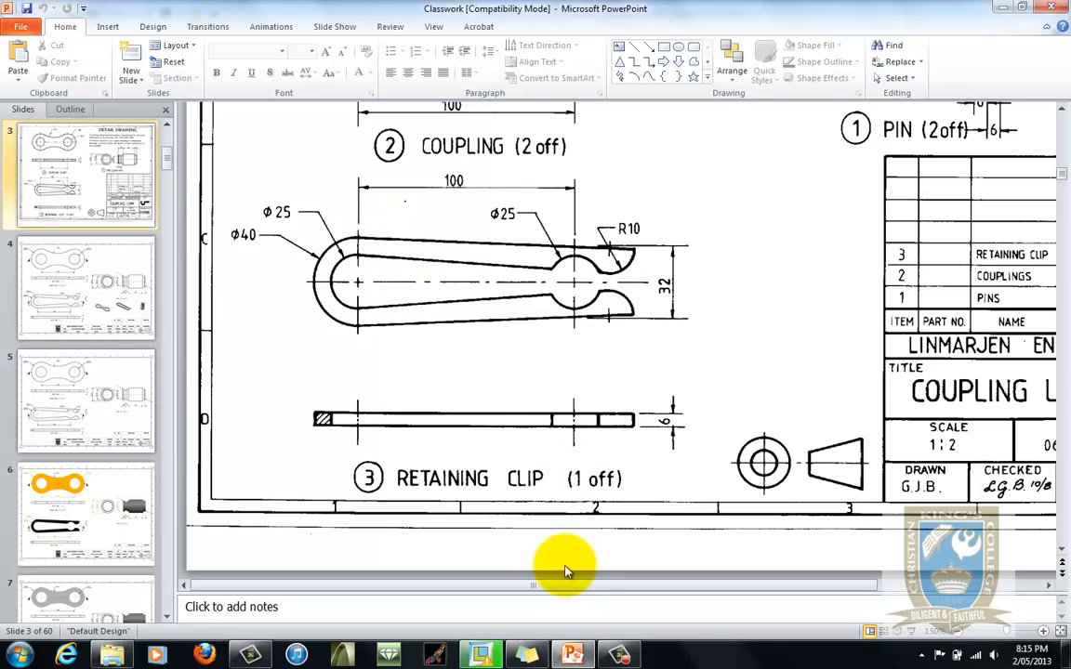
pyautogui.click(478, 656)
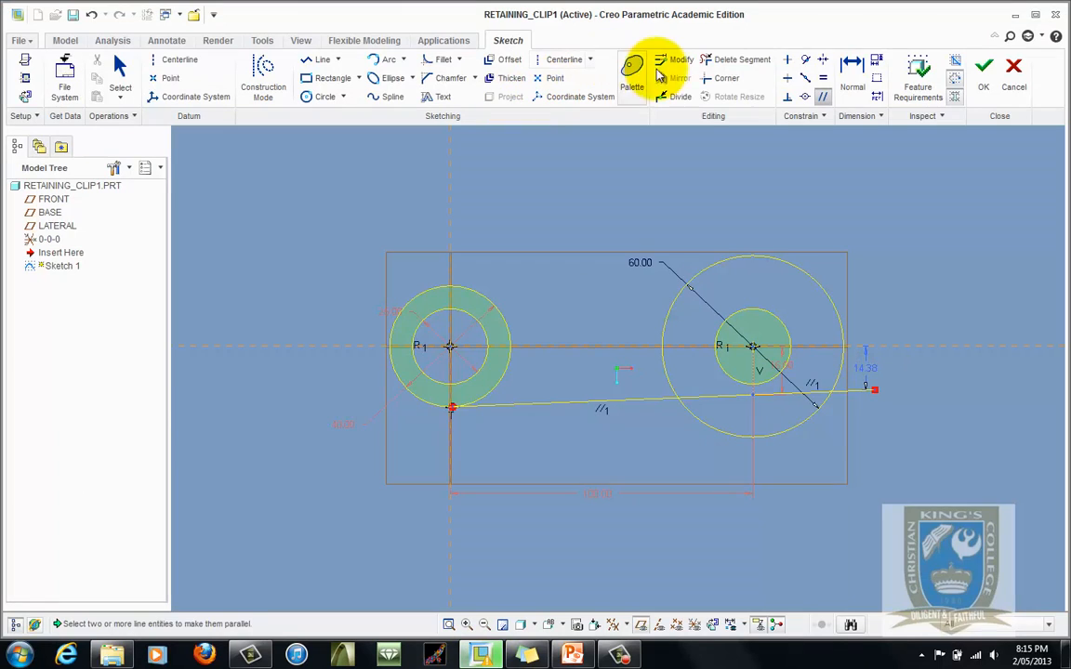
# - Draw a circle centred where the long line meets the 60 mm circle and set its diameter to 20 mm
pyautogui.click(725, 59)
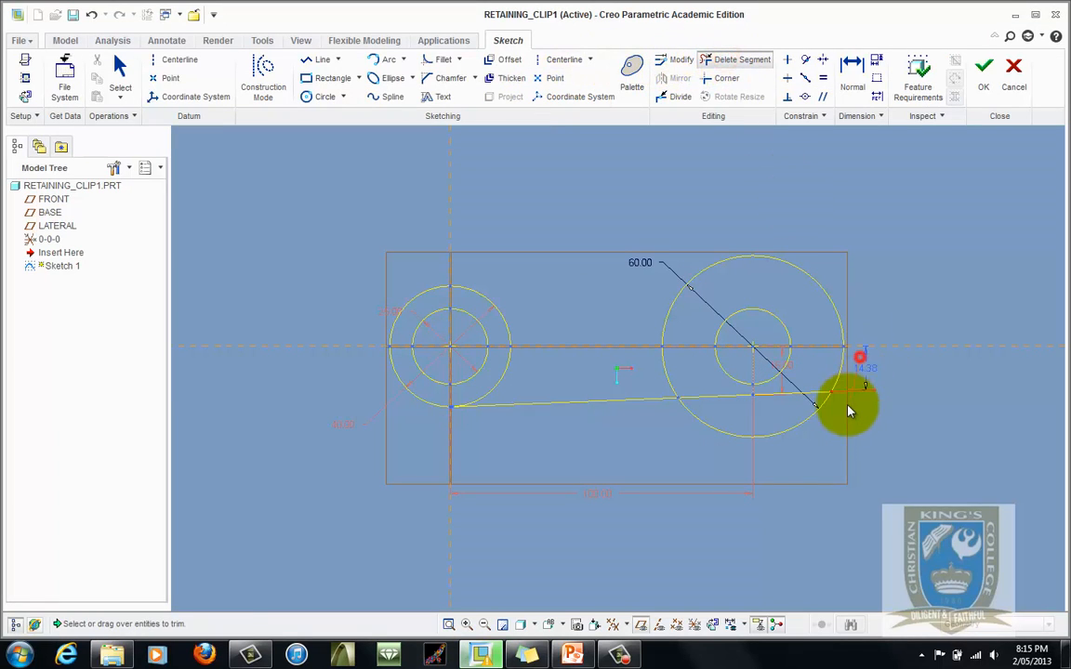
pyautogui.scroll(-4, 846, 417)
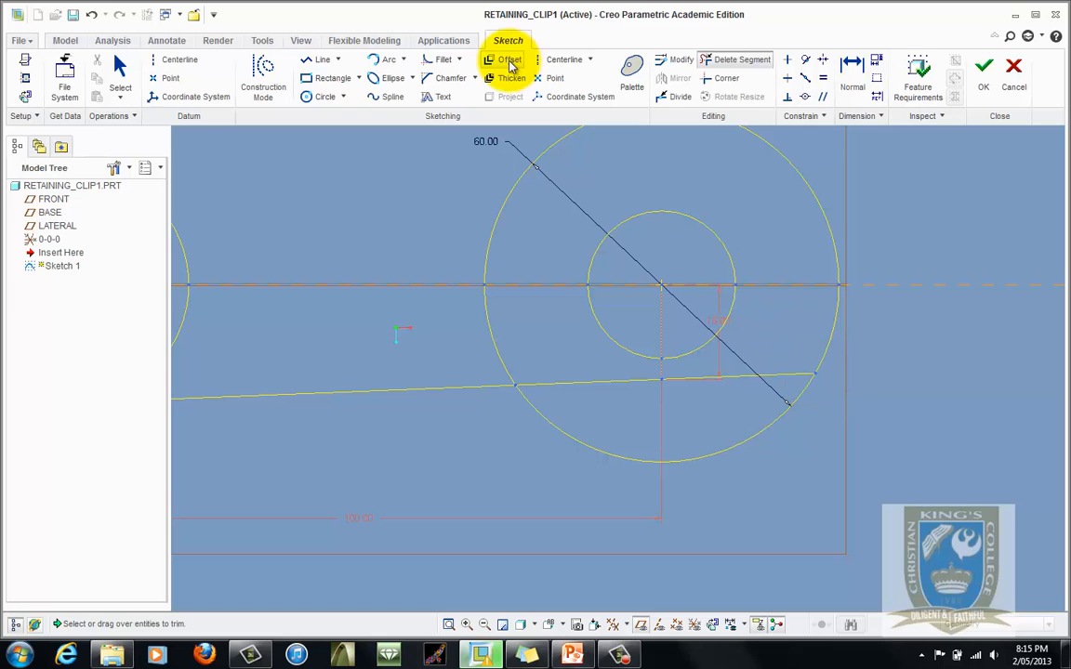
pyautogui.click(323, 96)
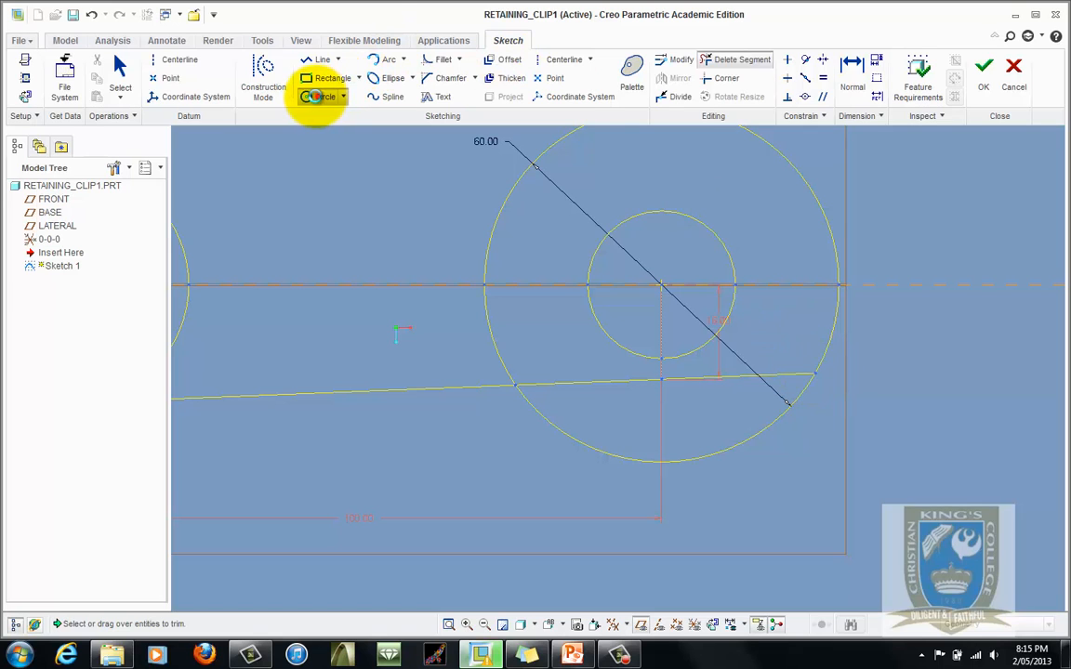
pyautogui.click(815, 373)
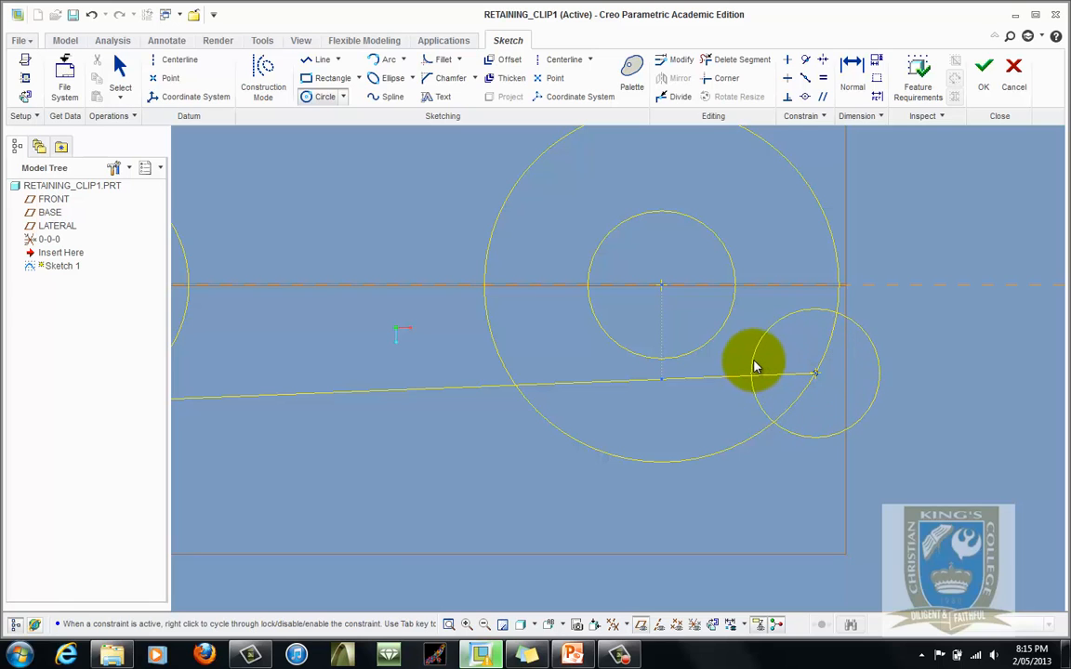
pyautogui.click(756, 356)
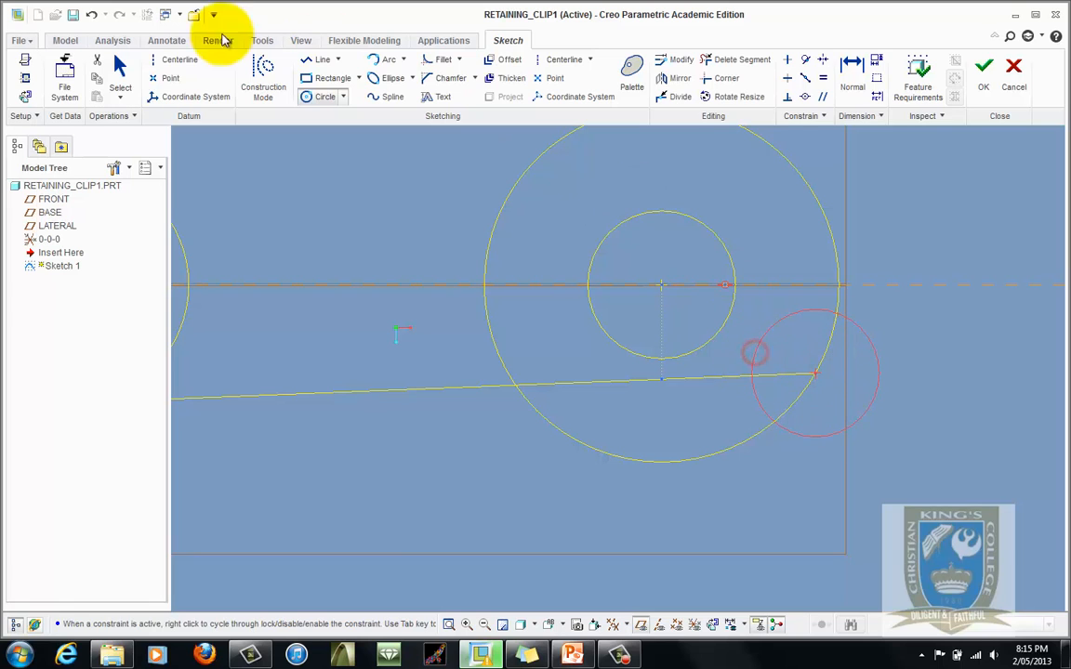
pyautogui.click(118, 66)
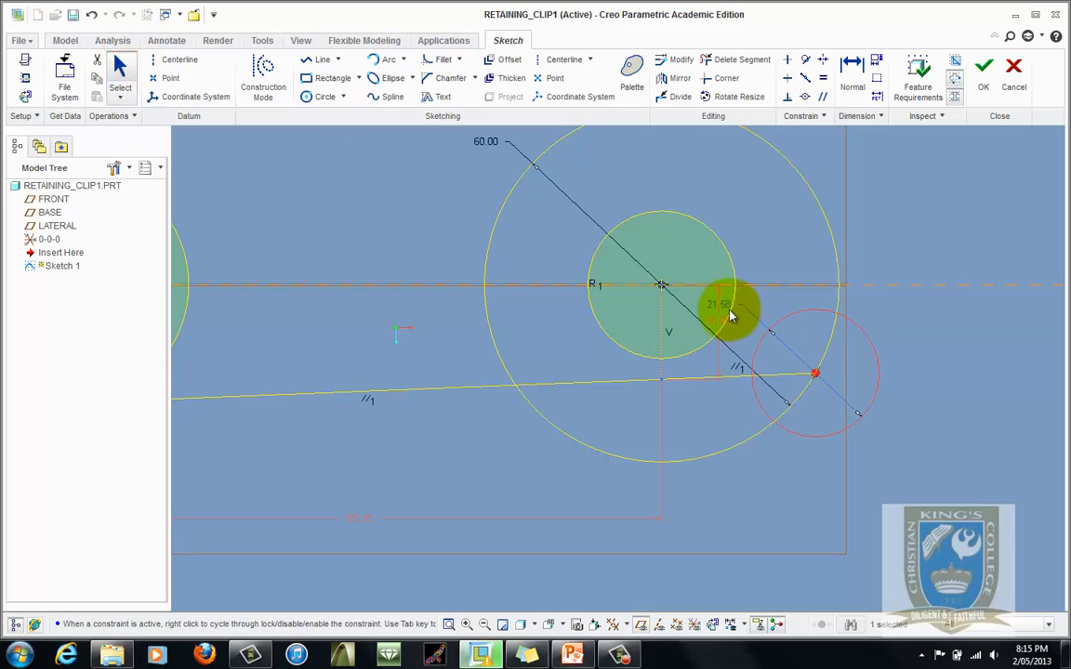
pyautogui.moveTo(724, 307); pyautogui.dragTo(939, 321)
pyautogui.doubleClick(939, 321)
pyautogui.write('2')
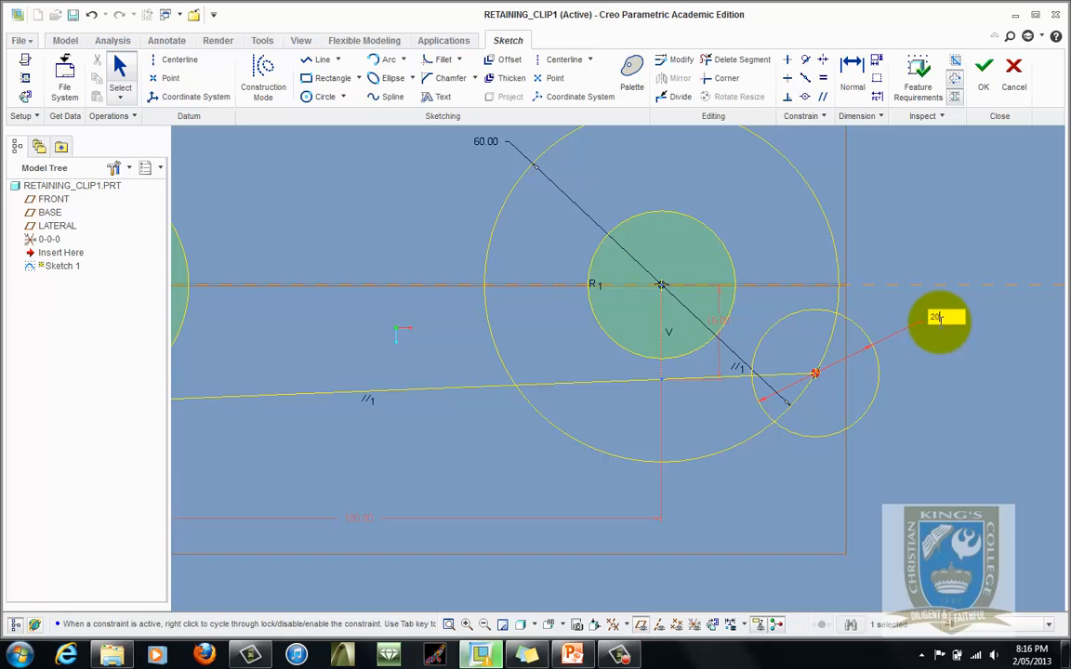
pyautogui.write('0')
pyautogui.press('Return')
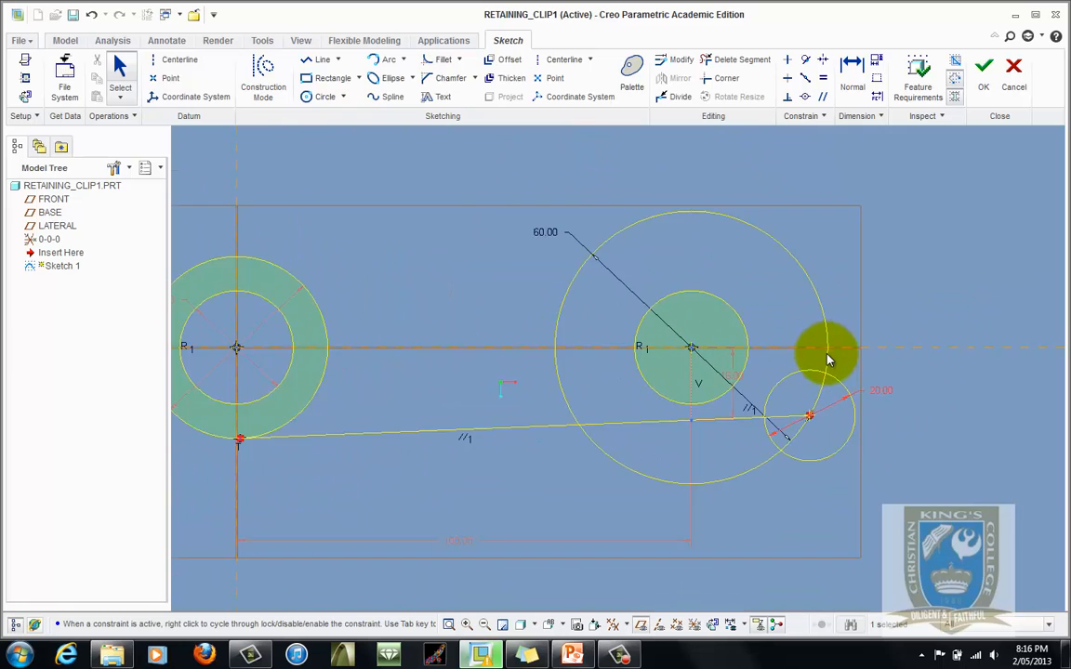
# - Convert the 20 mm circle into construction geometry
pyautogui.scroll(2, 828, 361)
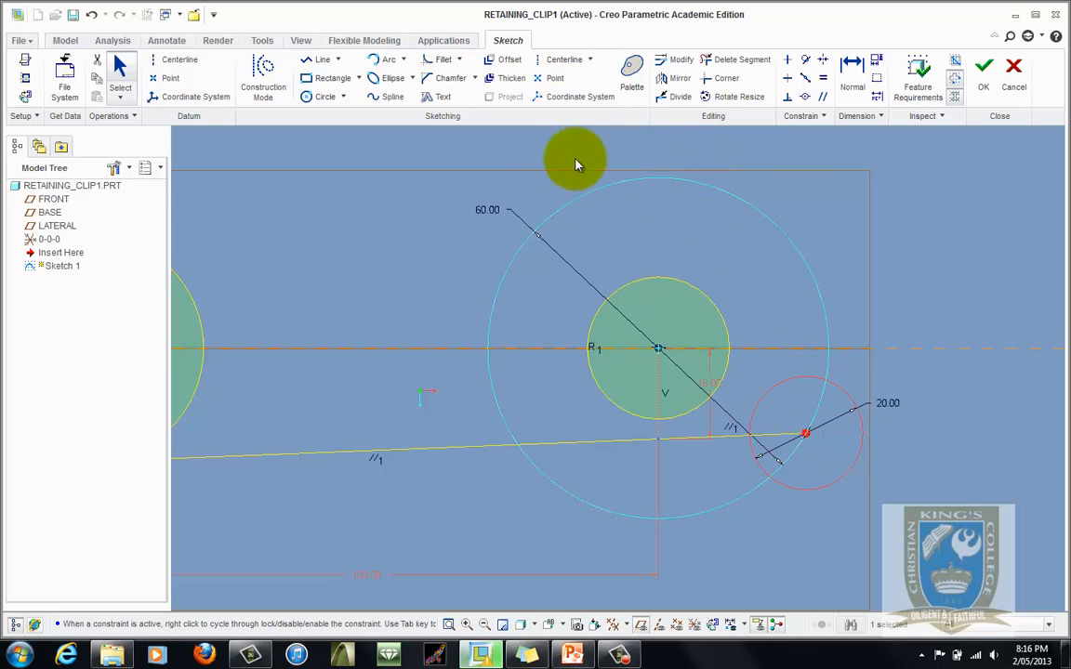
pyautogui.click(805, 389)
pyautogui.rightClick(791, 372)
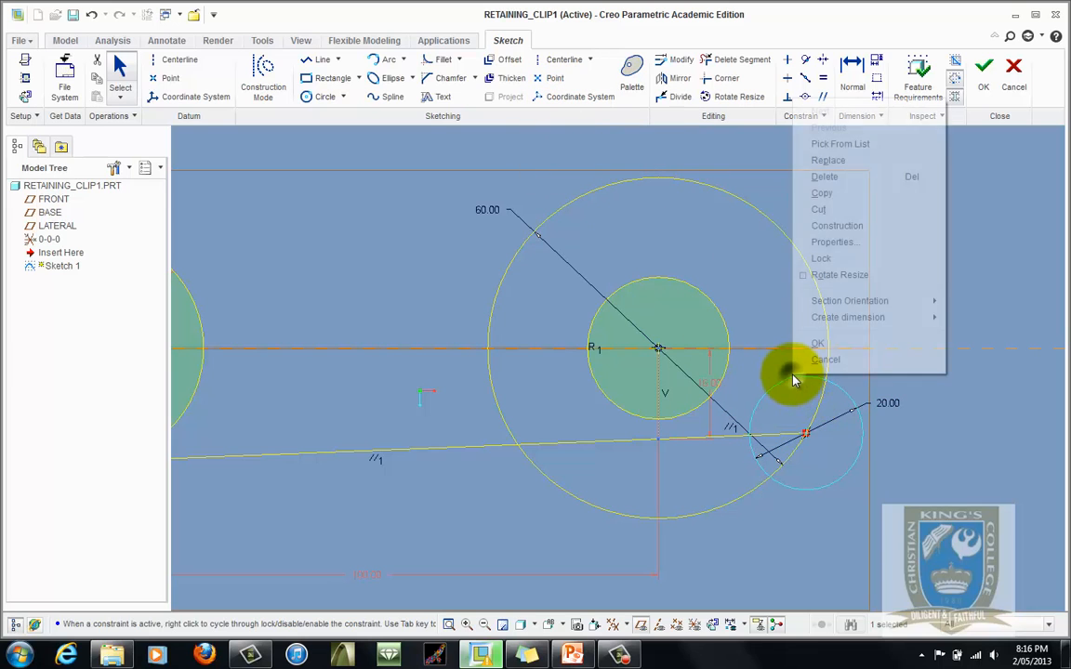
pyautogui.click(836, 226)
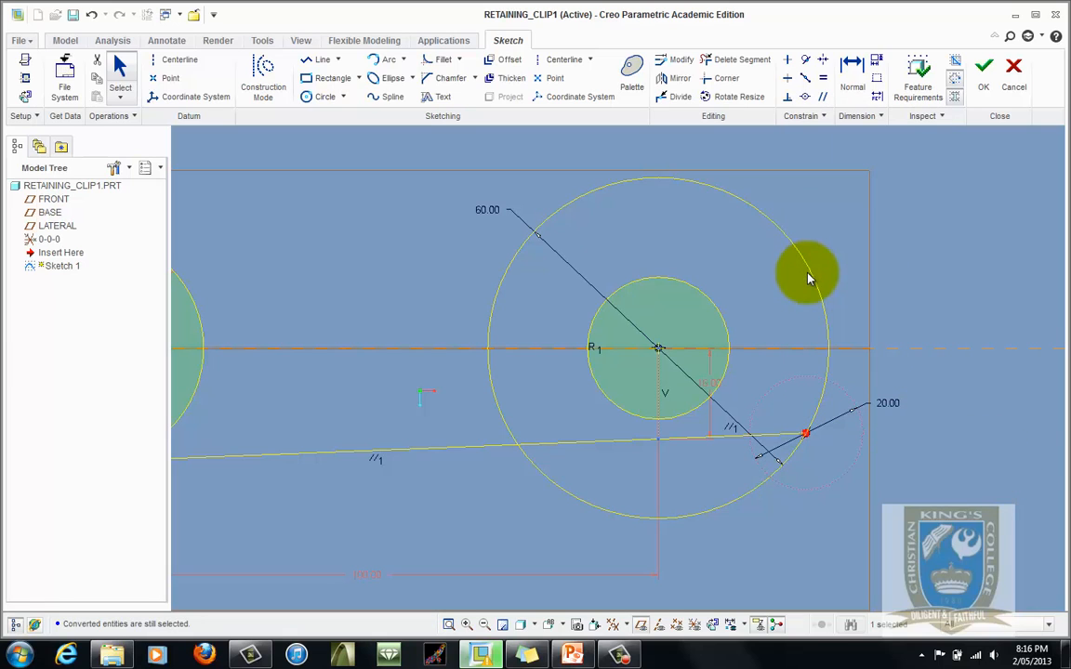
# - Reset the large right circle's diameter to 60 mm after it was dragged slightly larger
pyautogui.moveTo(812, 269); pyautogui.dragTo(810, 272)
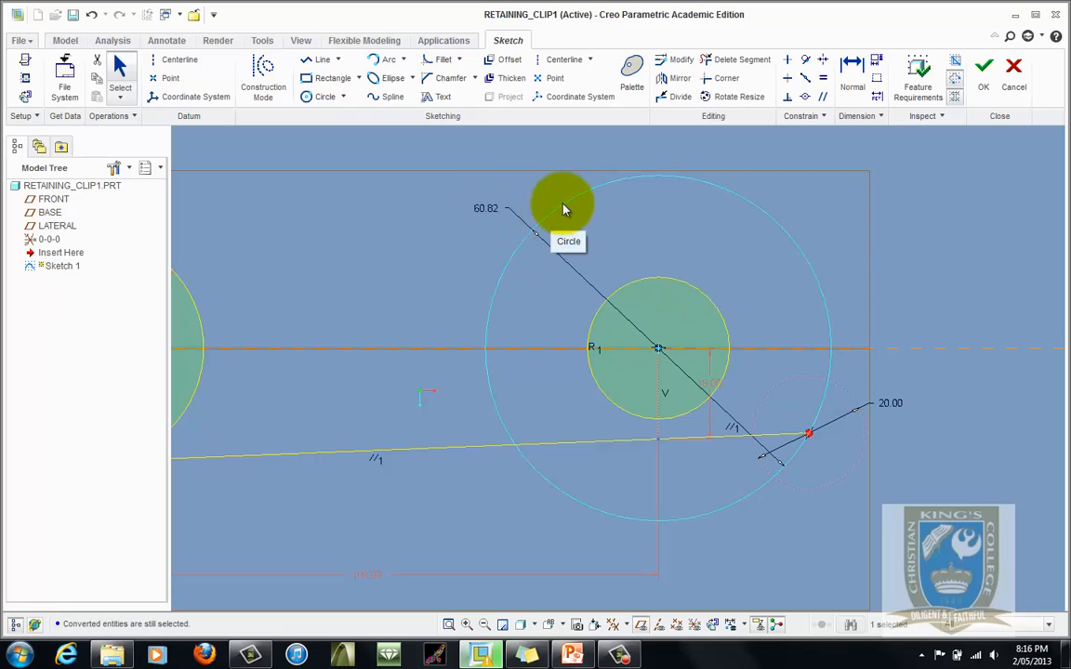
pyautogui.doubleClick(491, 210)
pyautogui.write('6')
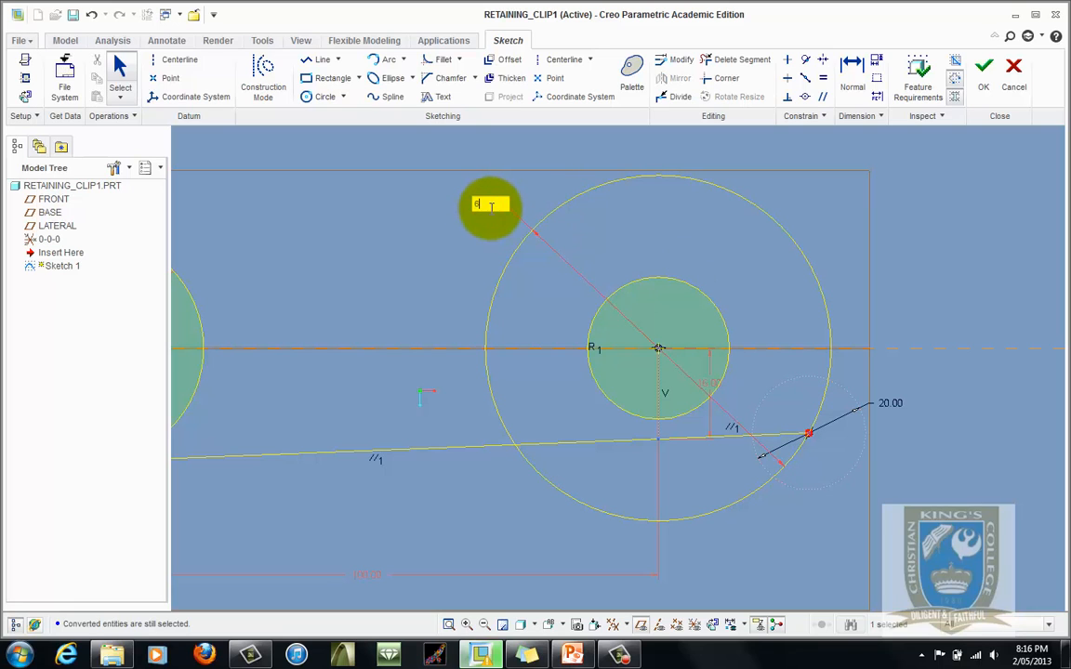
pyautogui.write('0')
pyautogui.press('Return')
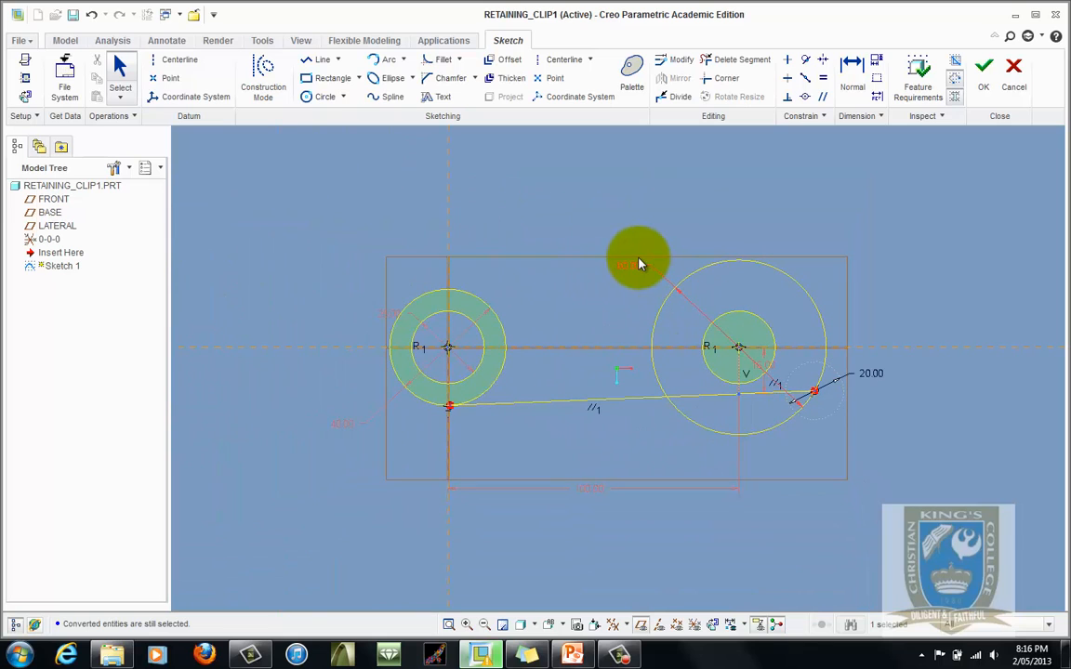
# - Lock the 60 mm circle's diameter and convert that circle into construction geometry
pyautogui.scroll(3, 621, 276)
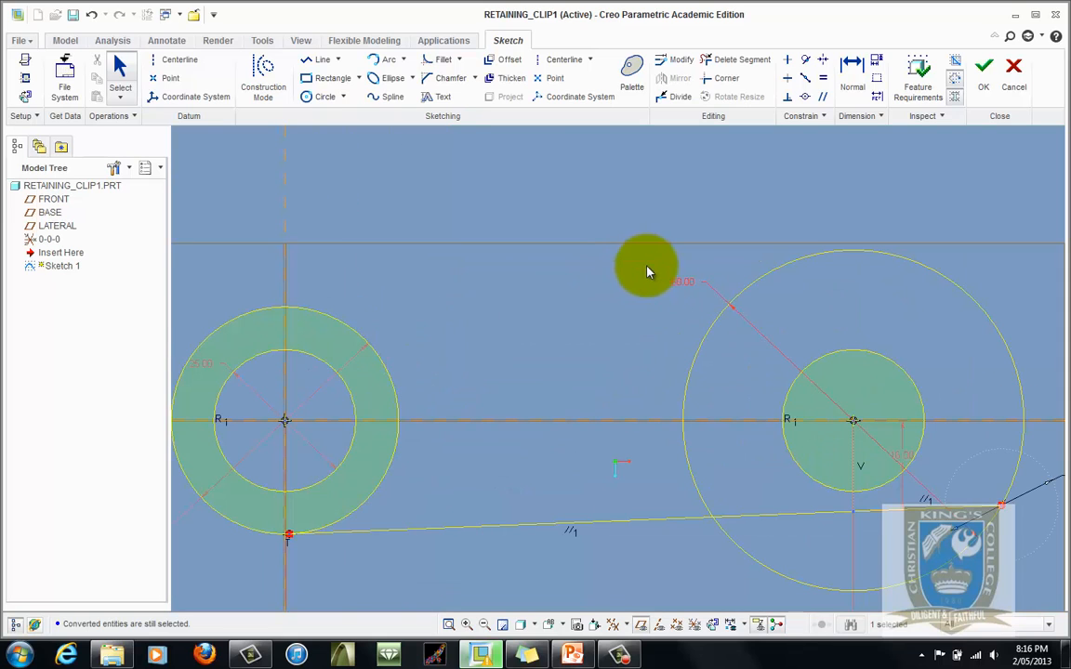
pyautogui.rightClick(684, 286)
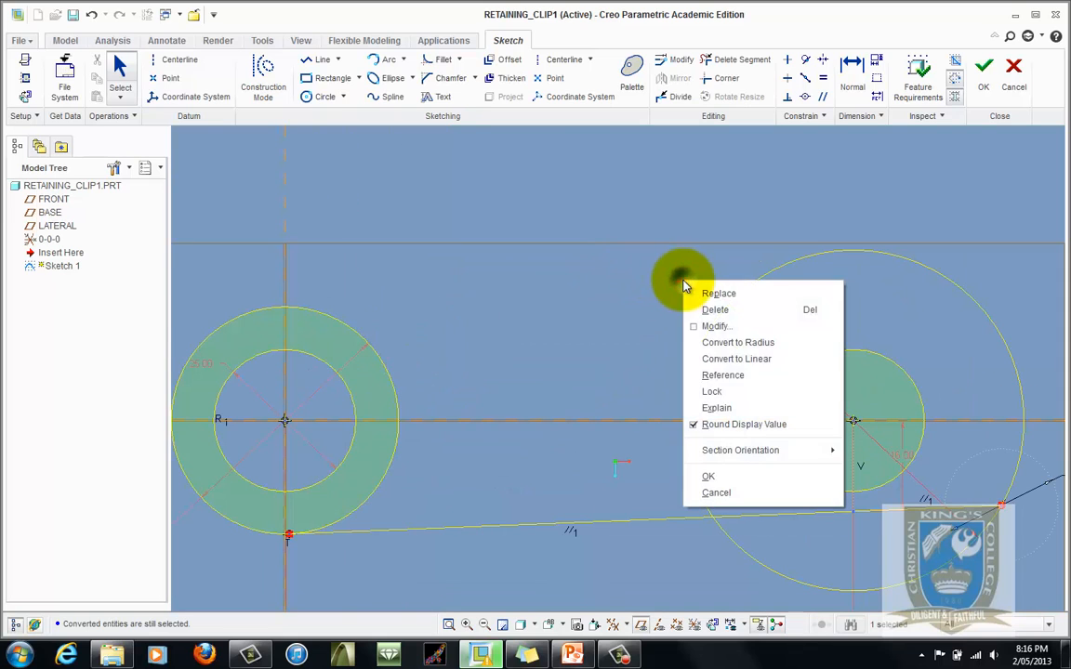
pyautogui.click(711, 391)
pyautogui.scroll(-3, 506, 300)
pyautogui.scroll(4, 695, 375)
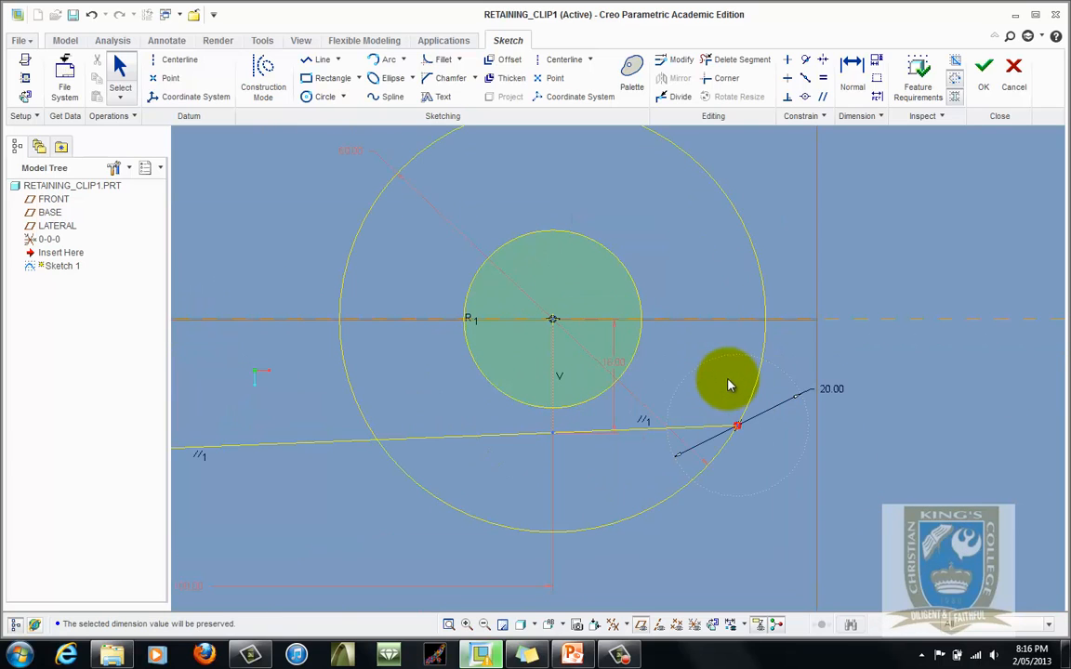
pyautogui.click(769, 335)
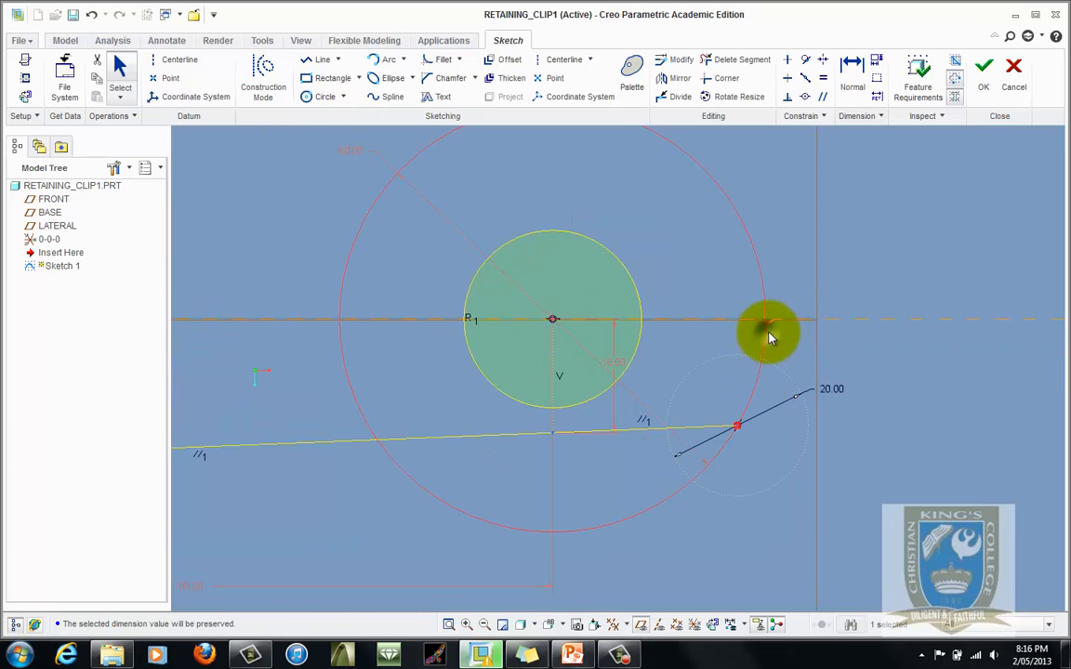
pyautogui.rightClick(769, 336)
pyautogui.click(747, 457)
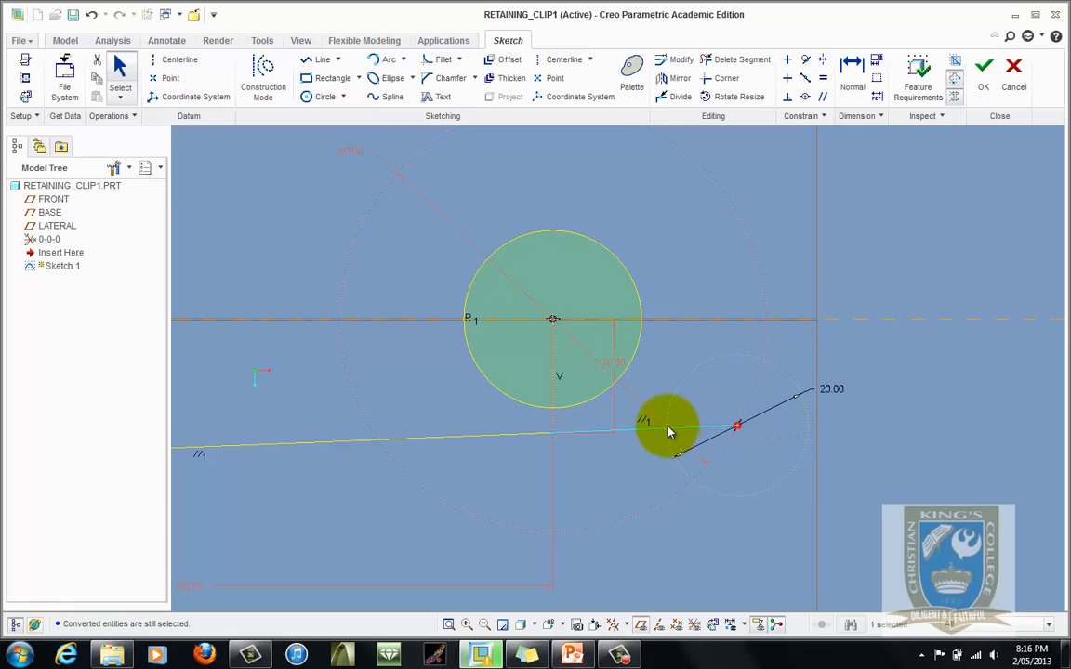
# - Draw a circle centred on the long line, passing through its right end and equal in size to the 20 mm circle
pyautogui.click(314, 98)
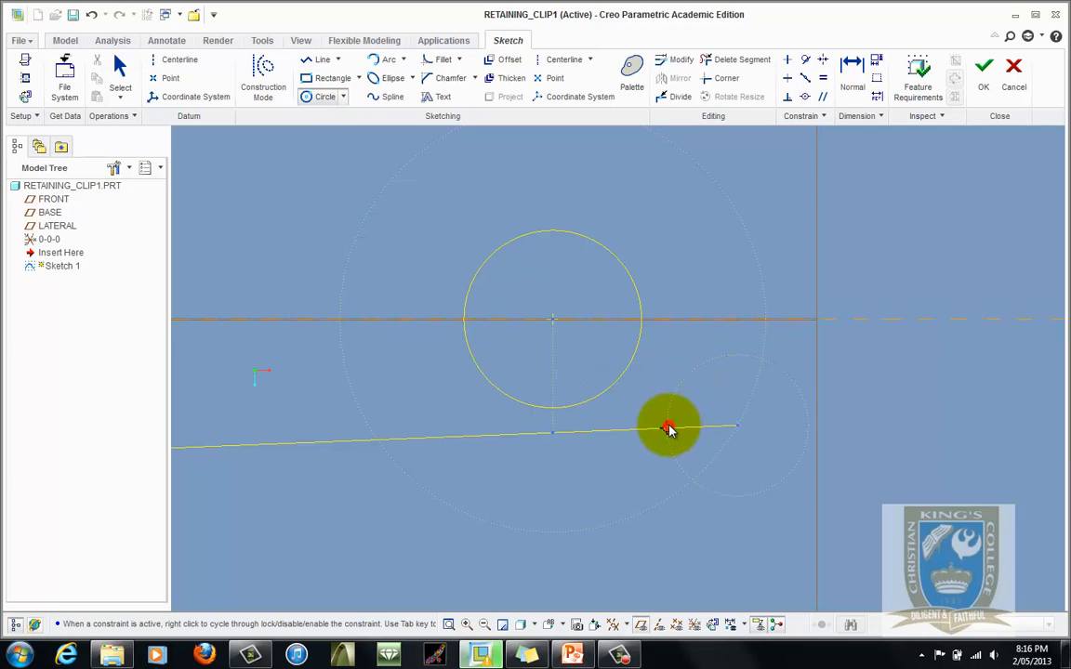
pyautogui.moveTo(668, 429); pyautogui.dragTo(739, 434)
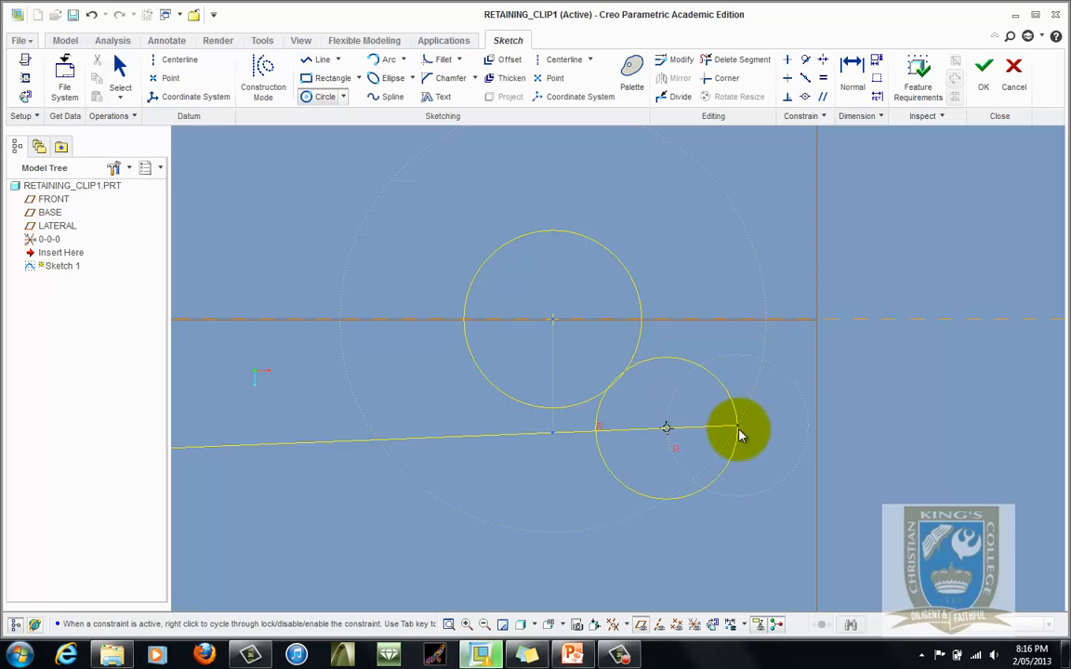
pyautogui.middleClick(740, 432)
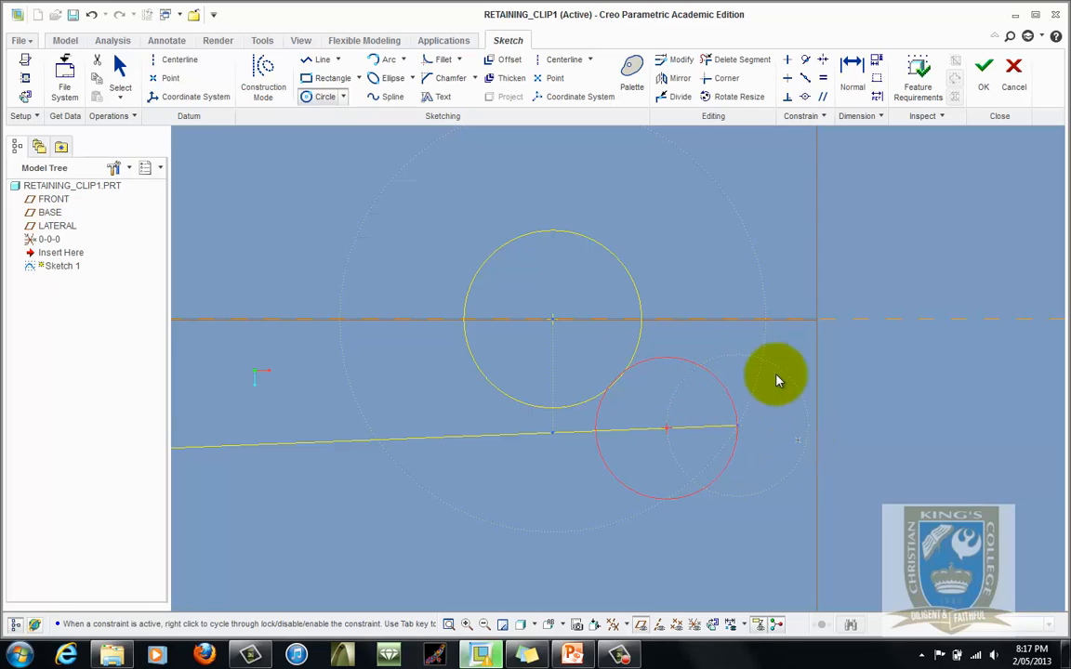
# - Trim away the lower portion of the new circle below the long line with Delete Segment
pyautogui.click(732, 59)
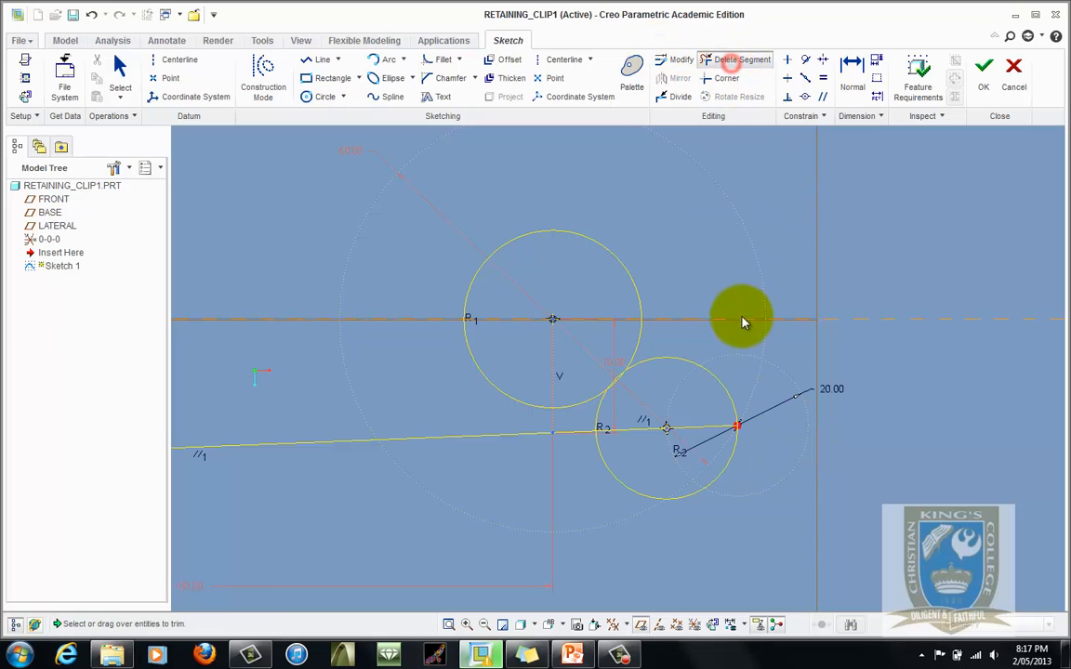
pyautogui.moveTo(773, 463); pyautogui.dragTo(602, 463)
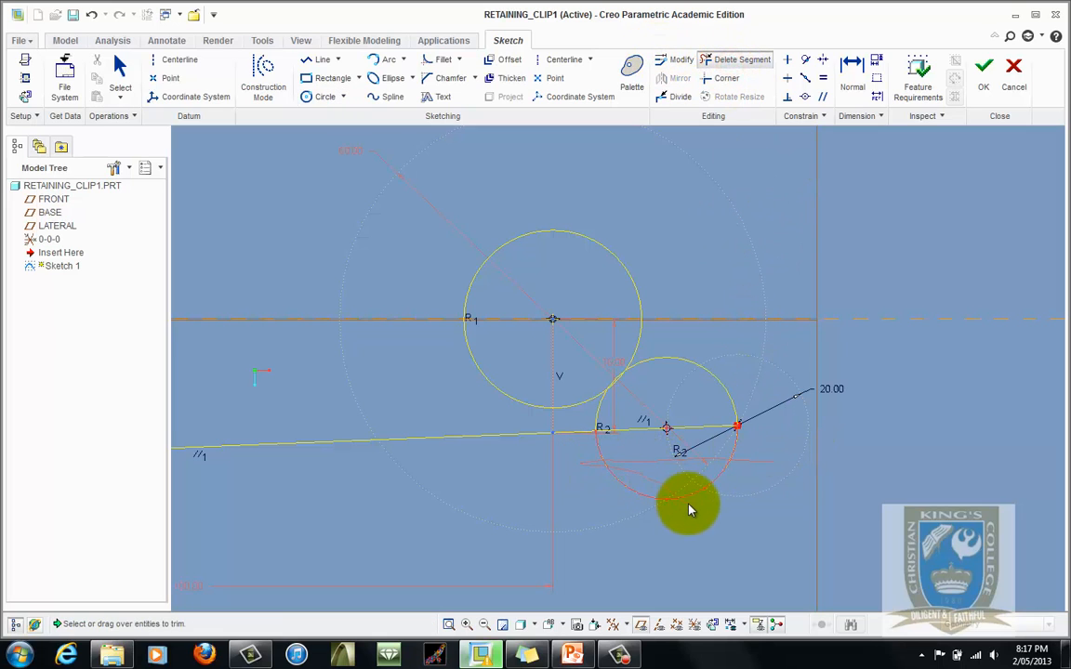
pyautogui.moveTo(690, 509); pyautogui.dragTo(690, 509)
pyautogui.scroll(-3, 743, 479)
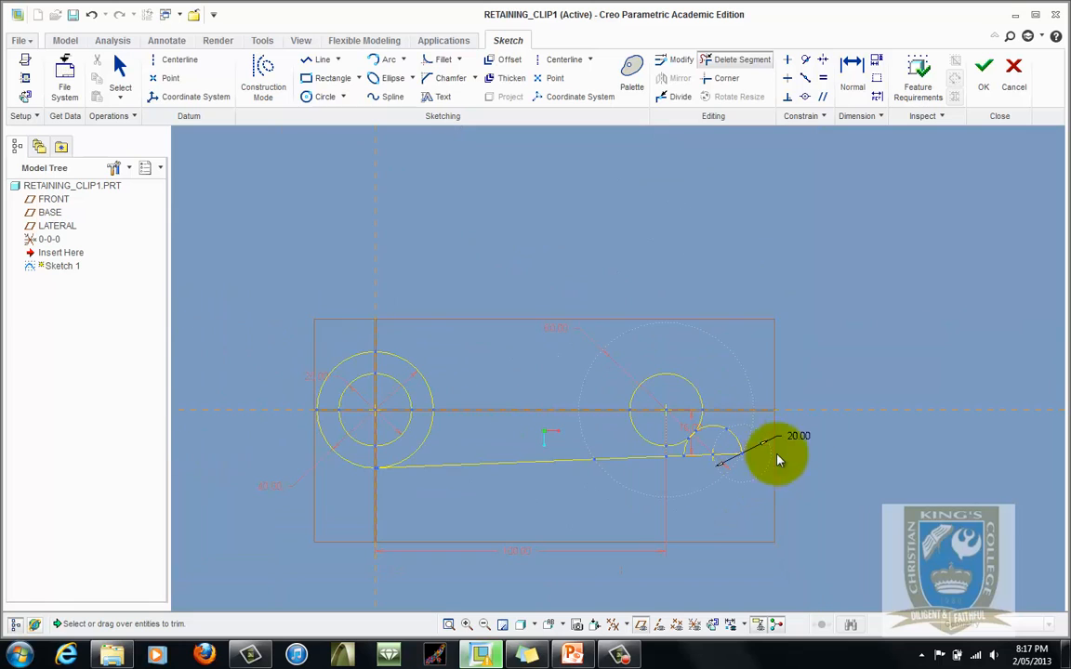
# - Switch to PowerPoint to review the retaining clip drawing
pyautogui.click(572, 653)
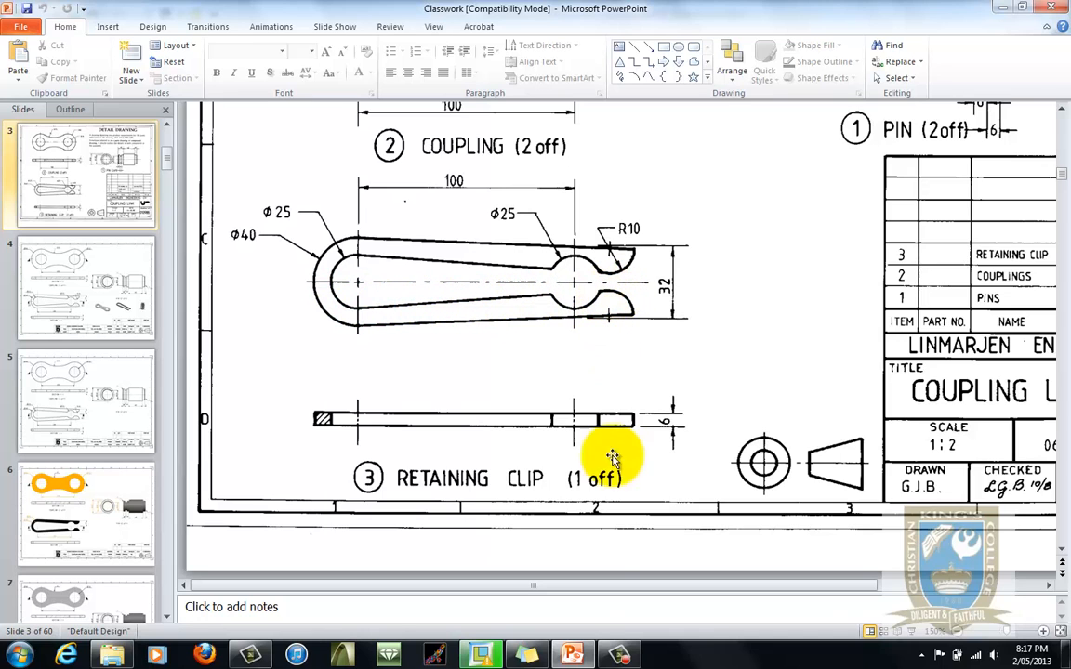
# - Return to Creo and draw a second line from below the left circles across to near the small right-hand arc
pyautogui.click(479, 655)
pyautogui.scroll(3, 693, 426)
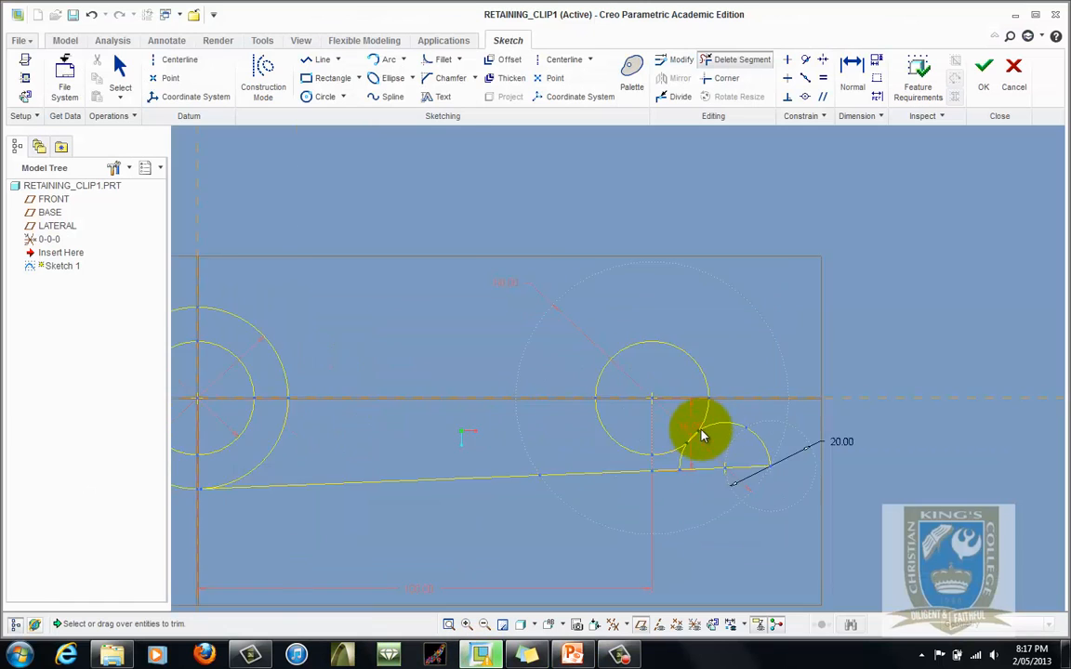
pyautogui.scroll(-3, 761, 377)
pyautogui.scroll(4, 696, 433)
pyautogui.scroll(-2, 713, 424)
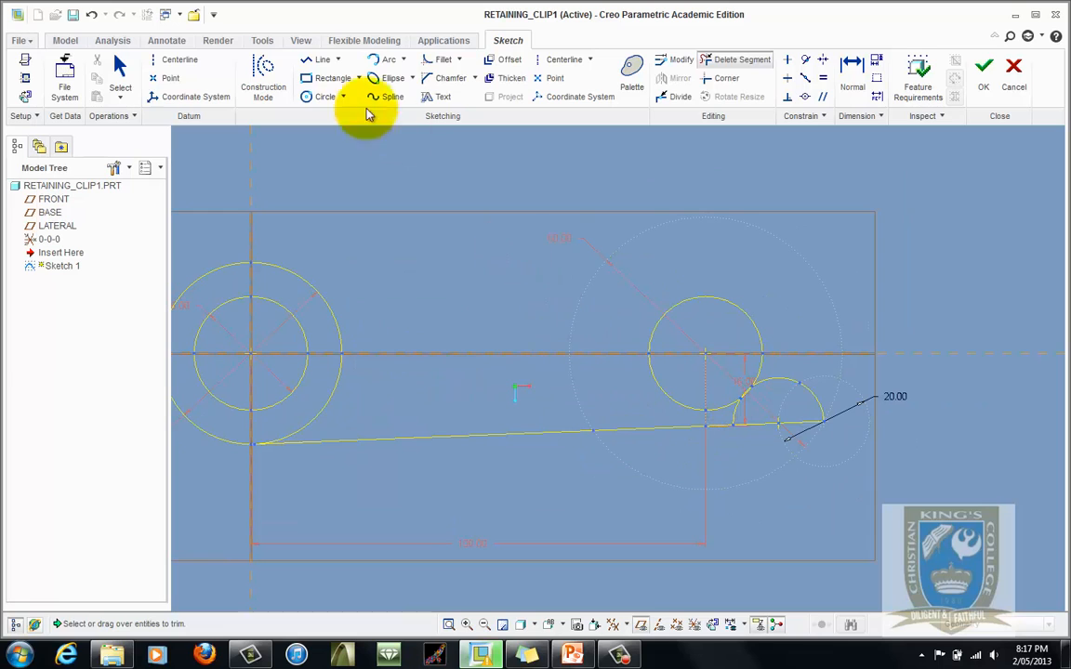
pyautogui.click(319, 62)
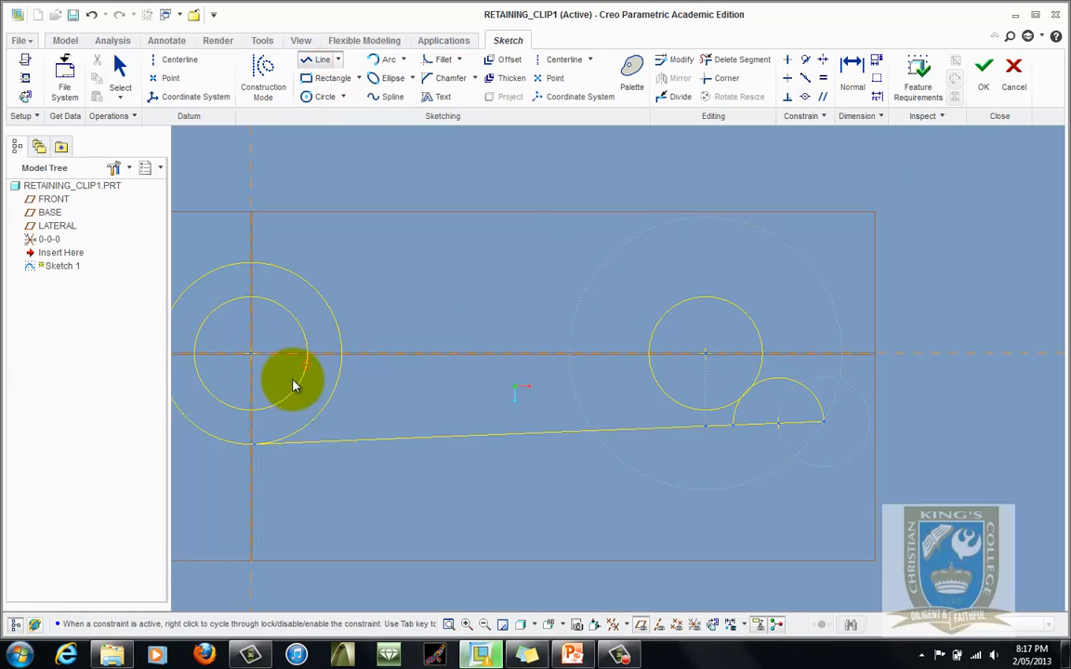
pyautogui.click(227, 418)
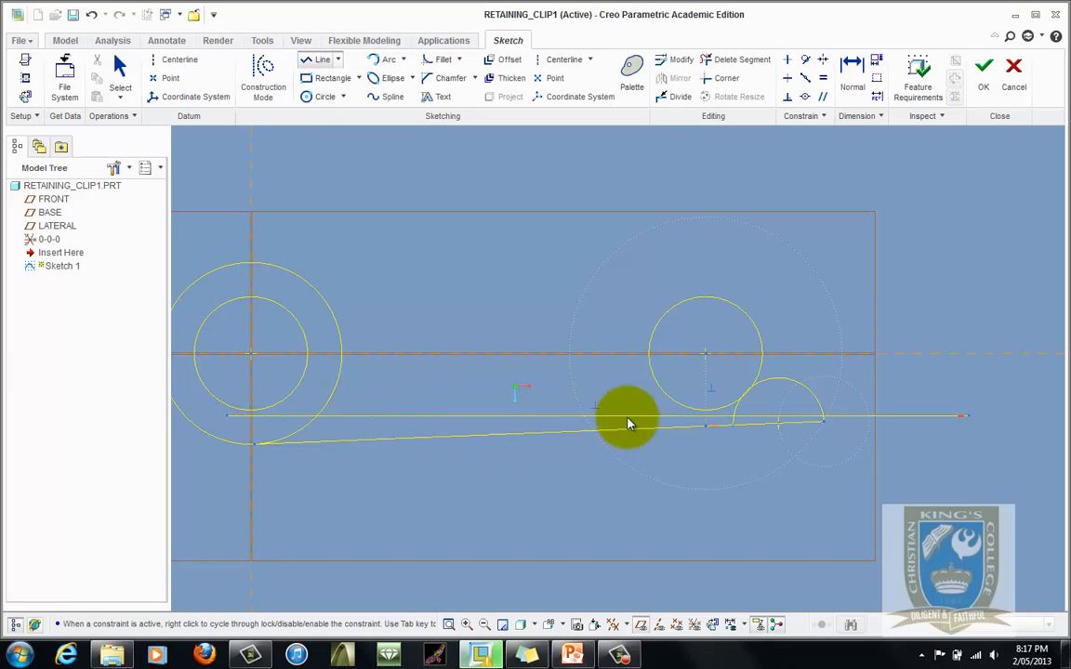
pyautogui.click(789, 369)
pyautogui.middleClick(826, 380)
pyautogui.middleClick(834, 309)
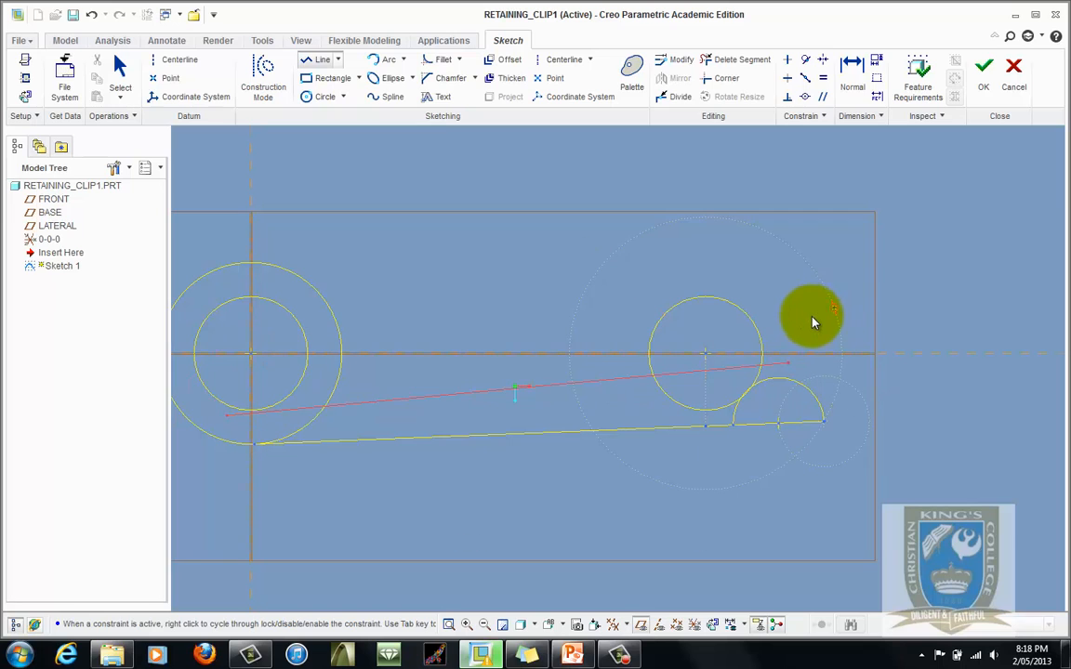
# - Make the new line tangent to the small right-hand arc and to the smaller left circle
pyautogui.click(806, 62)
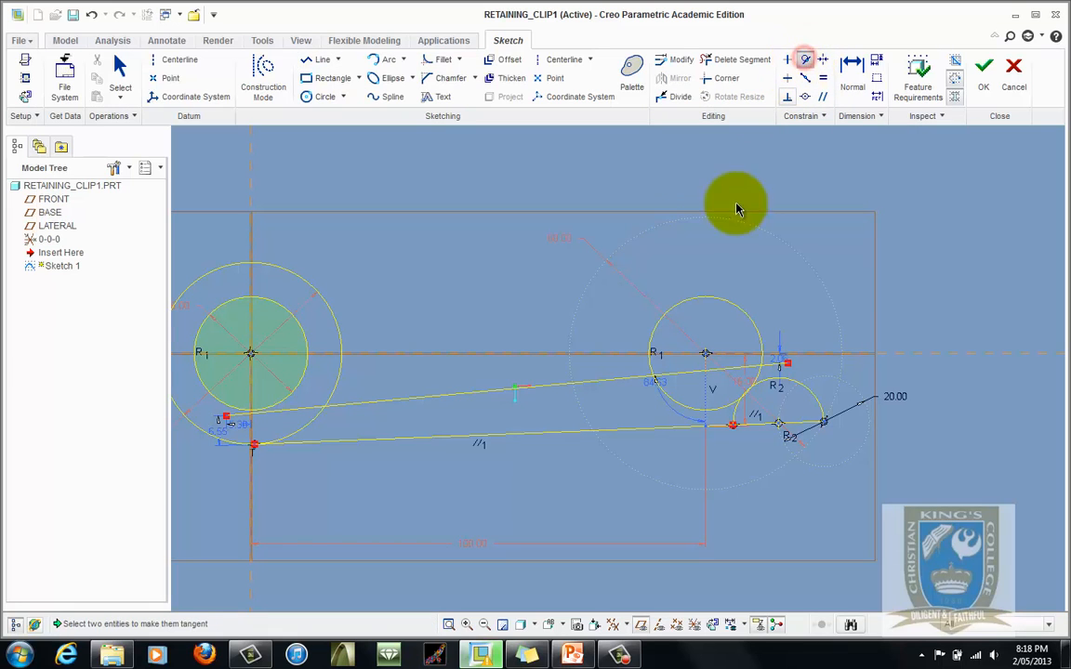
pyautogui.click(769, 367)
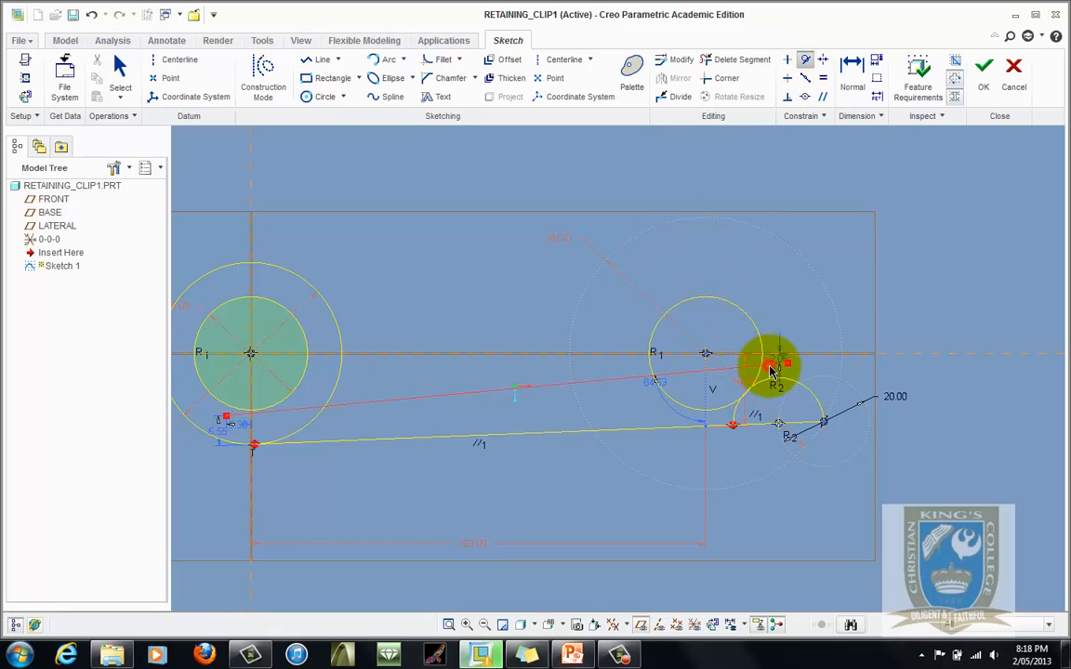
pyautogui.click(775, 381)
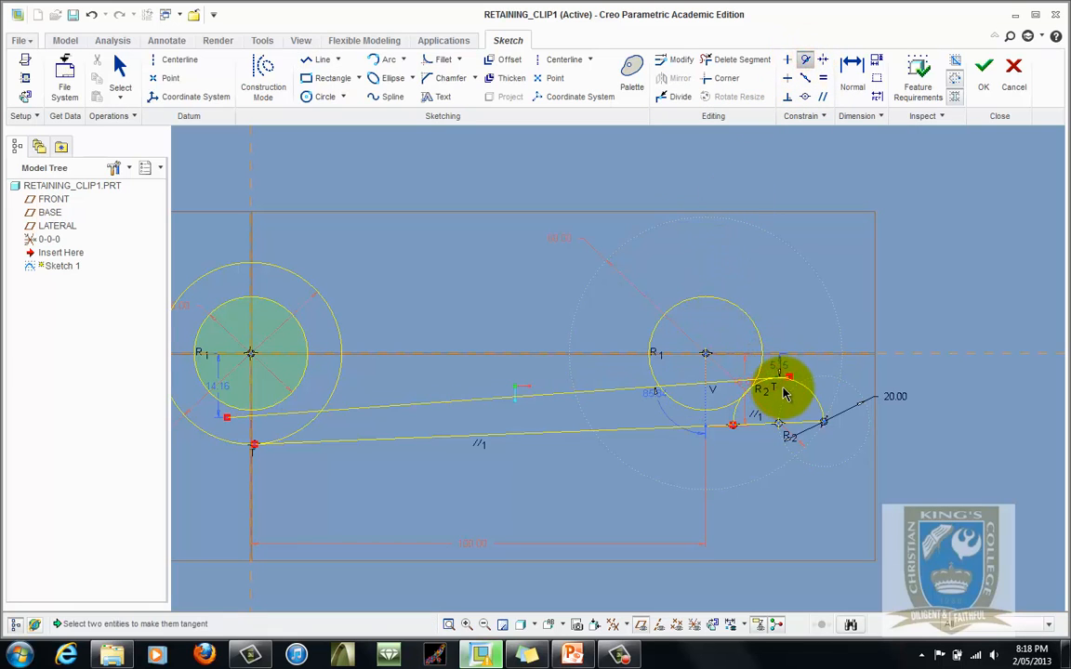
pyautogui.click(266, 420)
pyautogui.click(263, 417)
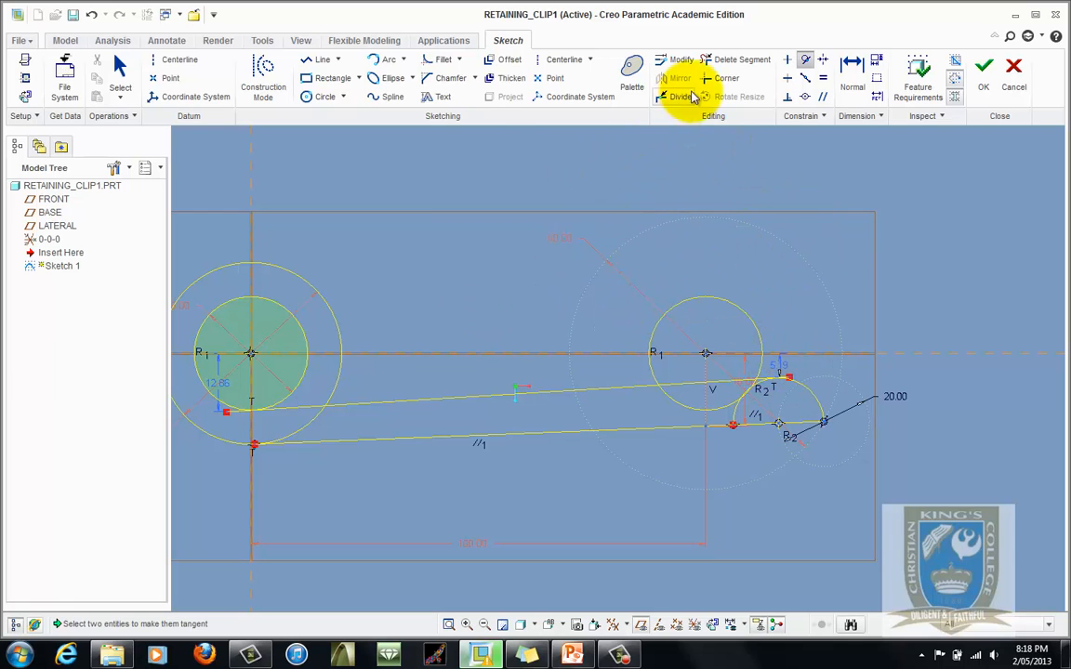
# - Trim the overhanging line ends and the excess segments around the left circles with Delete Segment
pyautogui.click(728, 61)
pyautogui.scroll(-2, 435, 399)
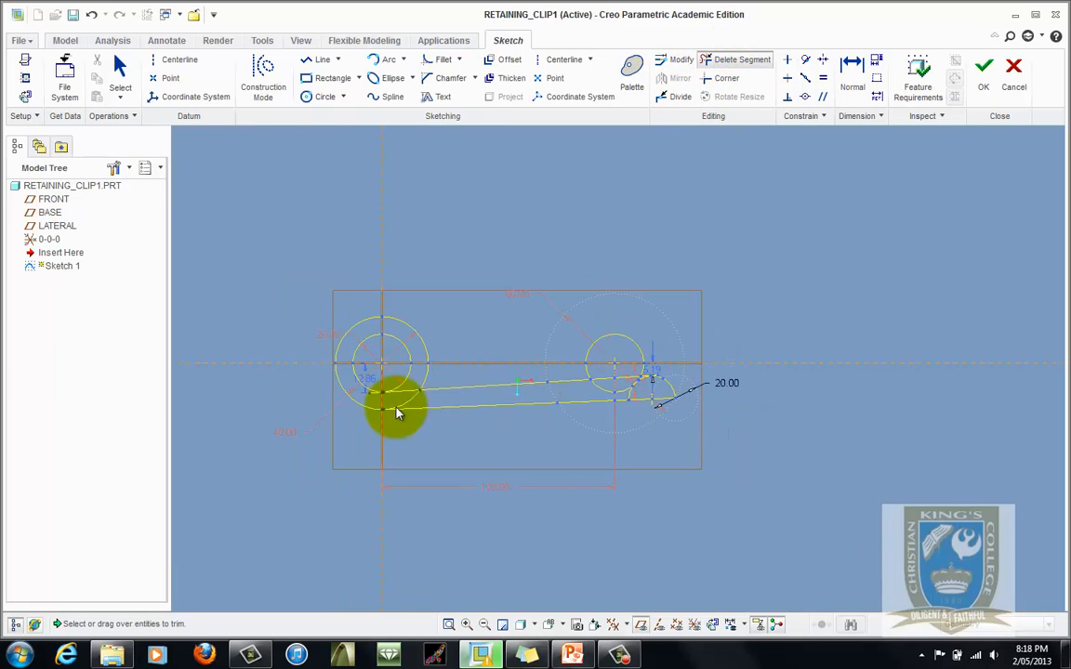
pyautogui.scroll(2, 394, 411)
pyautogui.scroll(5, 402, 376)
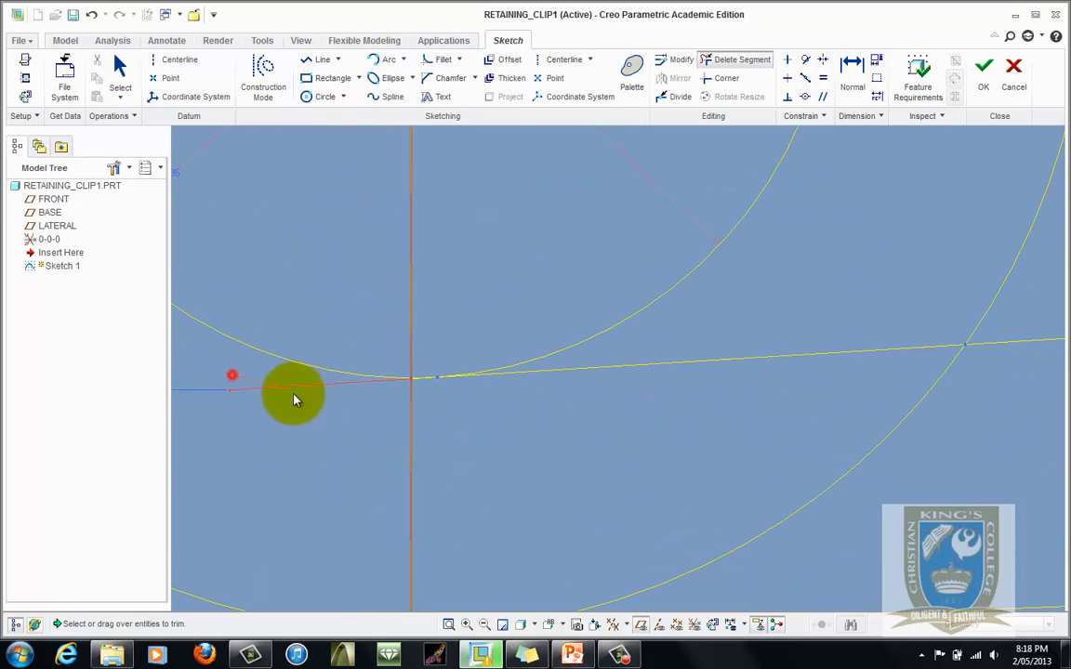
pyautogui.moveTo(294, 399); pyautogui.dragTo(402, 396)
pyautogui.scroll(4, 428, 390)
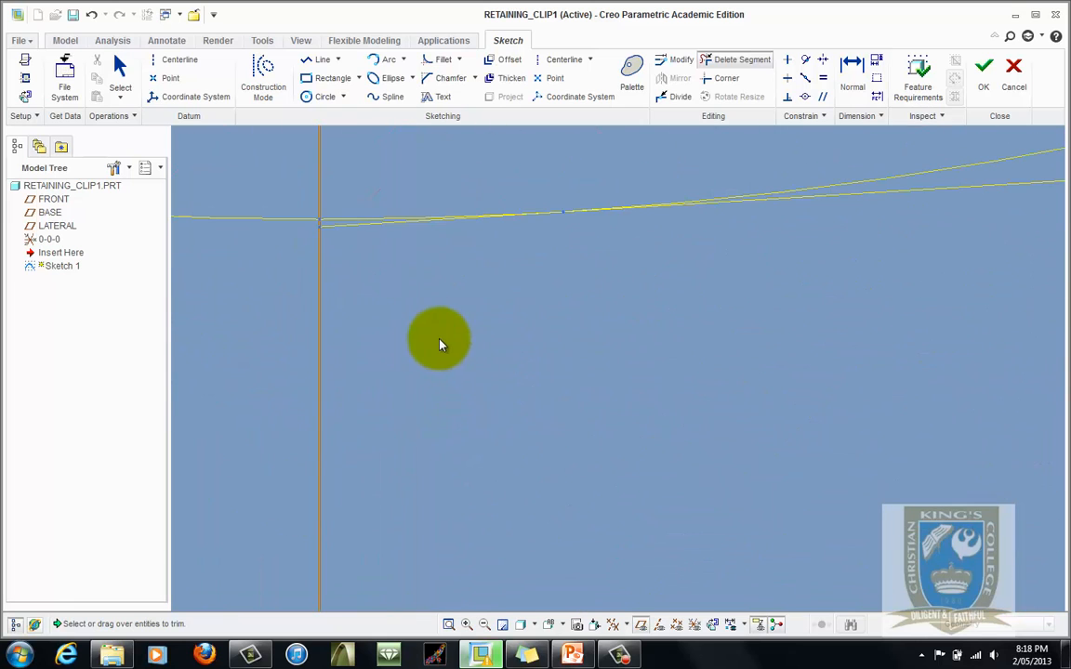
pyautogui.moveTo(316, 237); pyautogui.dragTo(325, 228)
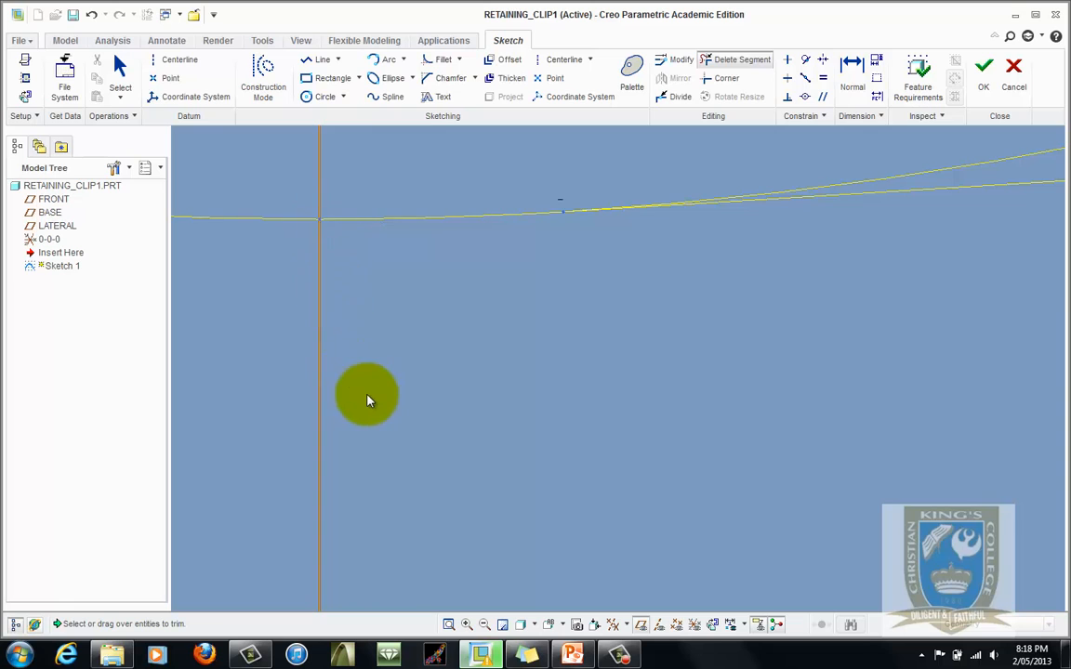
pyautogui.scroll(-3, 362, 400)
pyautogui.scroll(-3, 358, 432)
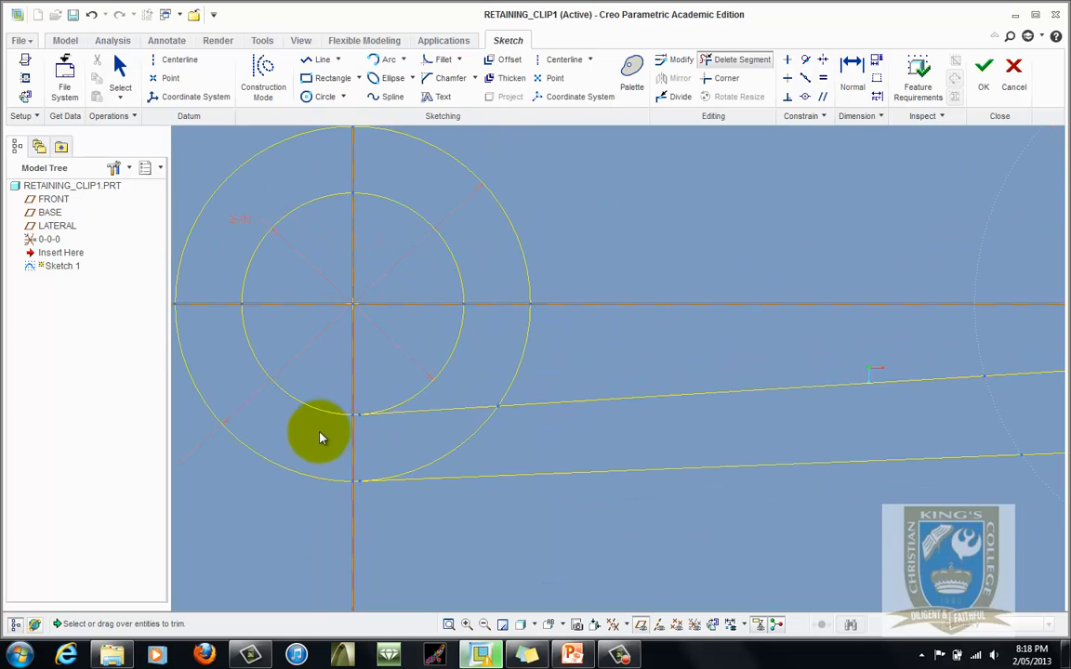
pyautogui.scroll(-2, 318, 429)
pyautogui.moveTo(349, 384); pyautogui.dragTo(463, 384)
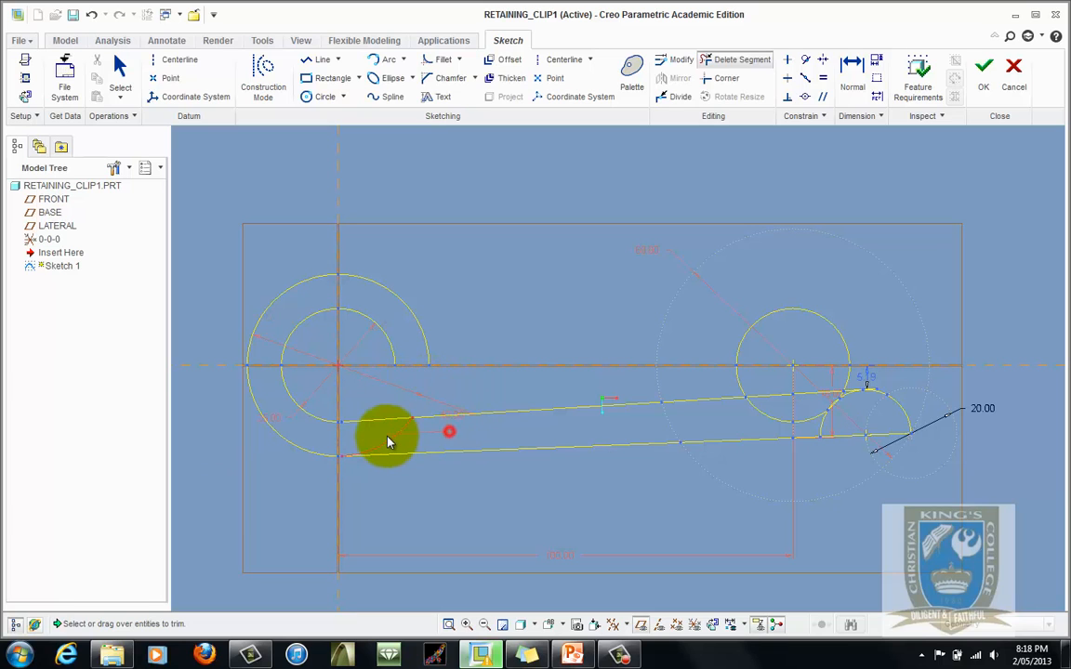
# - Trim the right-hand circle and arc segments to leave the rounded slot and hook outline
pyautogui.scroll(4, 349, 453)
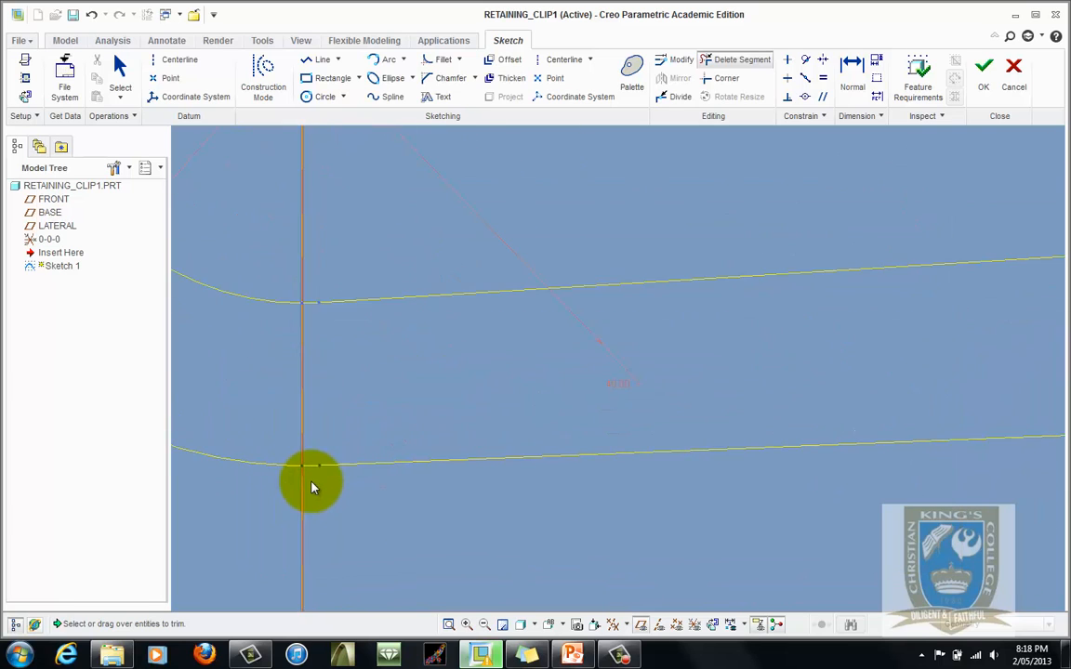
pyautogui.scroll(3, 311, 479)
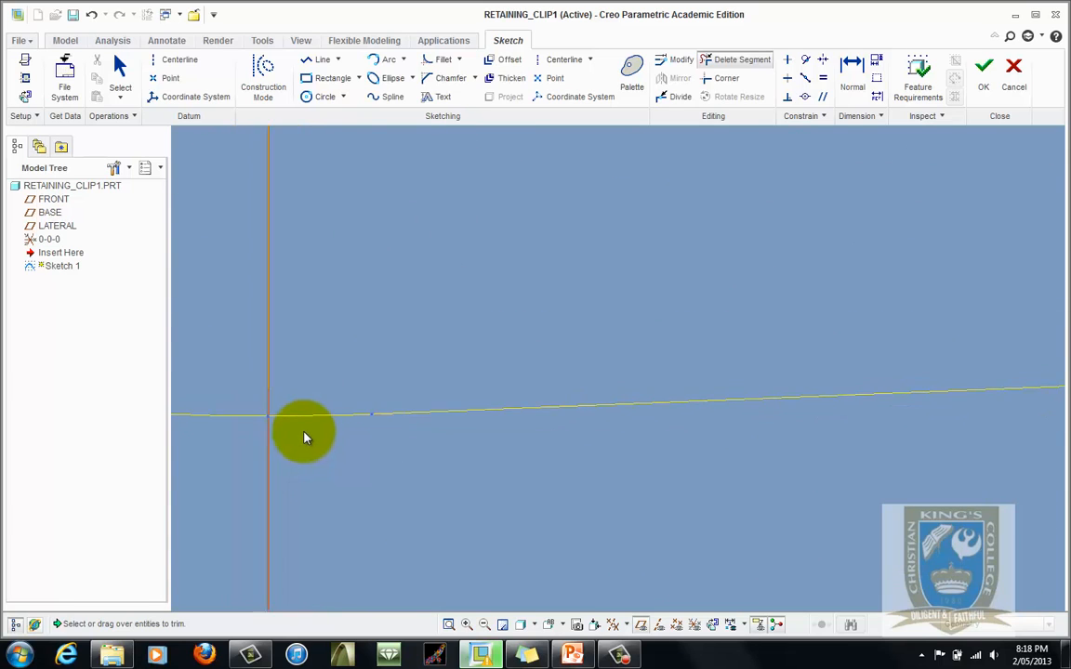
pyautogui.scroll(-6, 305, 437)
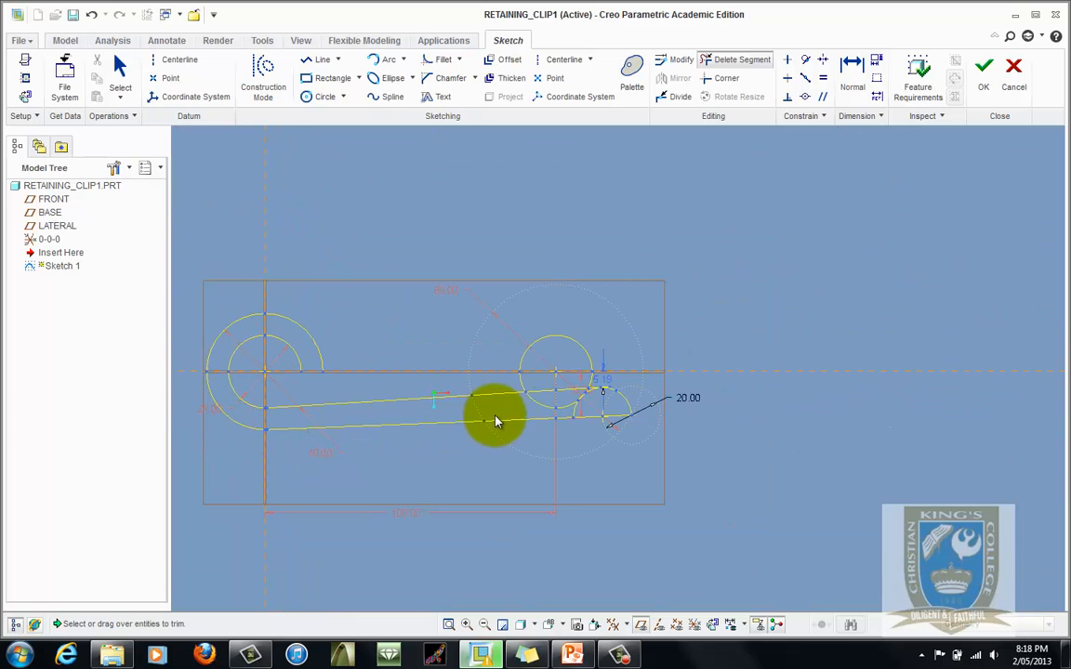
pyautogui.scroll(5, 495, 422)
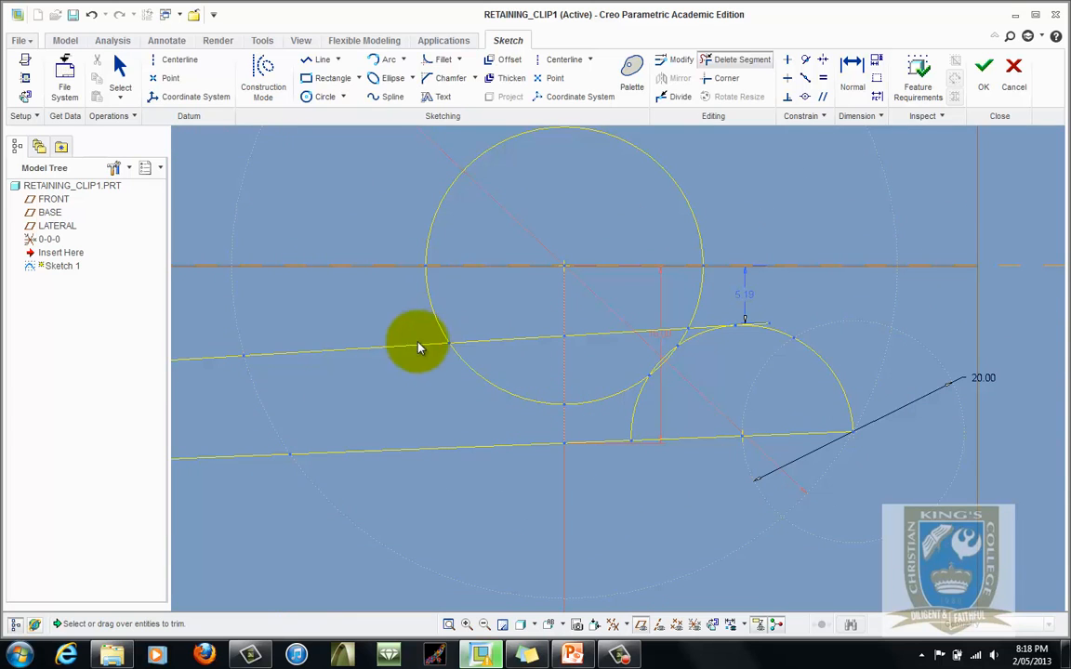
pyautogui.scroll(4, 768, 349)
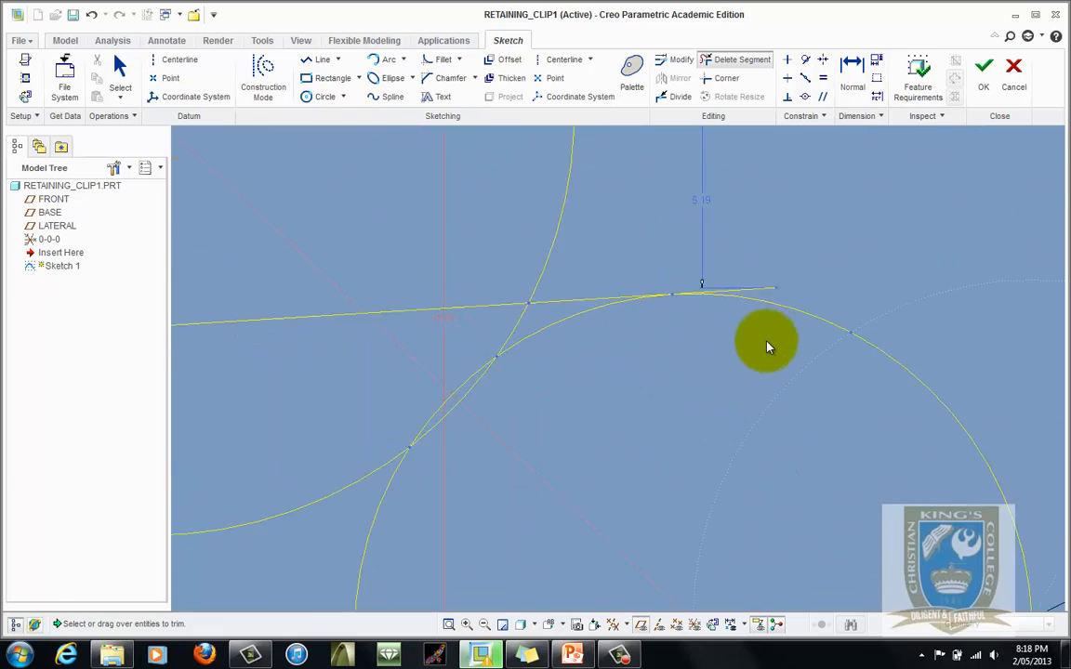
pyautogui.click(761, 281)
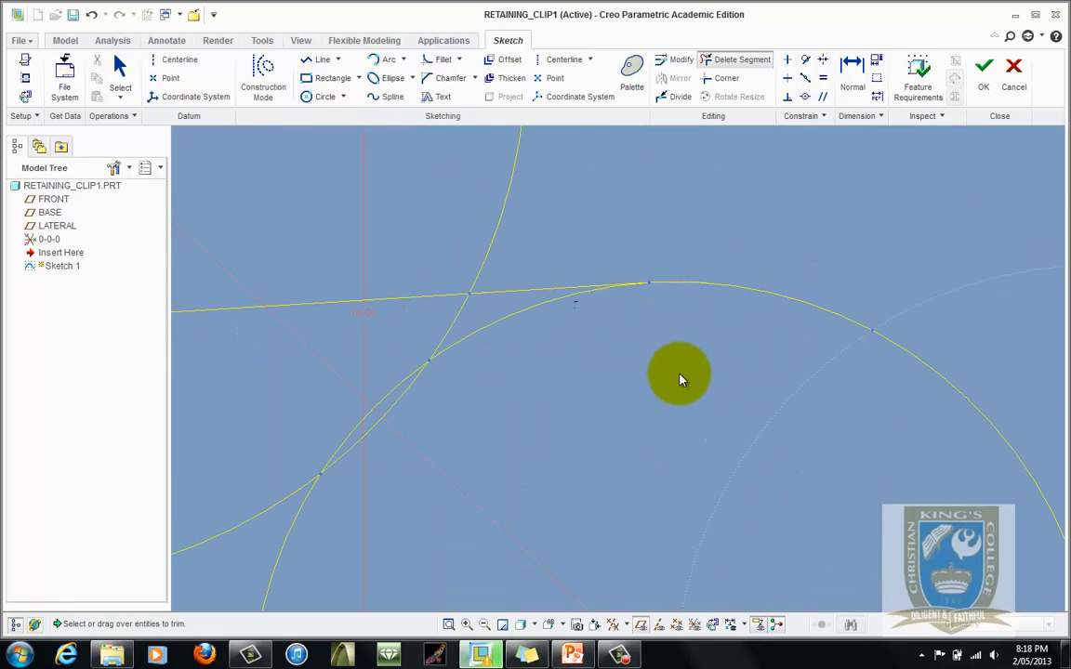
pyautogui.scroll(-3, 679, 375)
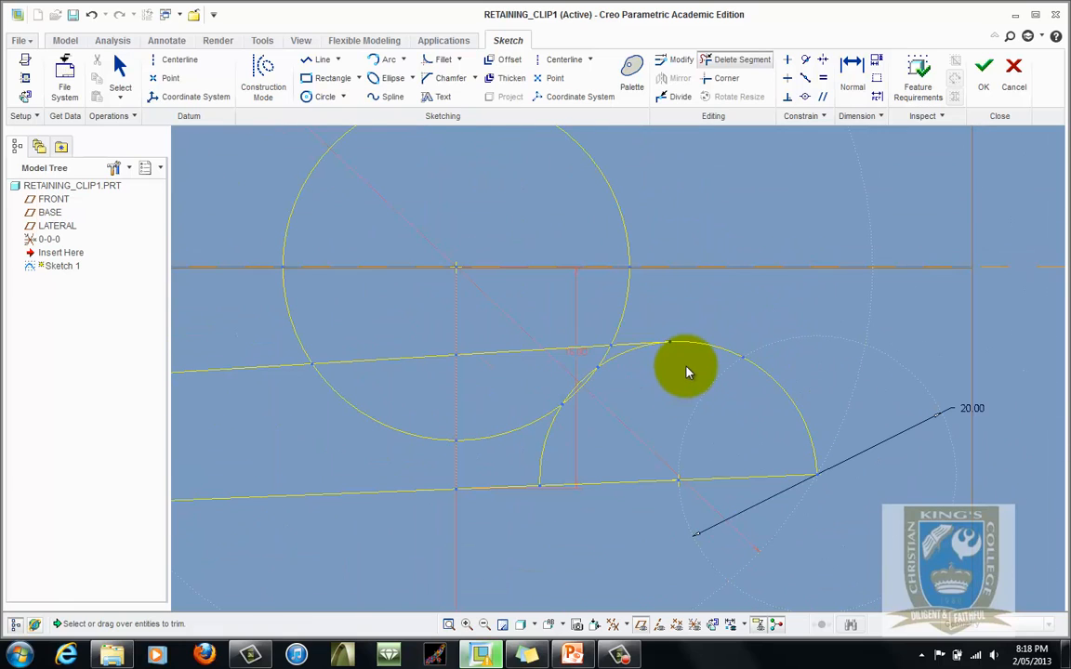
pyautogui.click(633, 354)
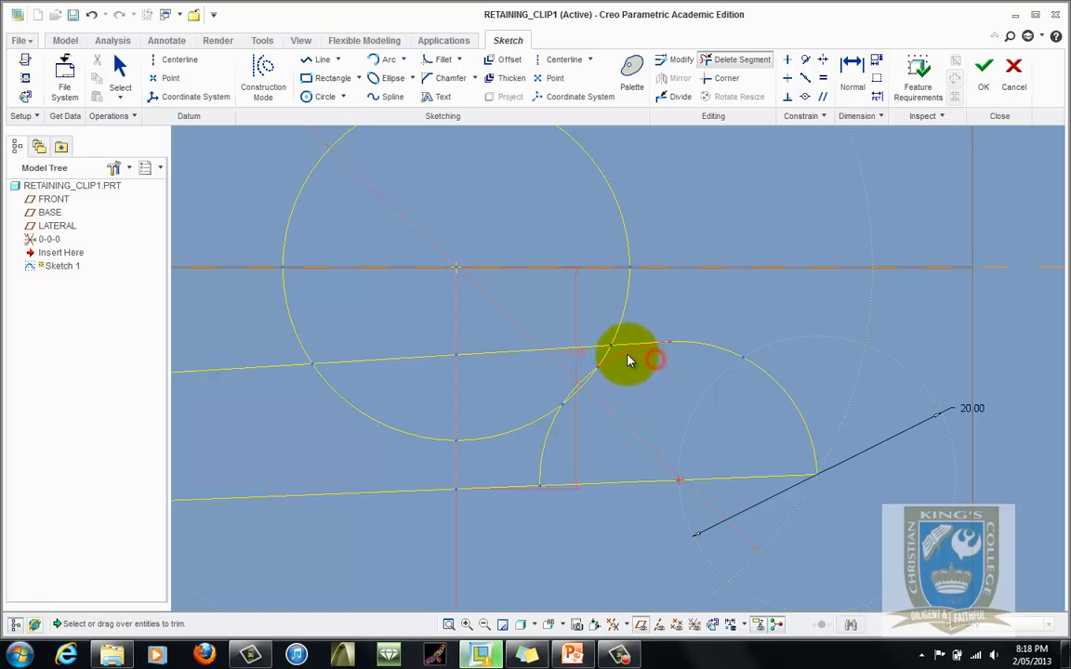
pyautogui.scroll(3, 573, 376)
pyautogui.click(586, 381)
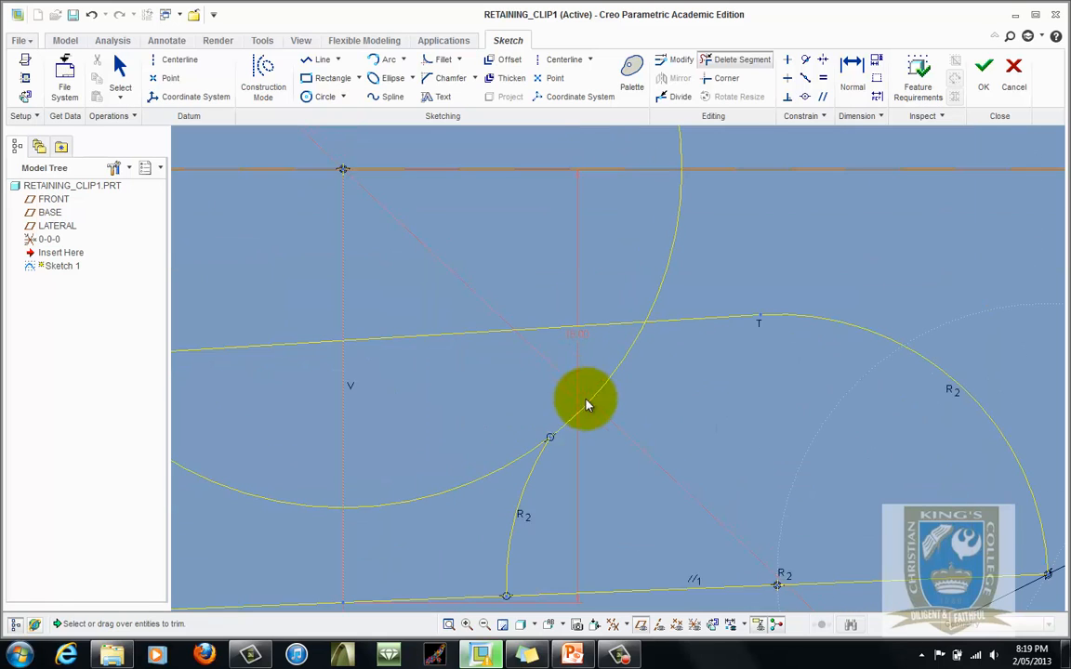
pyautogui.moveTo(601, 488); pyautogui.dragTo(509, 521)
pyautogui.scroll(-5, 637, 486)
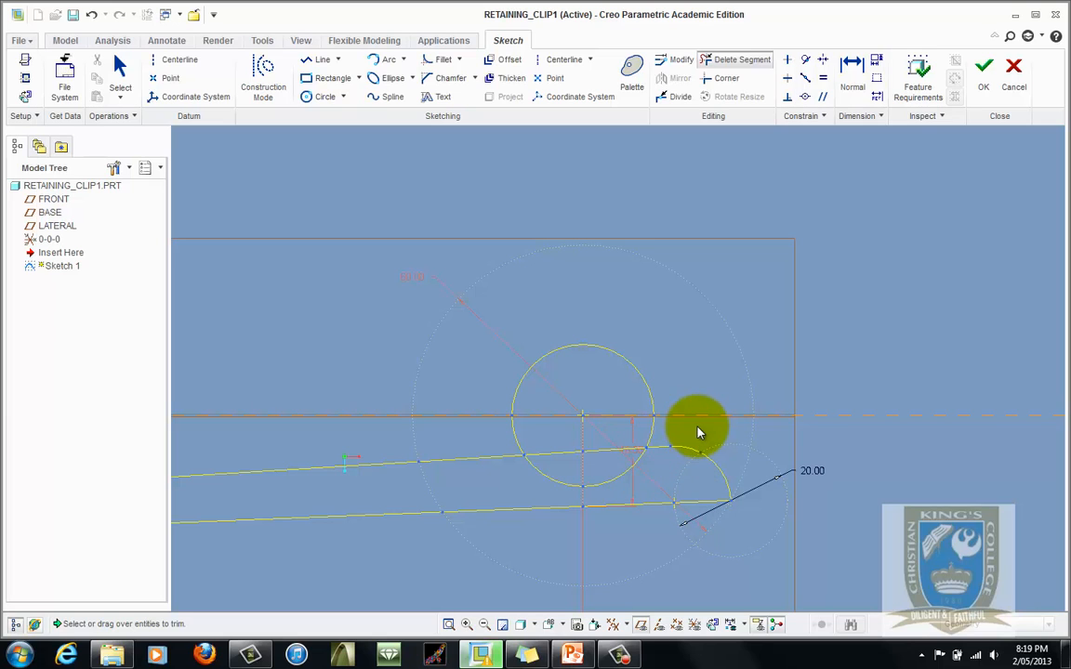
pyautogui.moveTo(617, 442); pyautogui.dragTo(560, 470)
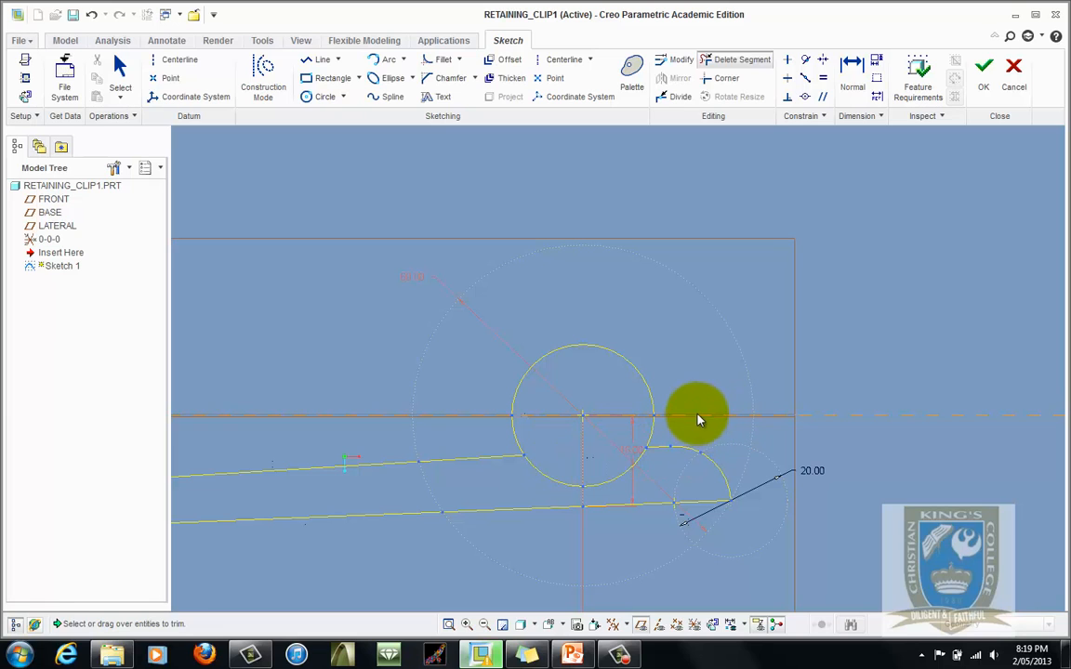
pyautogui.moveTo(704, 425)
pyautogui.mouseDown()
pyautogui.moveTo(557, 437)
pyautogui.moveTo(488, 426)
pyautogui.mouseUp()
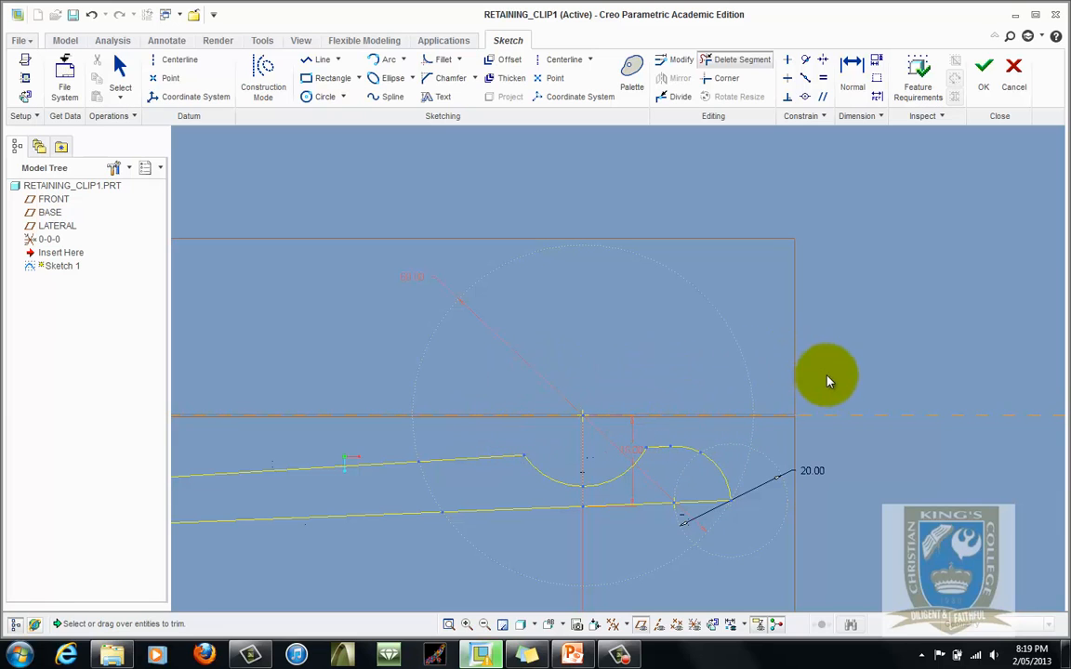
# - Trim the upper portions of the two left circles to leave the curved end, and exit trimming
pyautogui.scroll(-4, 829, 381)
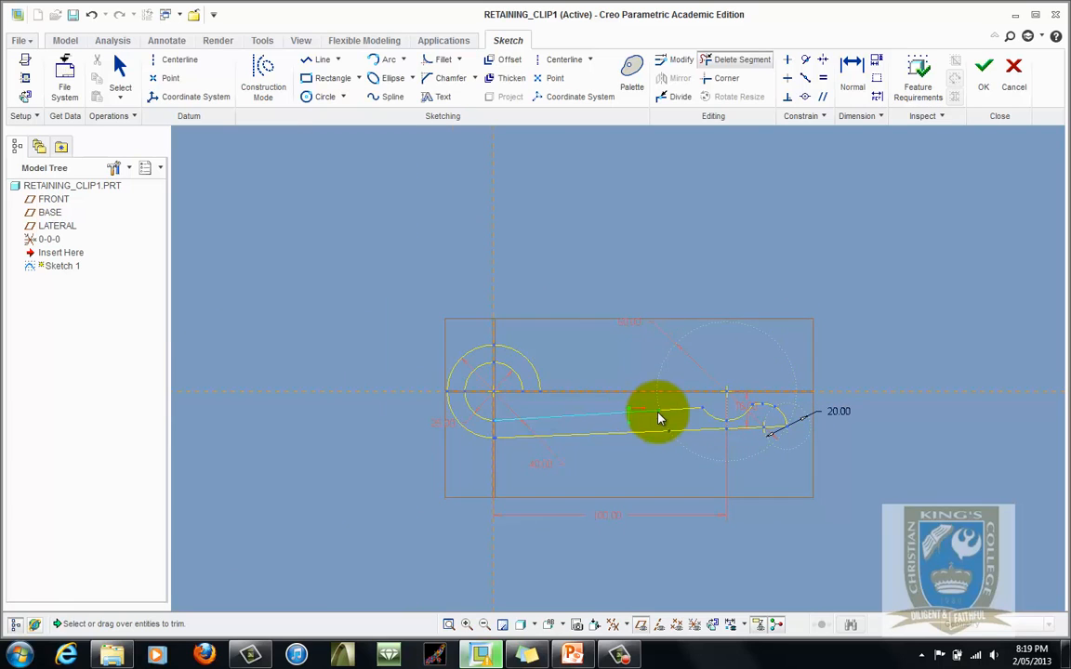
pyautogui.scroll(2, 657, 417)
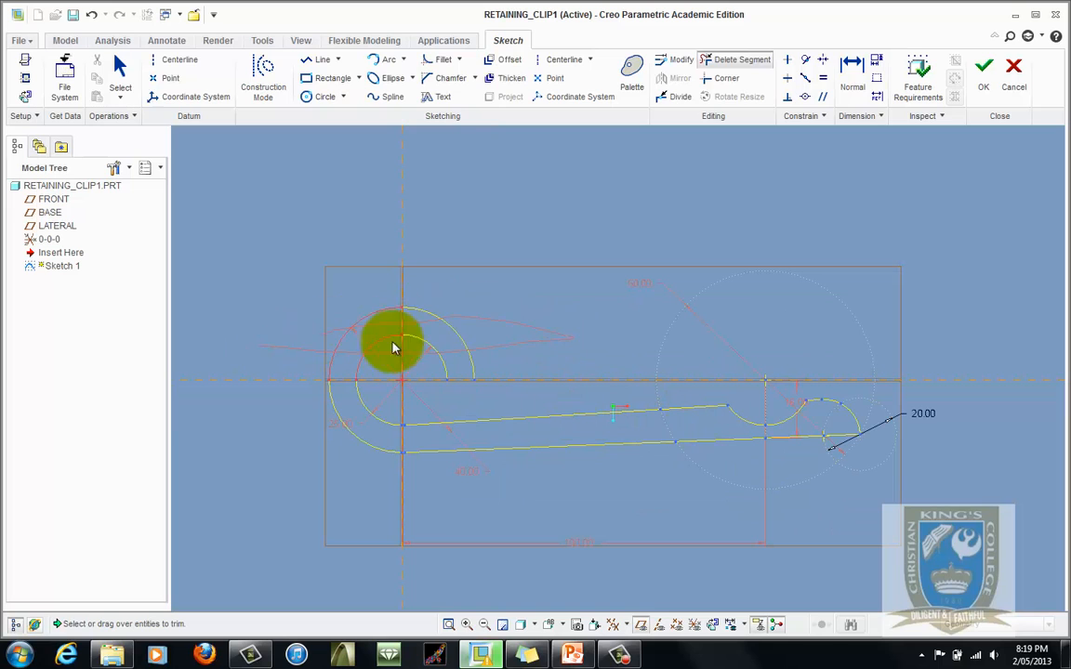
pyautogui.moveTo(460, 310); pyautogui.dragTo(340, 342)
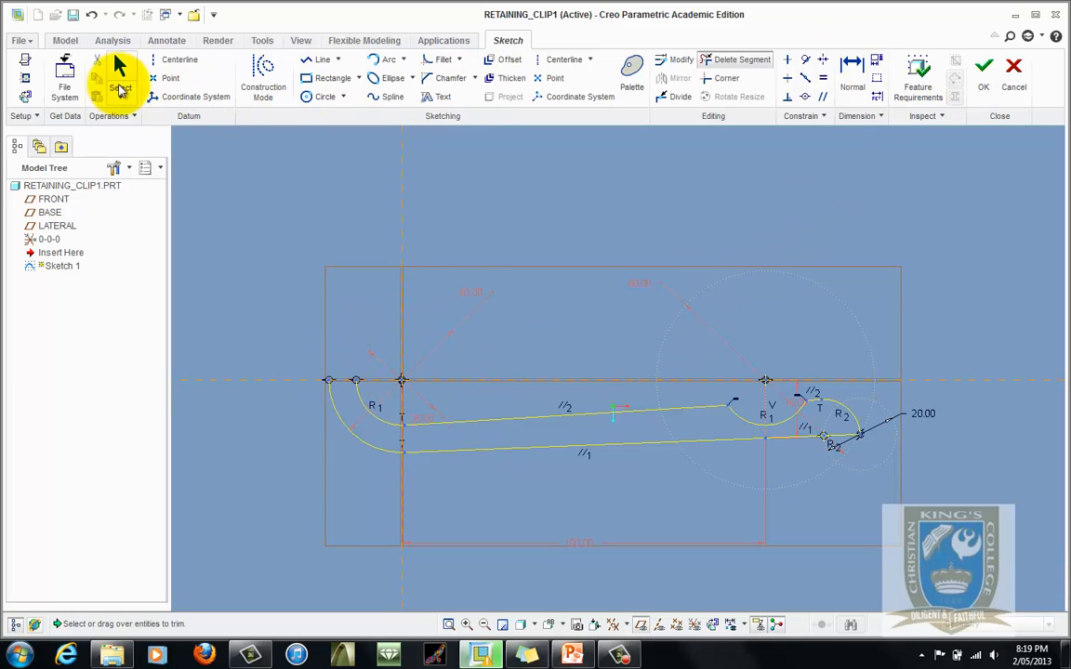
pyautogui.click(119, 88)
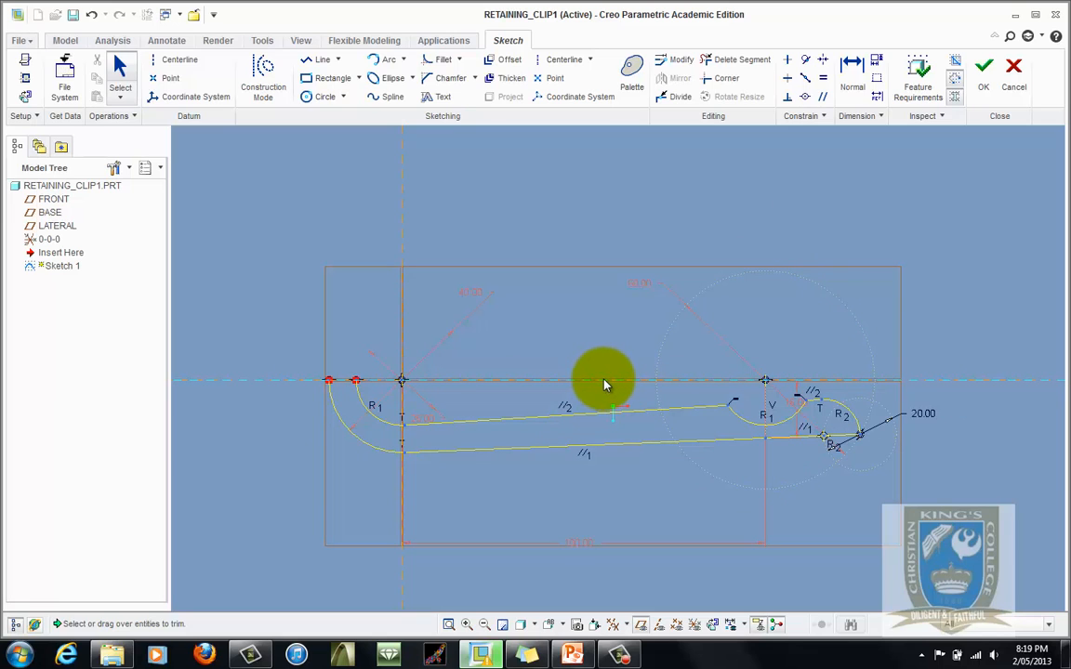
# - Draw a horizontal centerline along the reference line through the circle centres
pyautogui.click(172, 60)
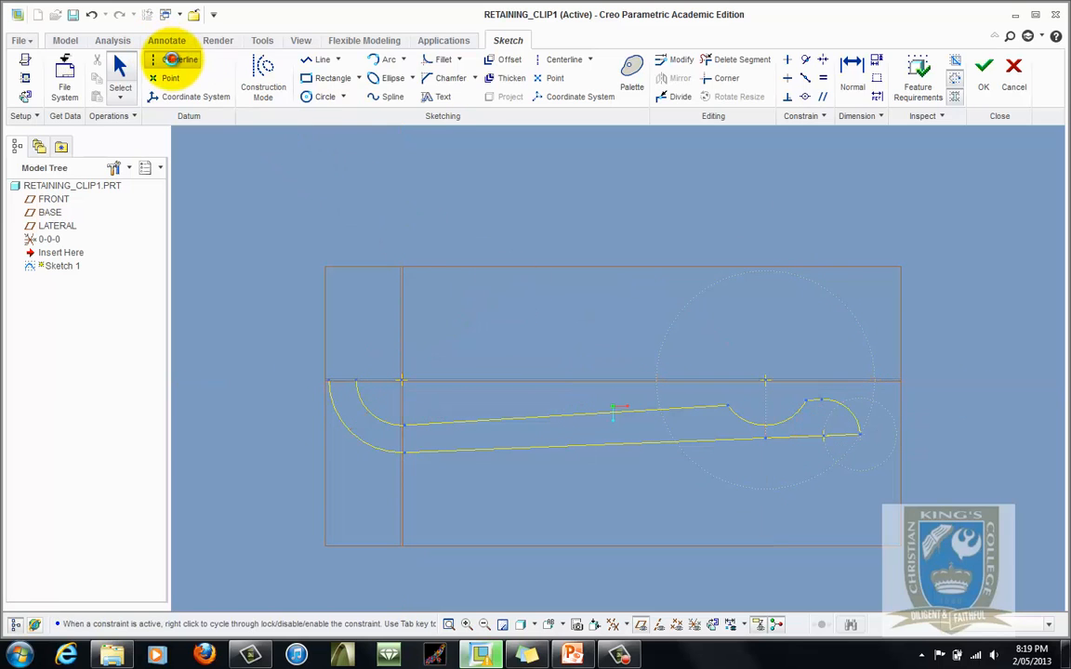
pyautogui.click(229, 379)
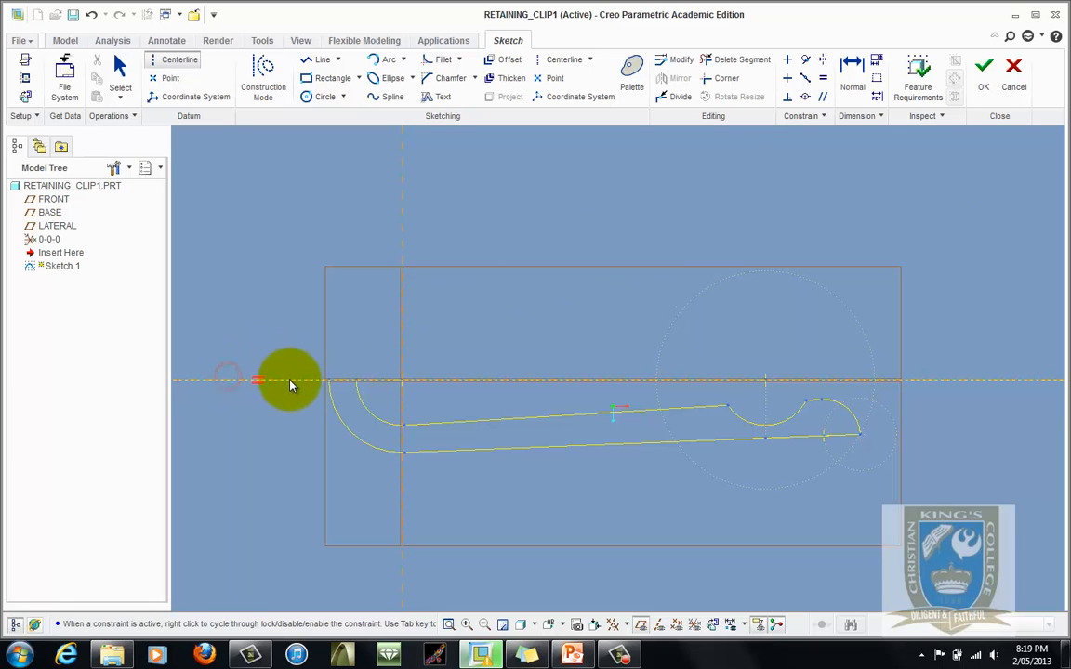
pyautogui.click(291, 380)
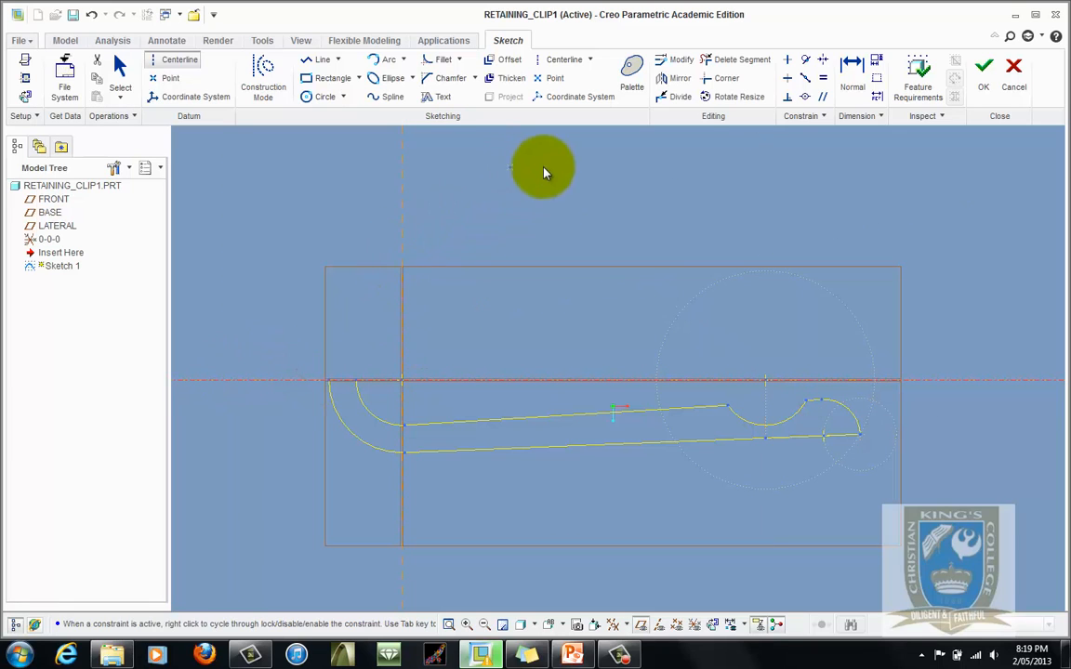
pyautogui.click(115, 65)
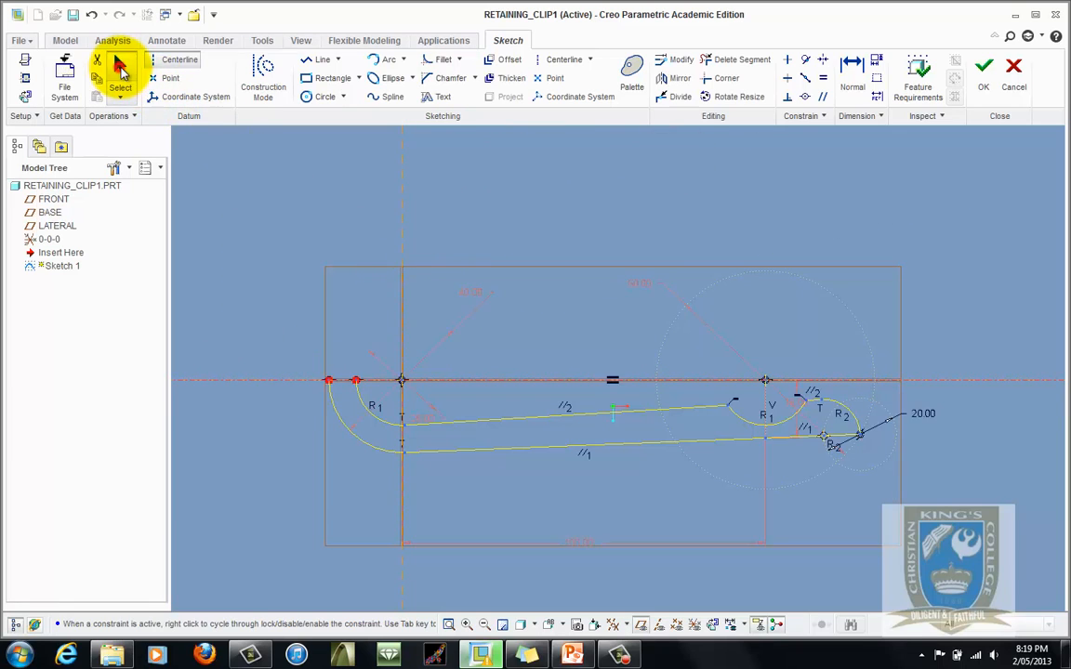
# - Mirror the whole sketched profile about the horizontal centerline and finish the sketch
pyautogui.moveTo(401, 371)
pyautogui.mouseDown()
pyautogui.moveTo(861, 521)
pyautogui.moveTo(963, 526)
pyautogui.mouseUp()
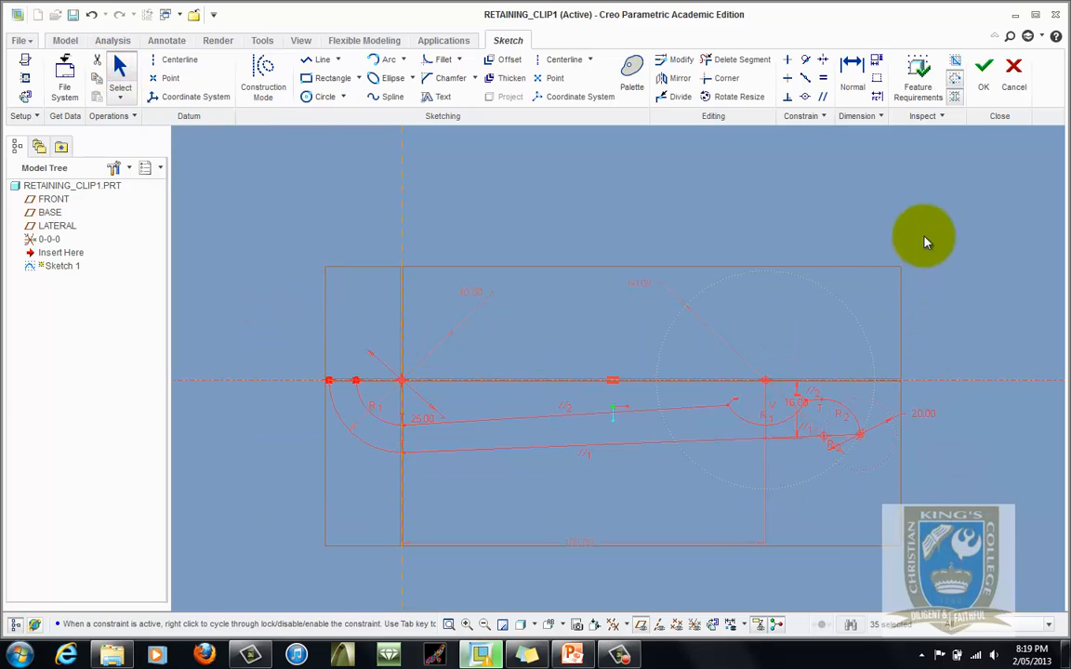
pyautogui.click(680, 81)
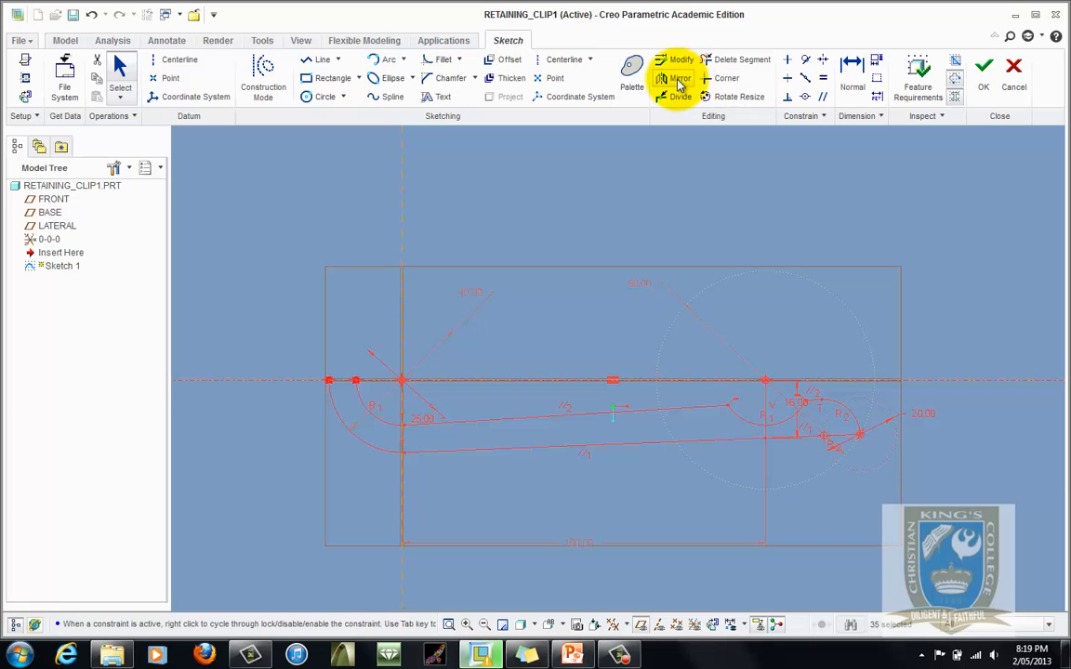
pyautogui.click(948, 382)
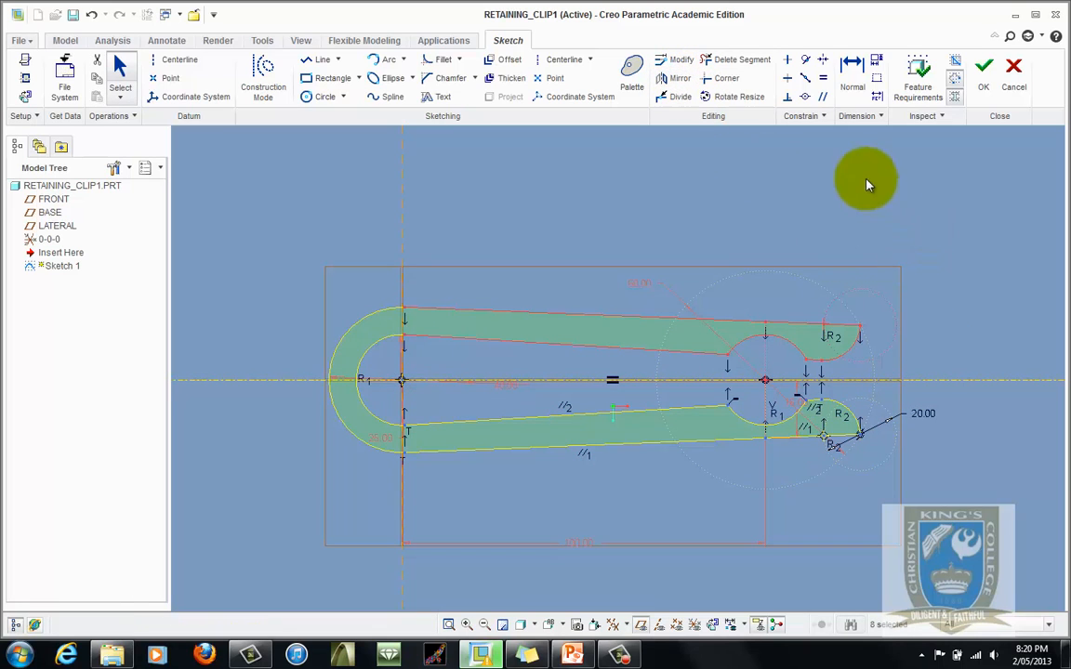
pyautogui.click(302, 202)
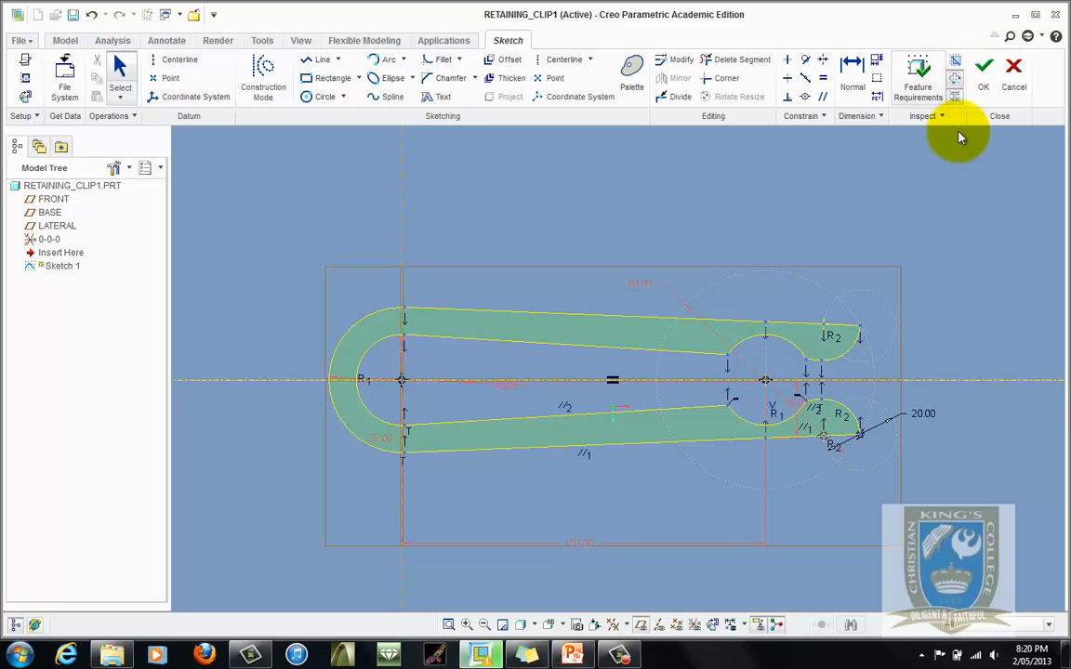
pyautogui.click(985, 79)
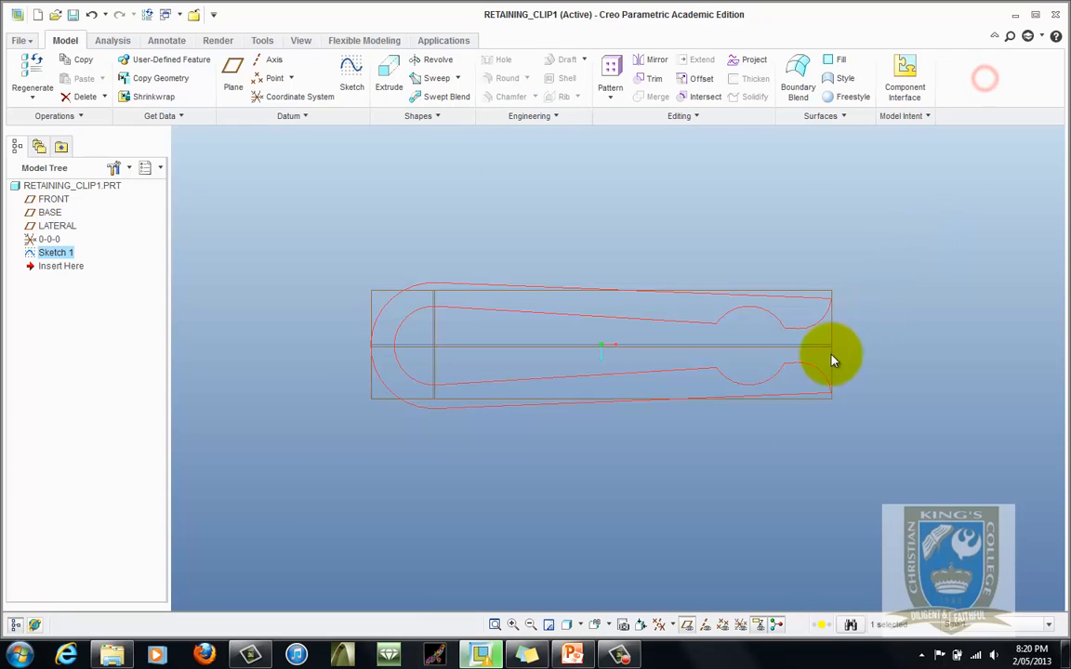
# - Check the clip's thickness on the detail drawing in PowerPoint, then extrude the sketch to a depth of 6 mm
pyautogui.click(569, 656)
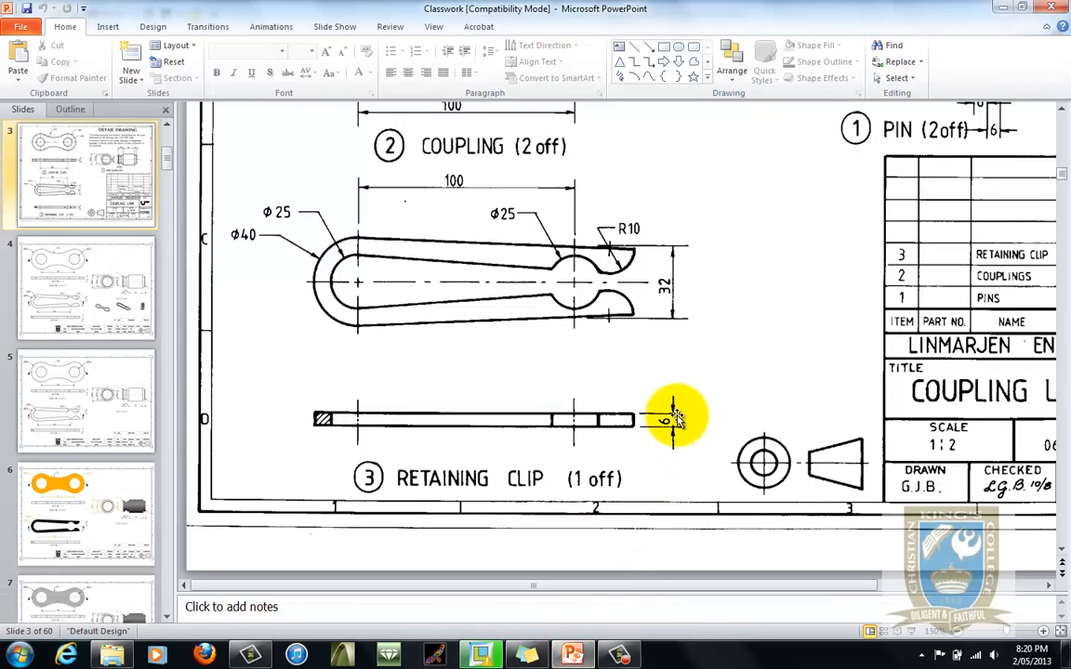
pyautogui.click(481, 655)
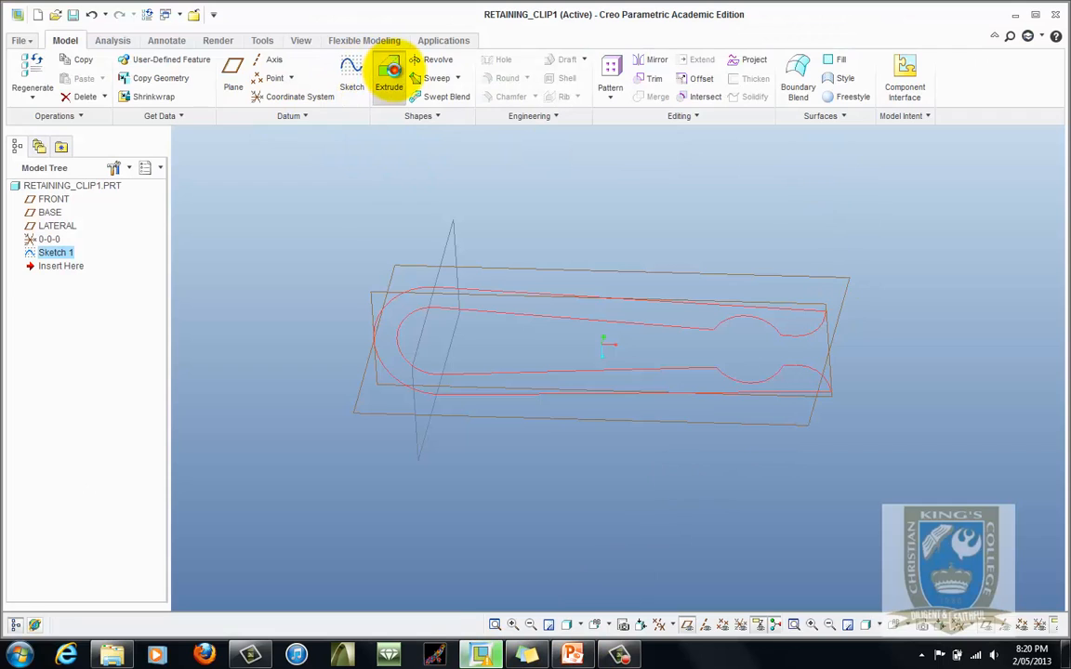
pyautogui.click(388, 82)
pyautogui.doubleClick(127, 79)
pyautogui.write('6')
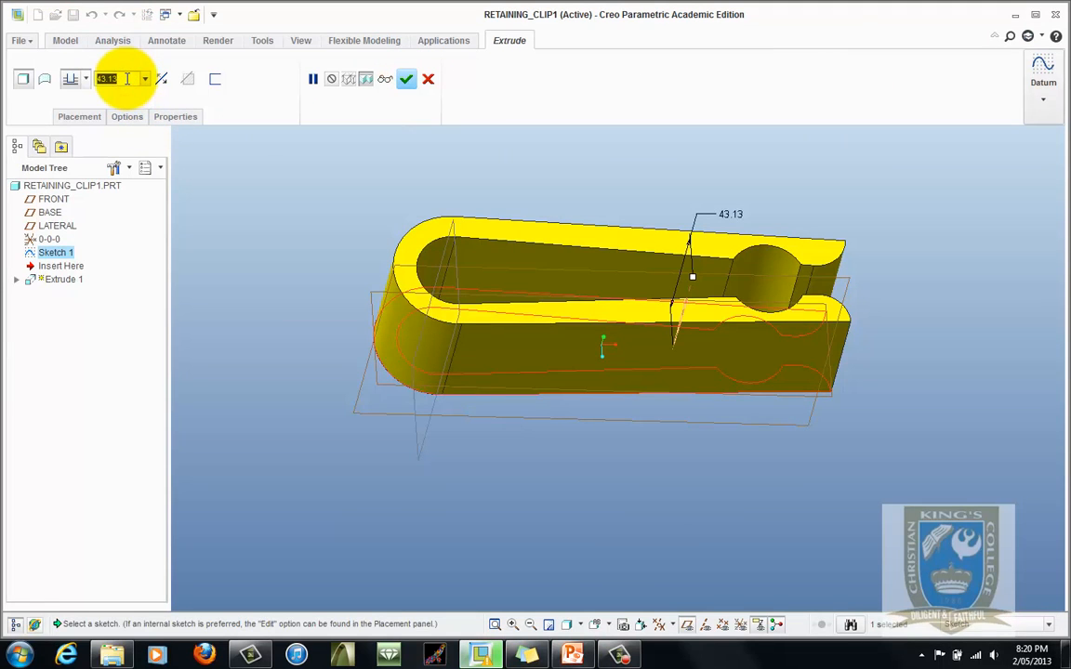
pyautogui.press('Return')
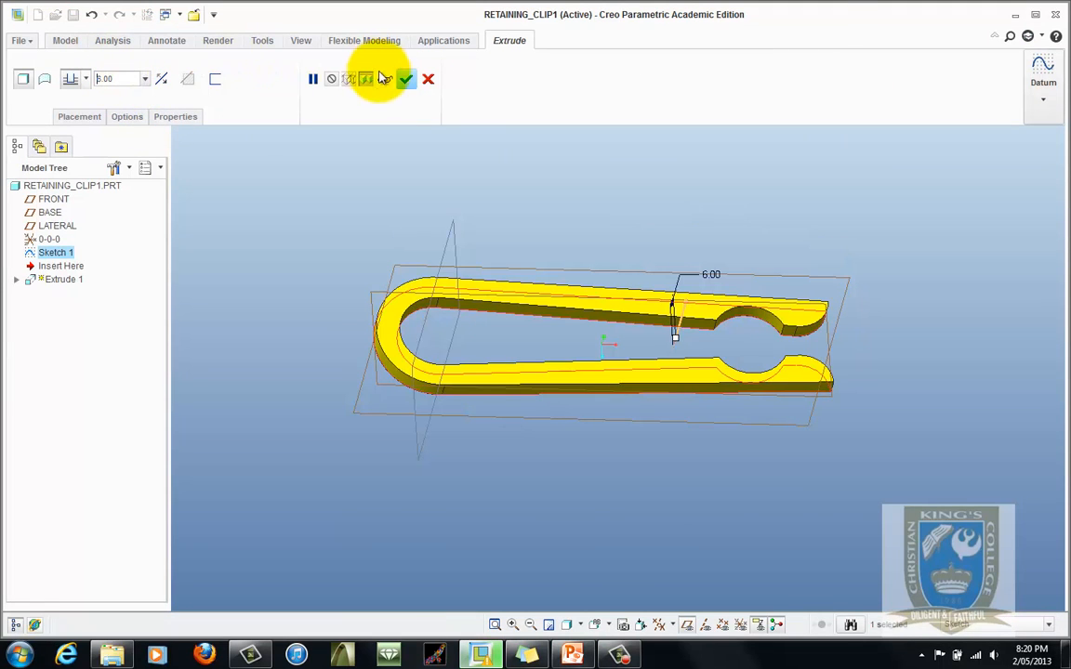
pyautogui.click(406, 79)
# - Orbit the model to inspect the extruded retaining clip
pyautogui.moveTo(741, 428); pyautogui.dragTo(655, 373, button='middle')
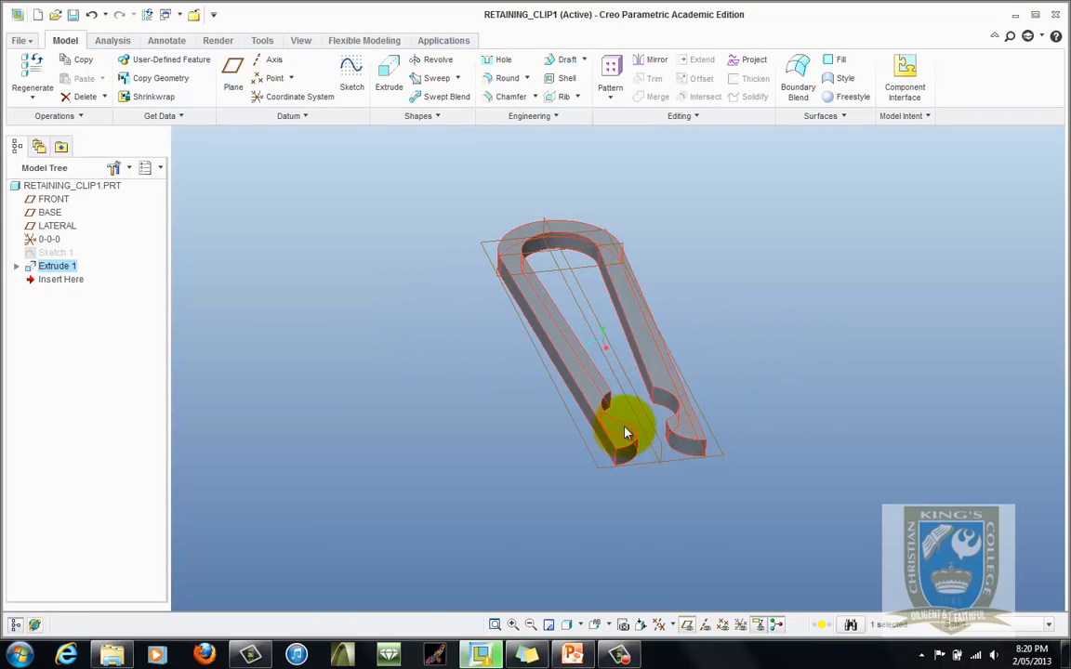
pyautogui.moveTo(624, 433); pyautogui.dragTo(586, 457, button='middle')
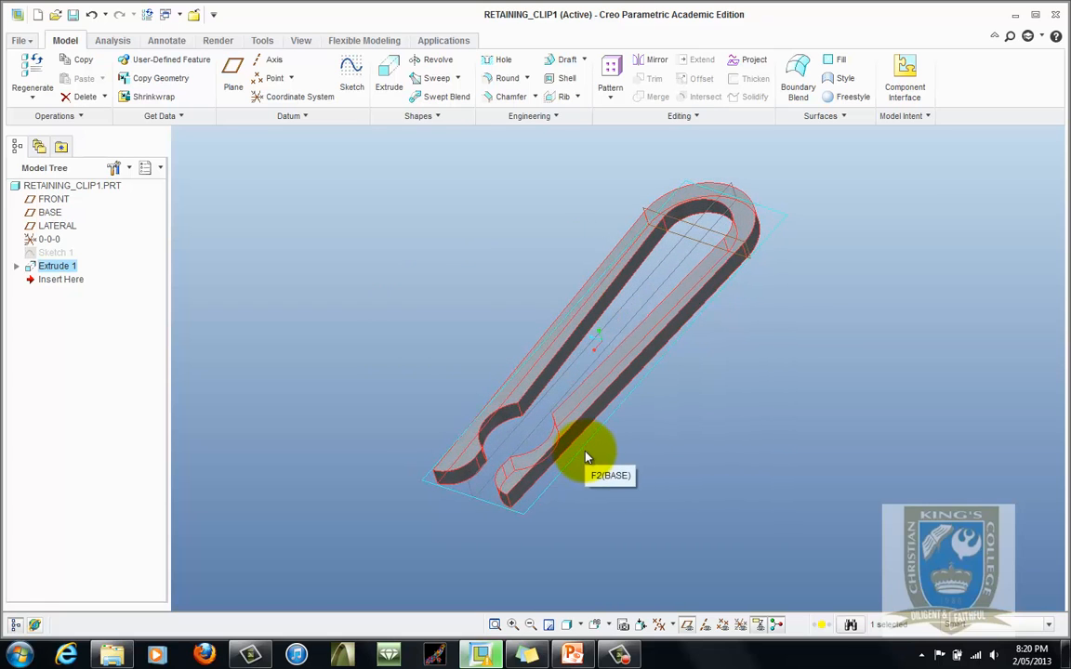